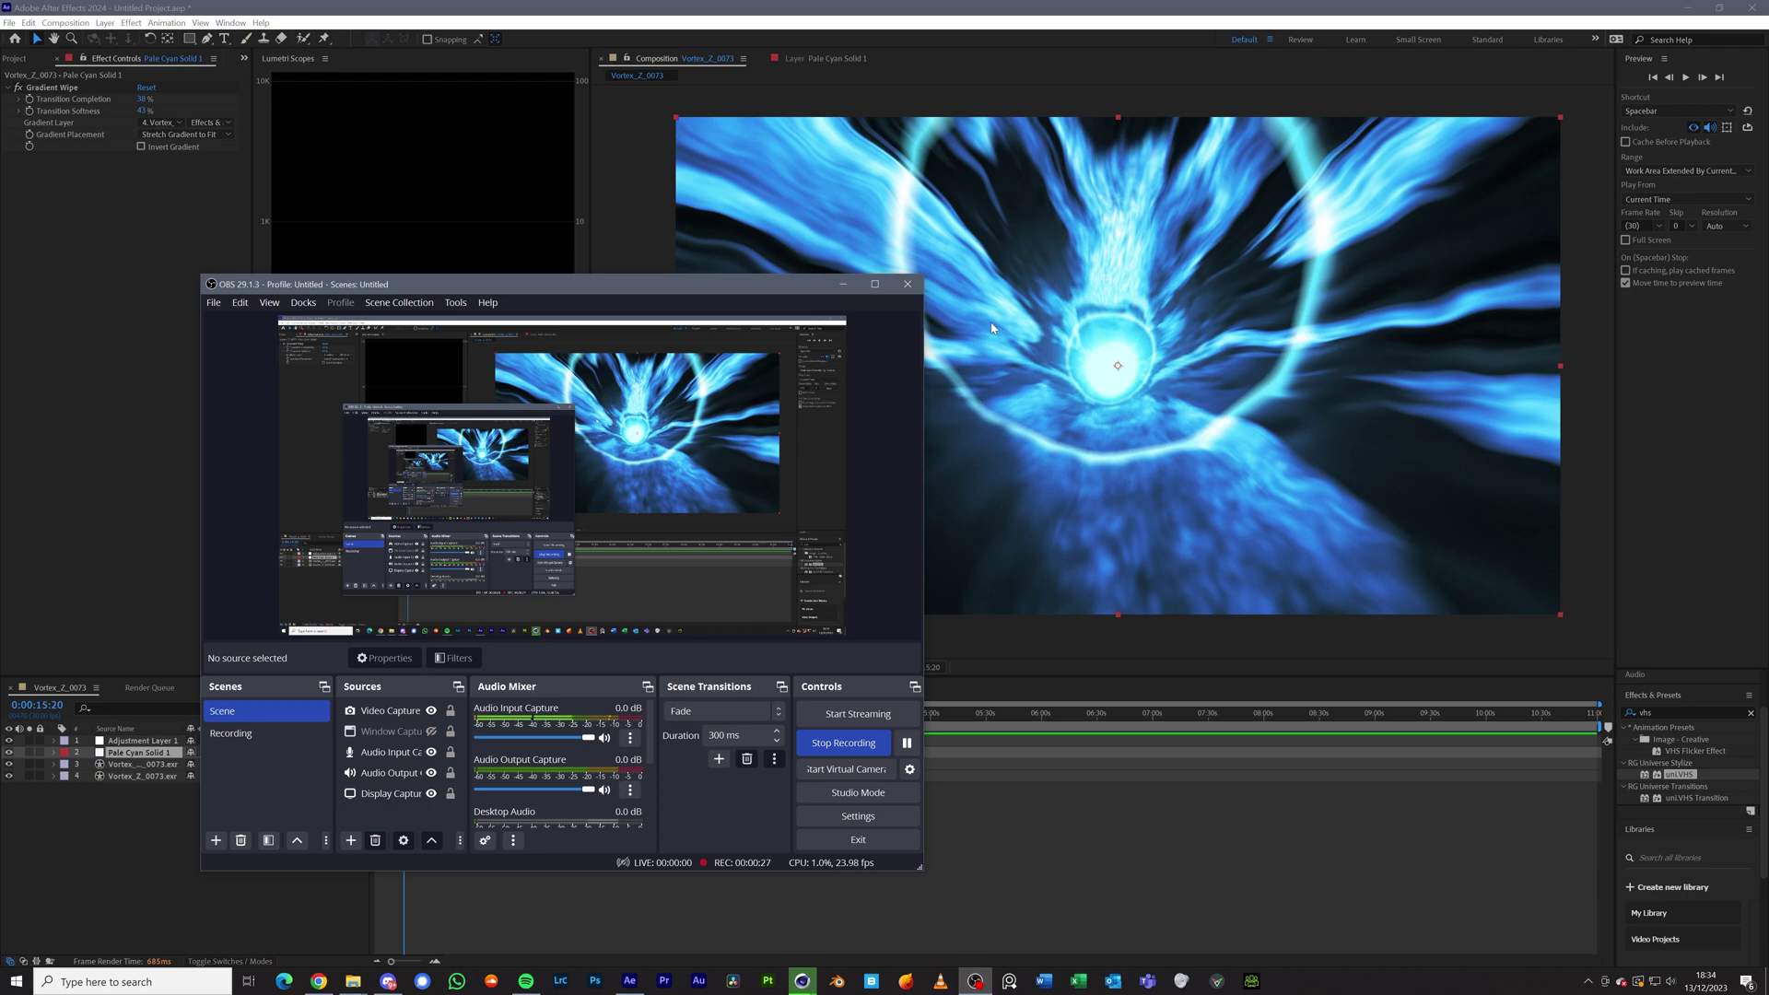
- Minimise After Effects to reveal the Cinema 4D Picture Viewer render
click(1685, 7)
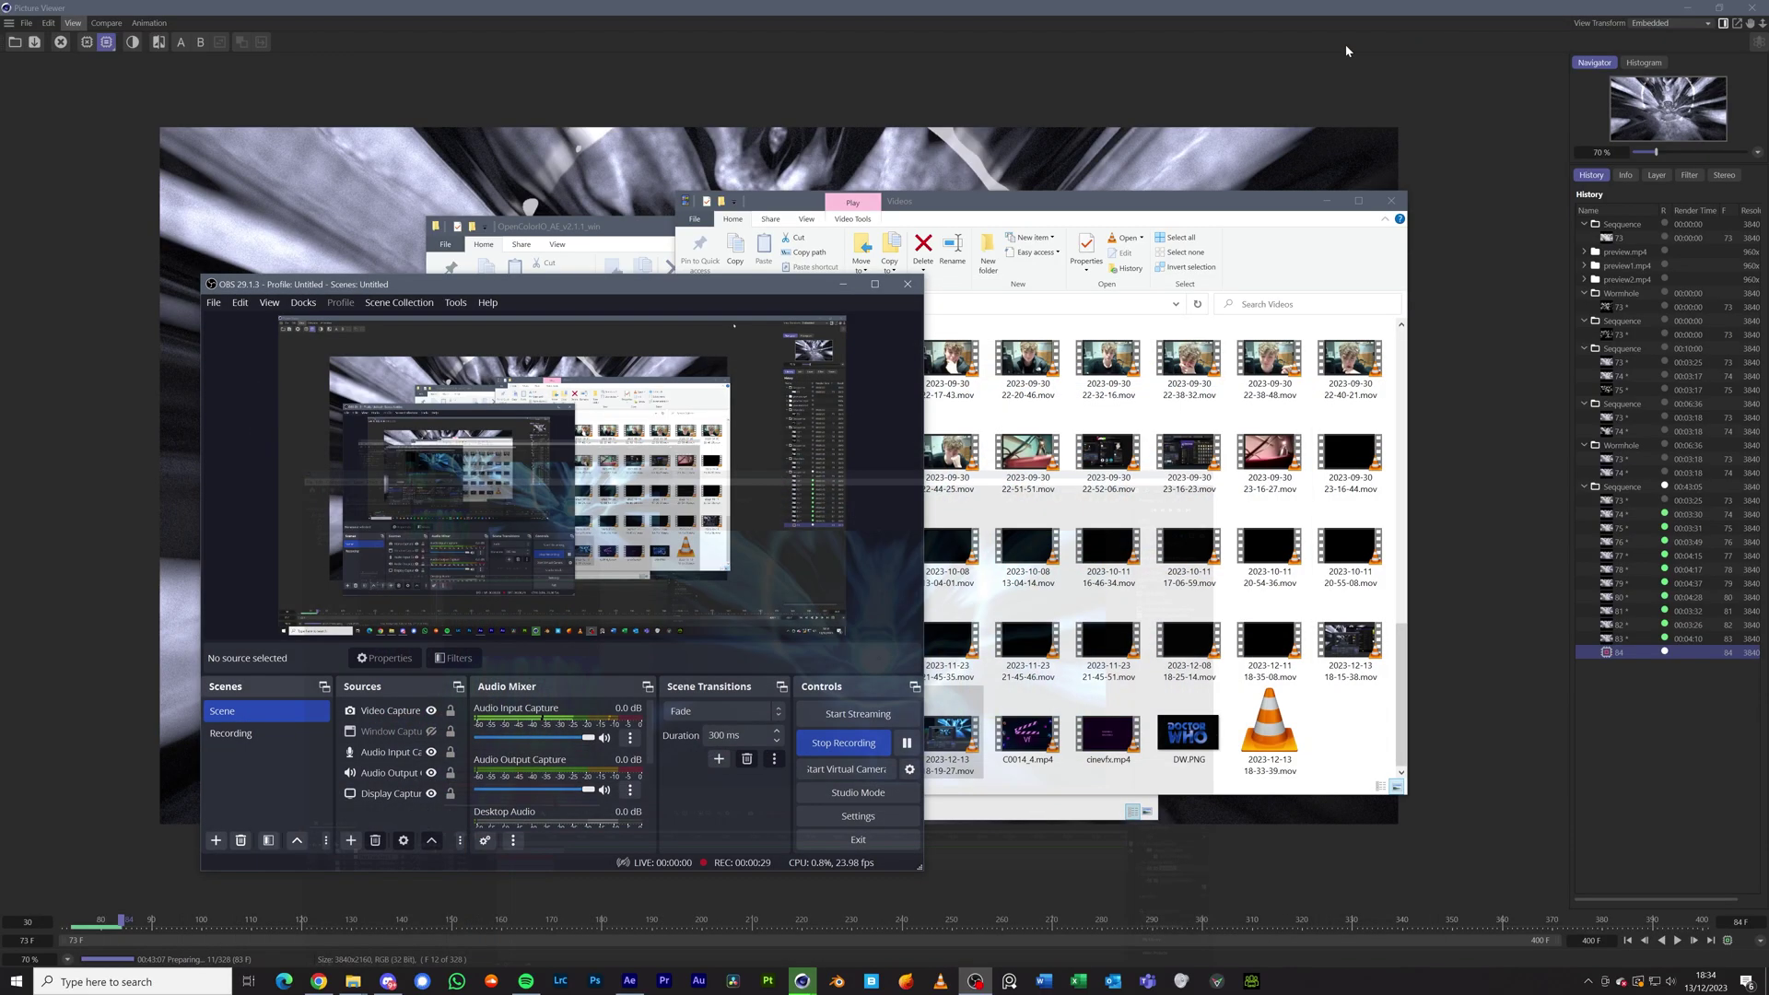
- Bring the still-rendering Picture Viewer tunnel frame in front, beside the ACES Render folder
click(1193, 24)
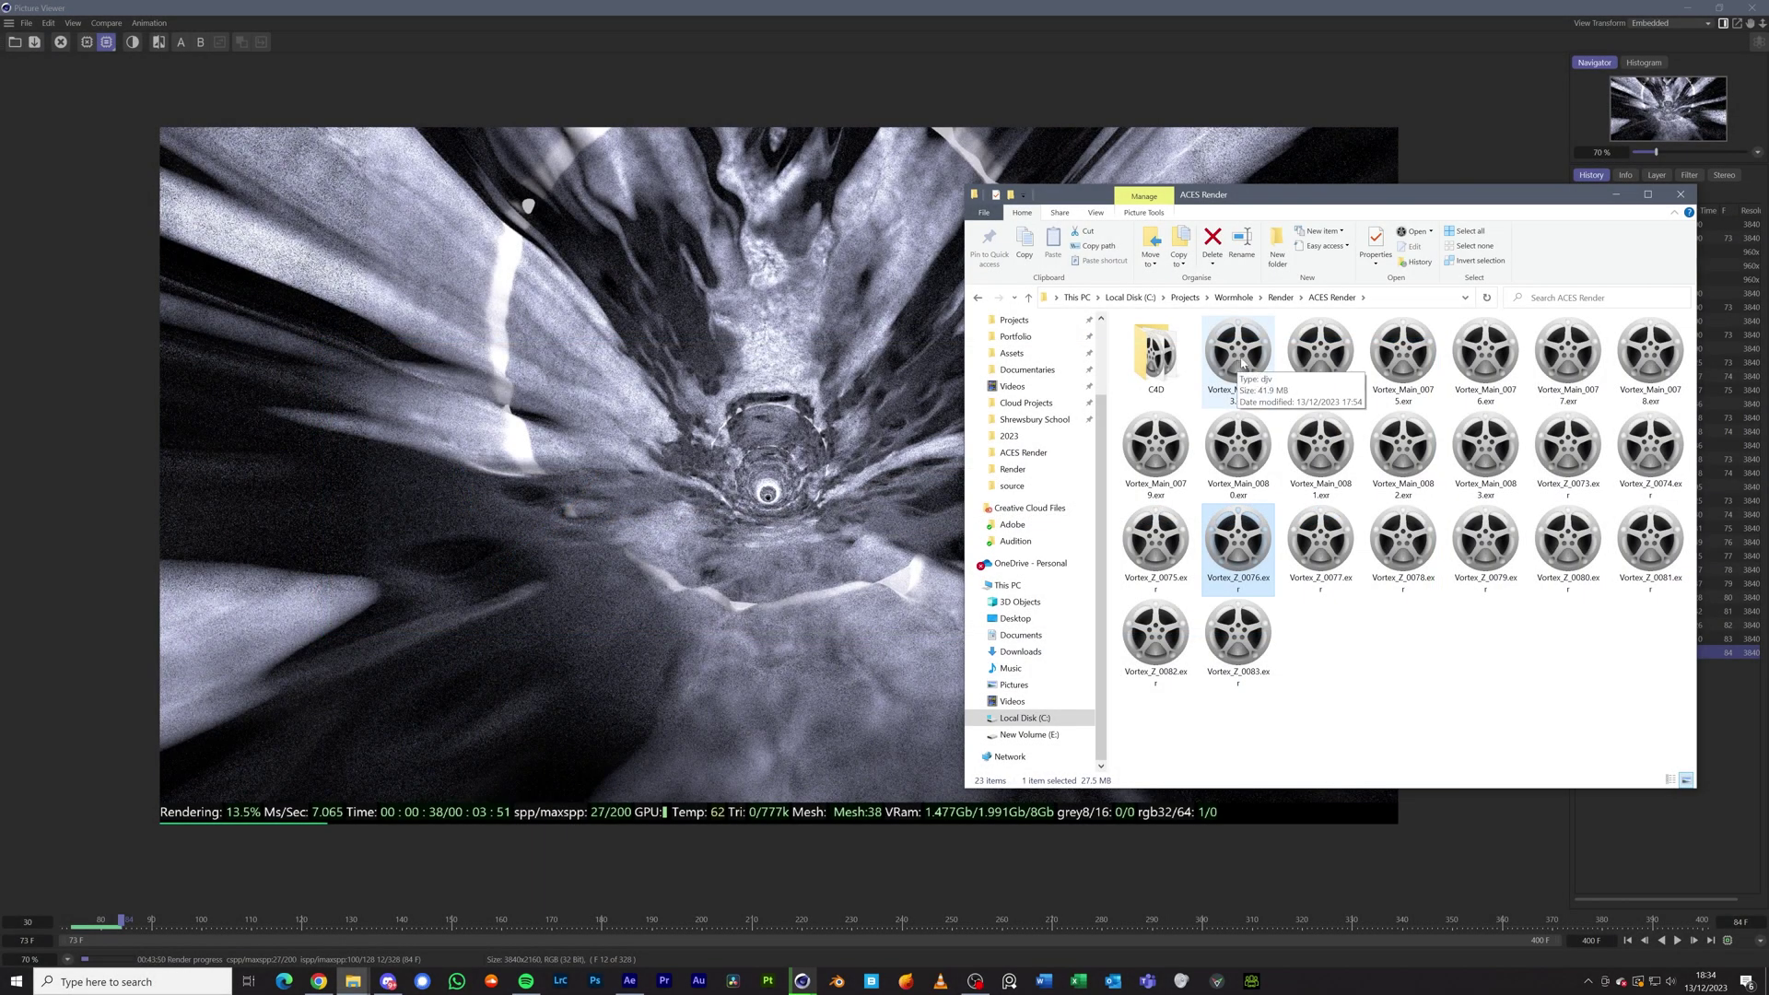
- Open the Vortex_Main_0073.exr sequence in DJV, enlarge the window and zoom around the tunnel
double_click(1241, 362)
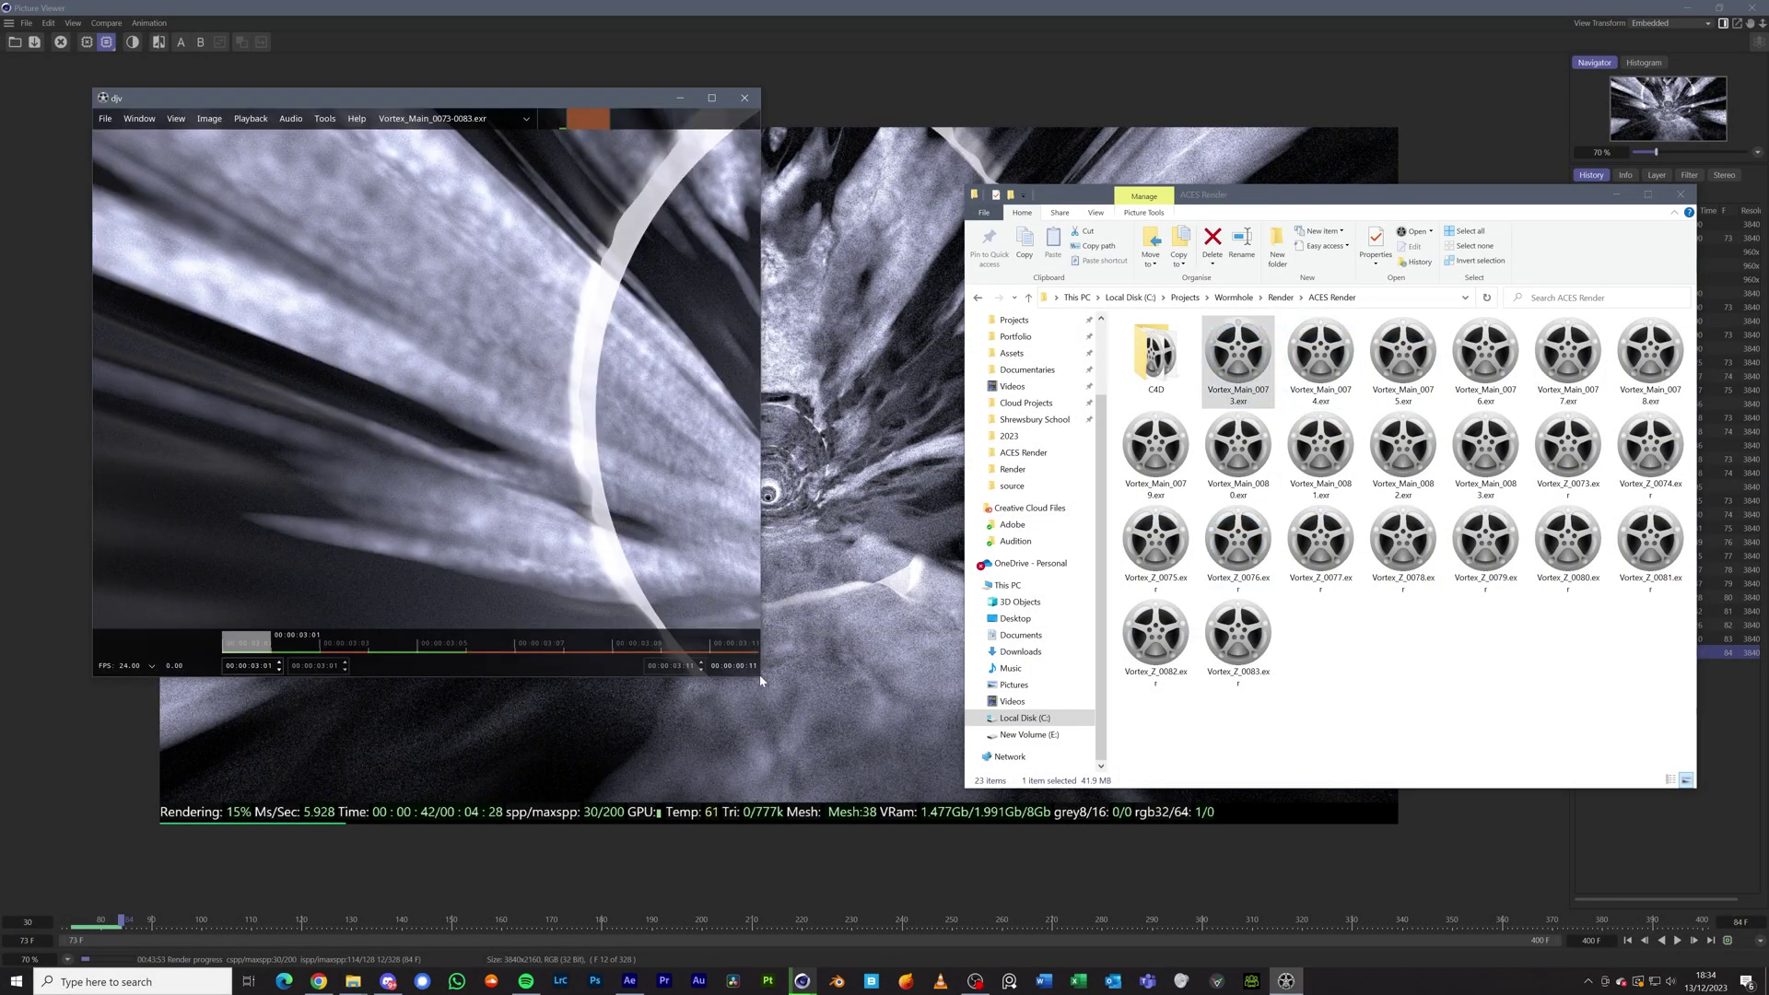
drag(764, 681, 1398, 930)
scroll(791, 508, down, 3)
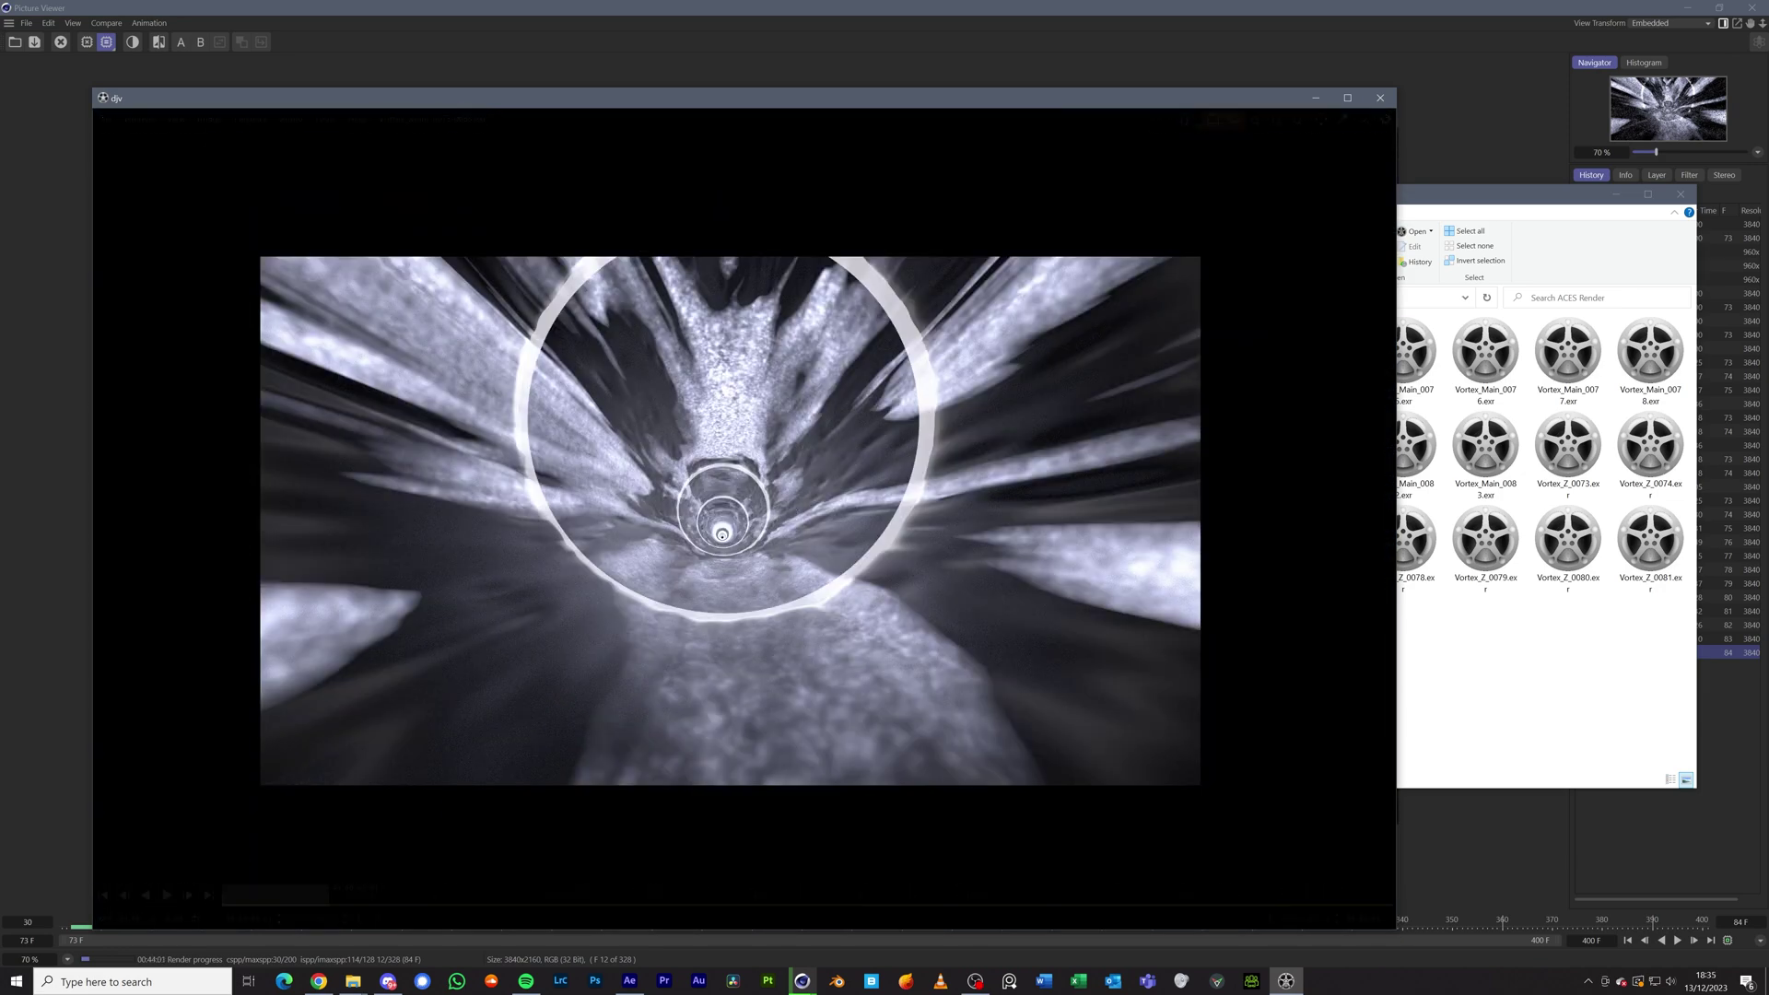
scroll(717, 552, up, 2)
scroll(717, 551, up, 3)
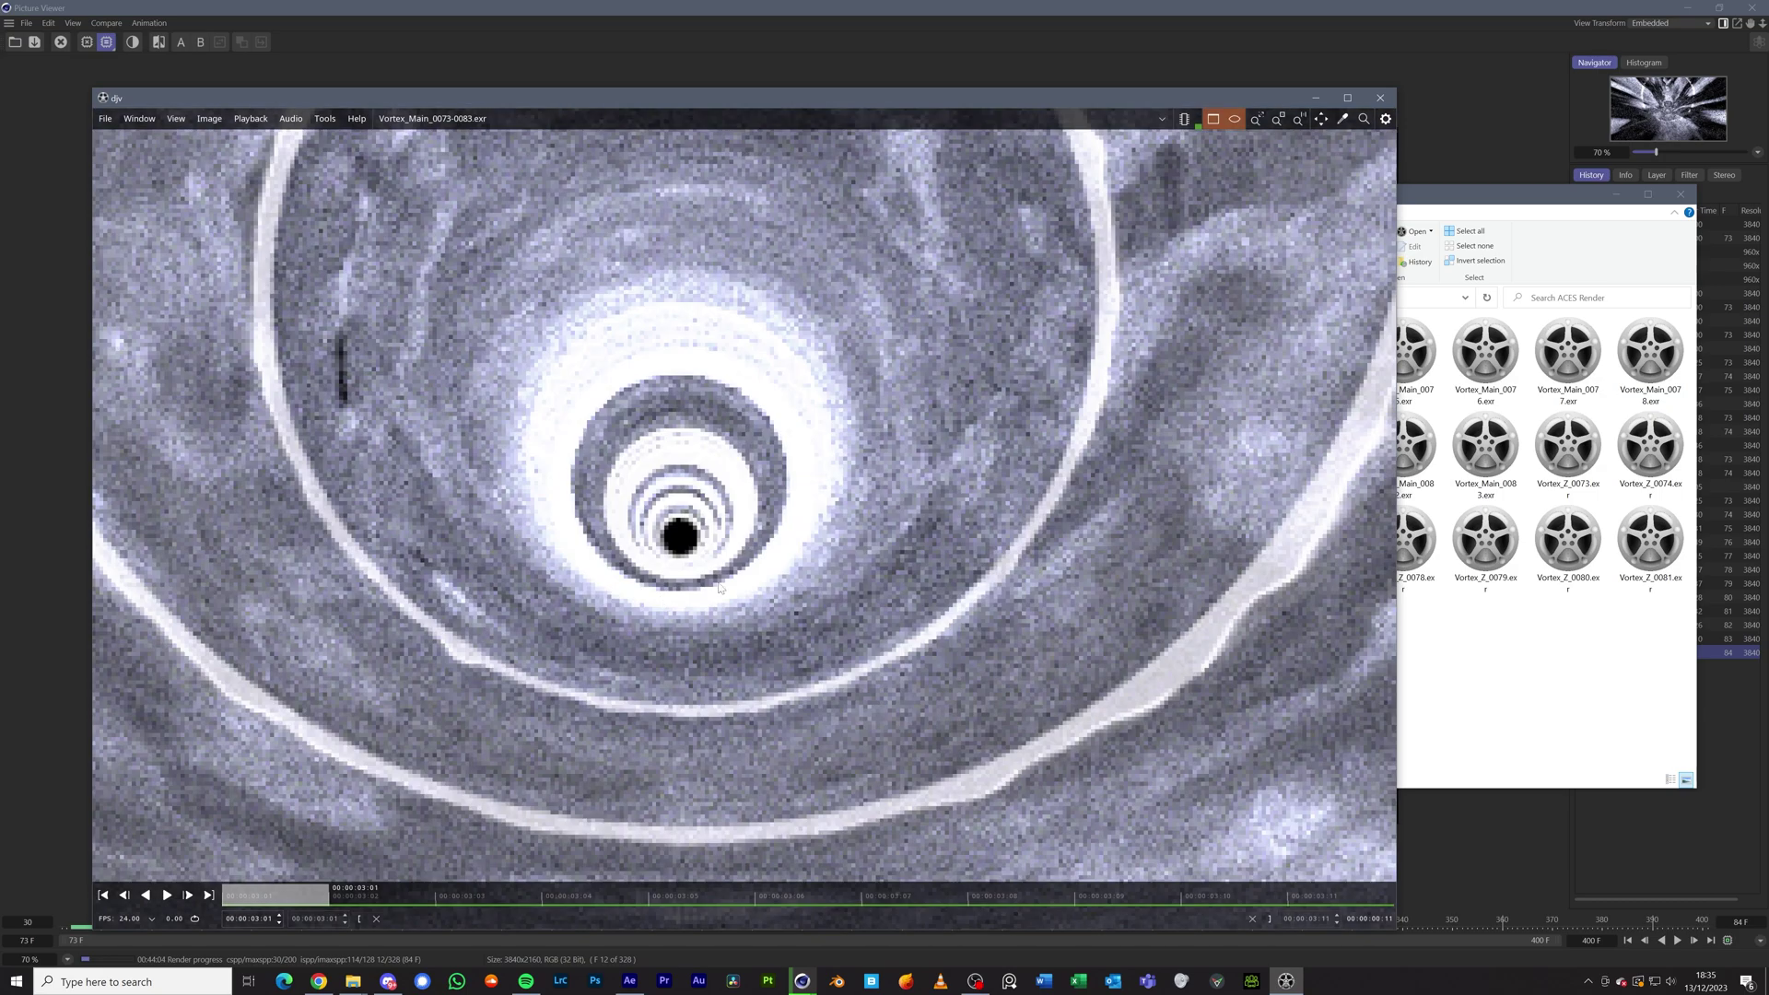
scroll(721, 590, down, 2)
scroll(830, 564, up, 1)
scroll(829, 564, down, 2)
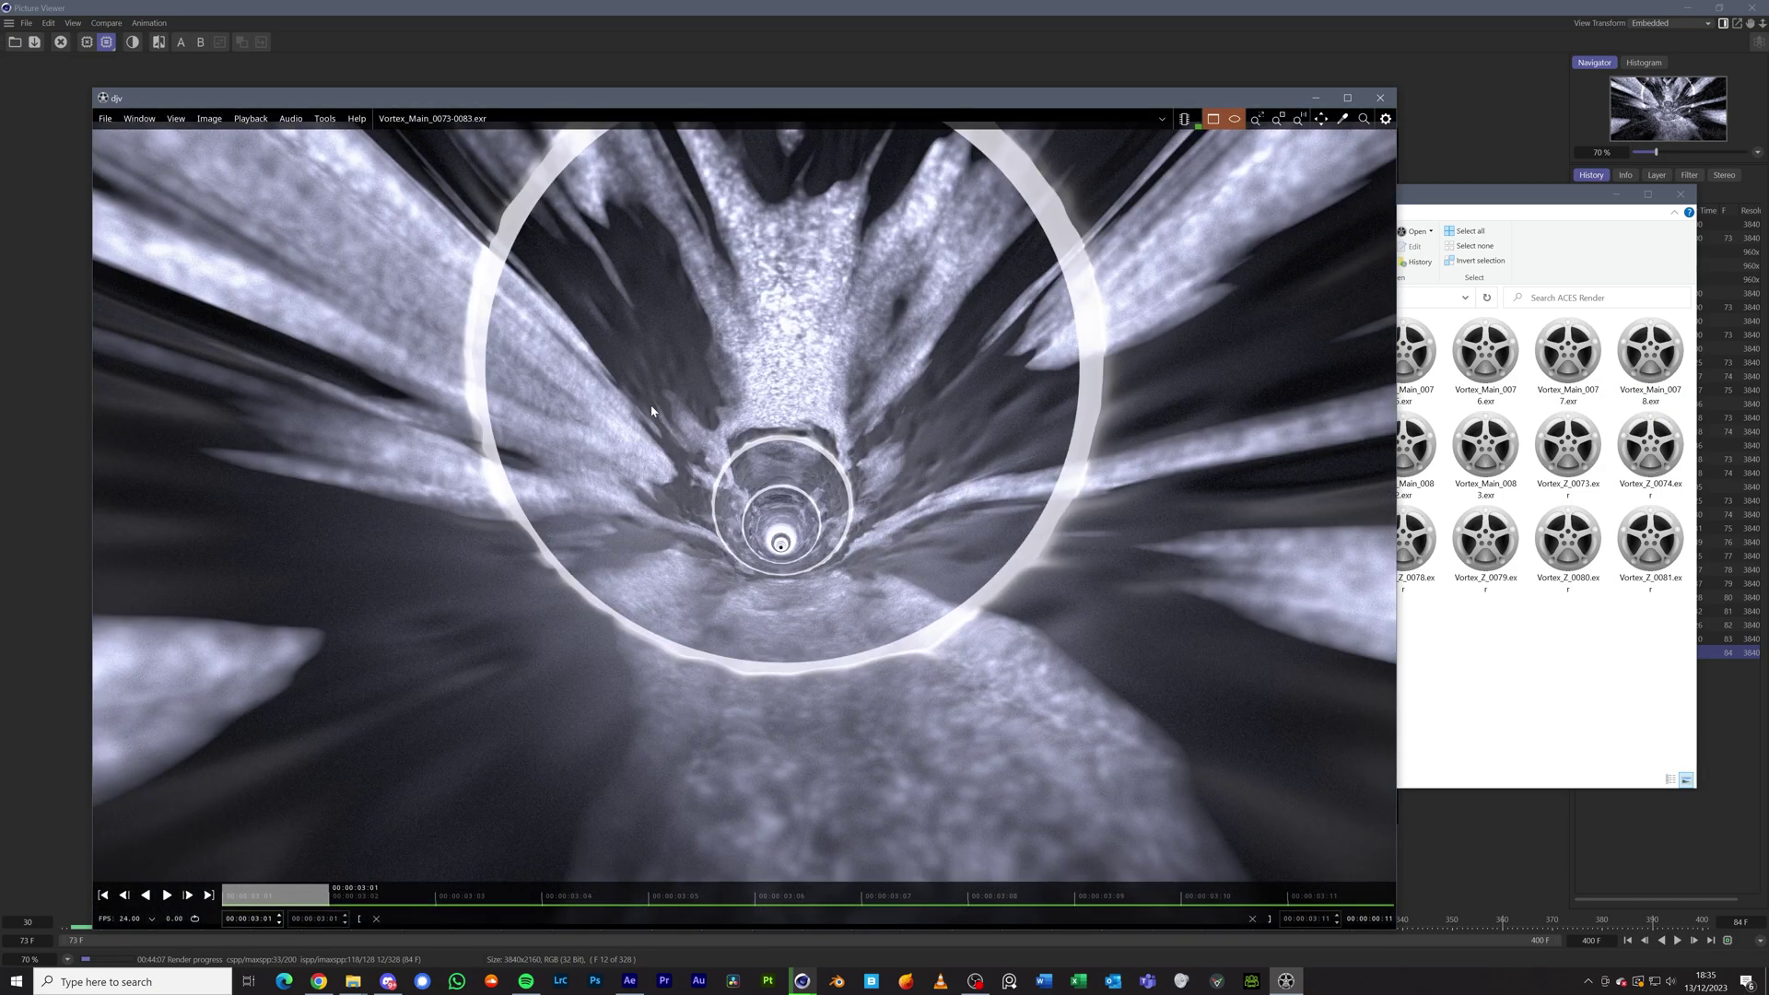
scroll(988, 478, down, 4)
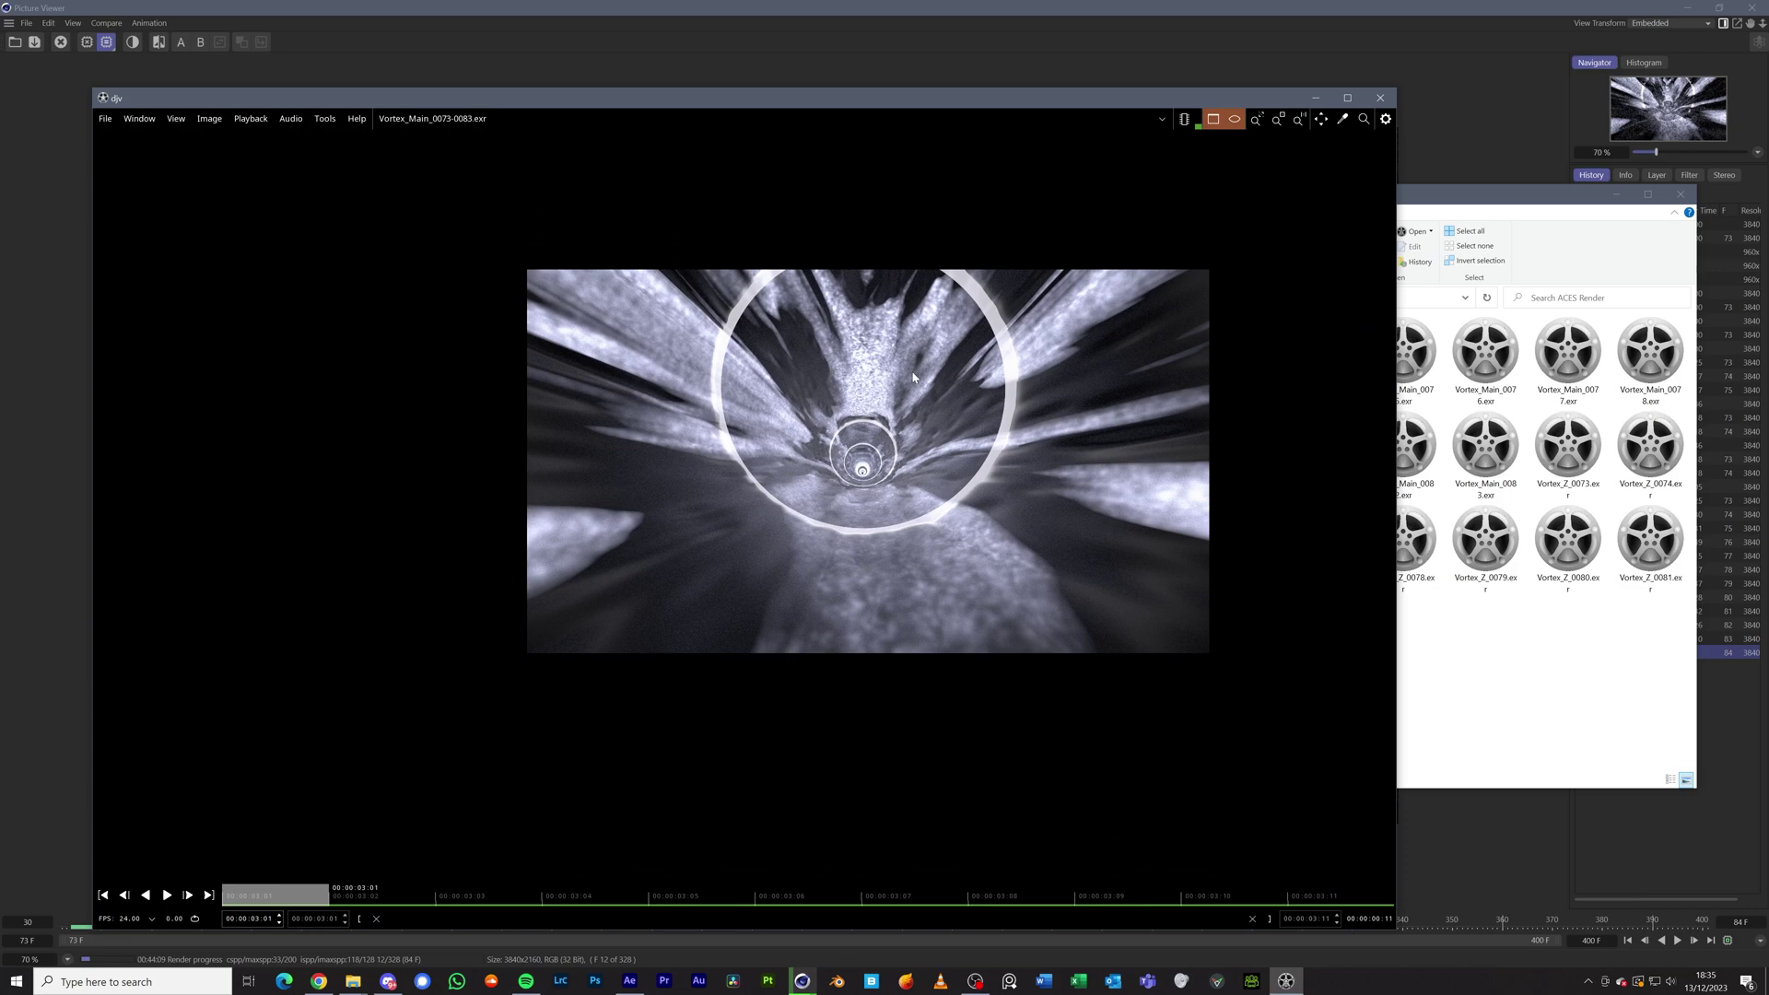
scroll(792, 551, up, 3)
scroll(793, 551, up, 5)
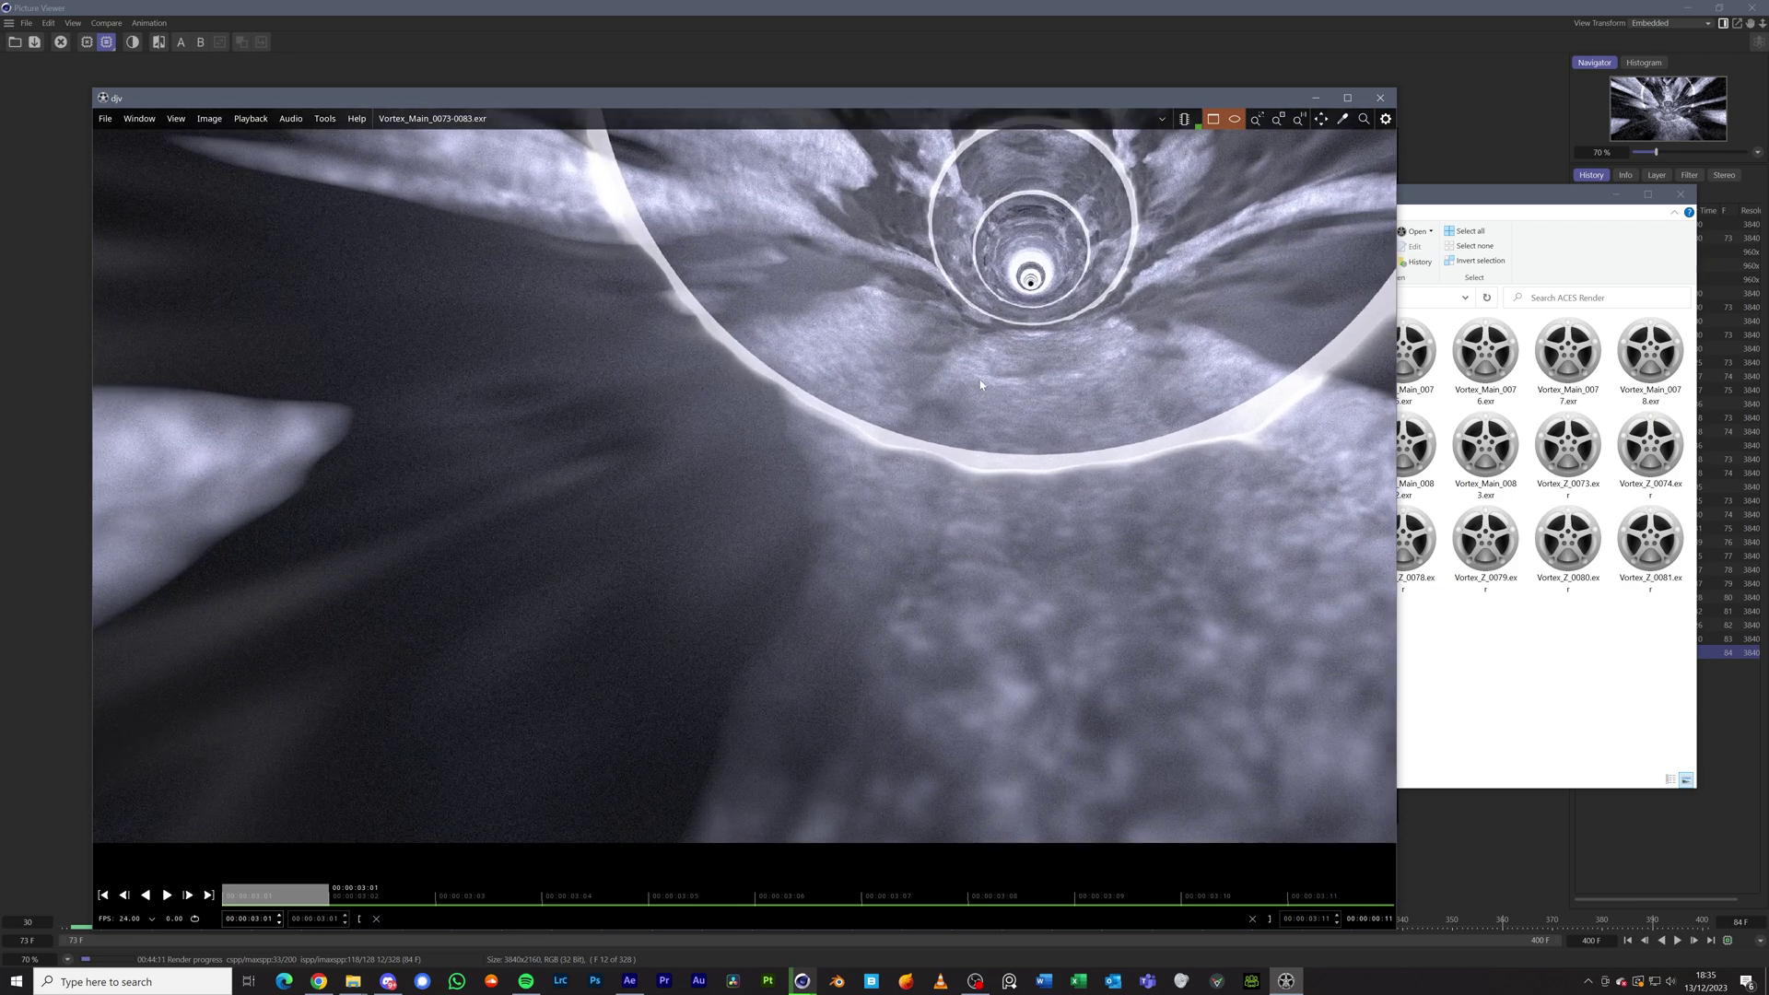
scroll(784, 419, down, 3)
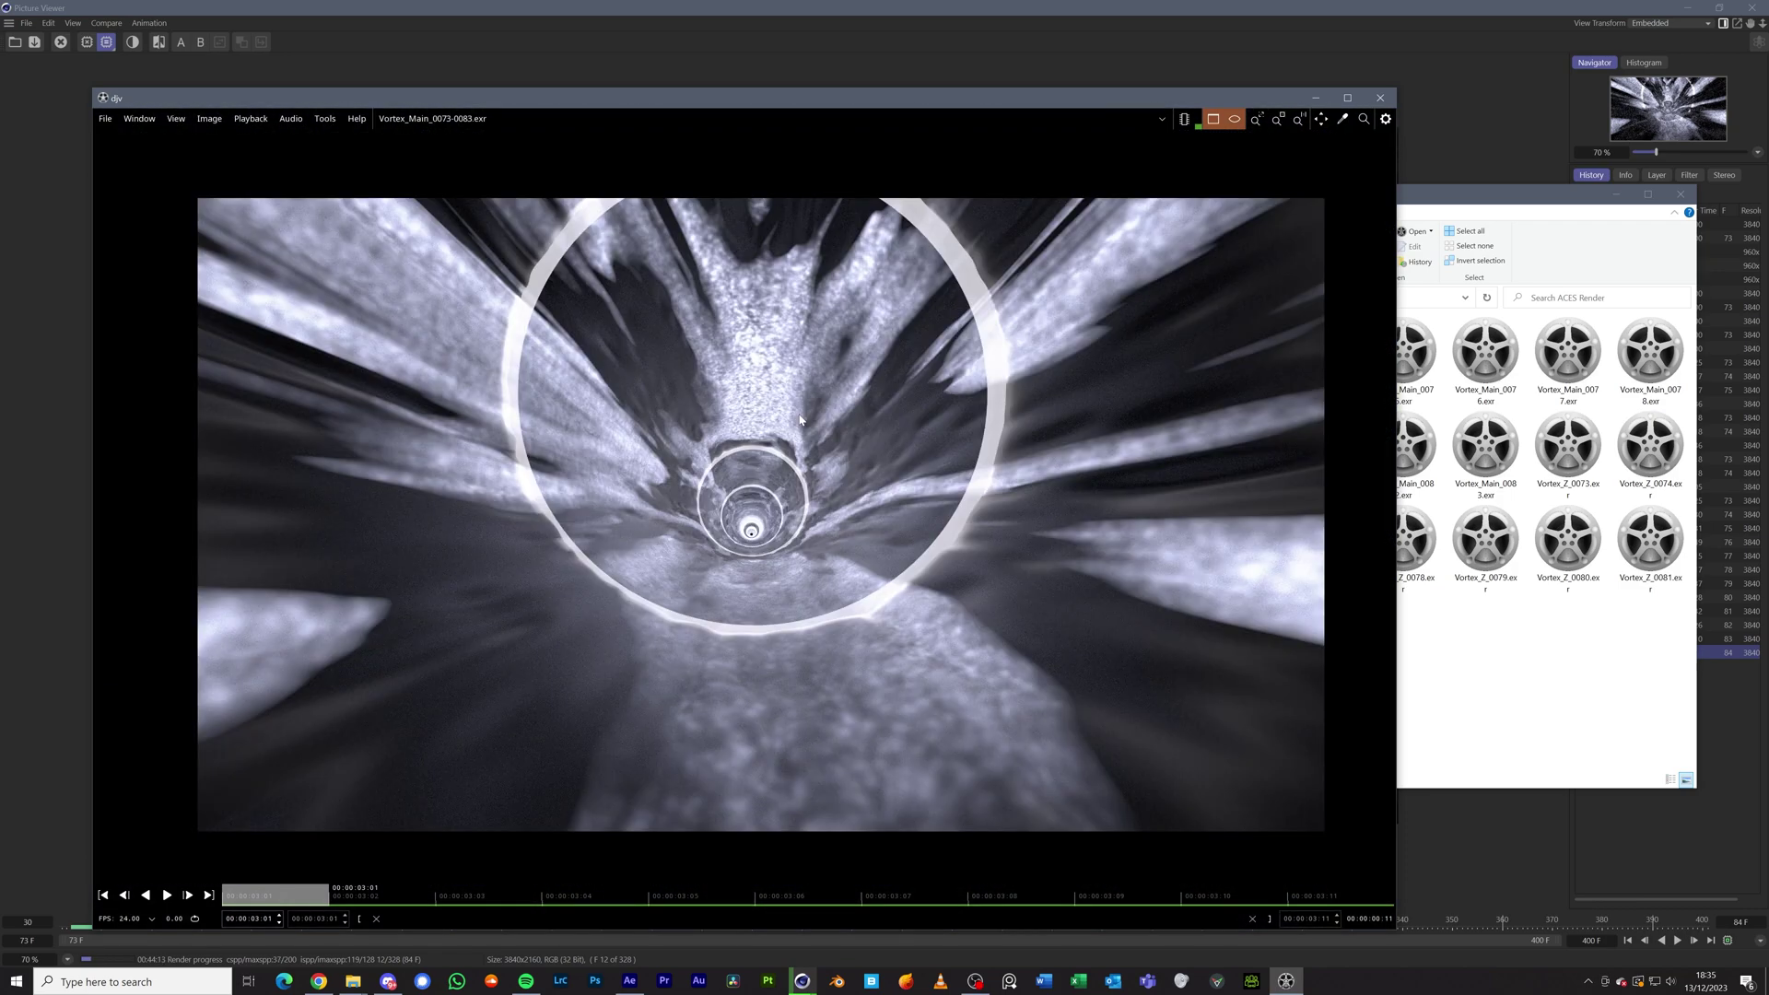
scroll(755, 468, up, 4)
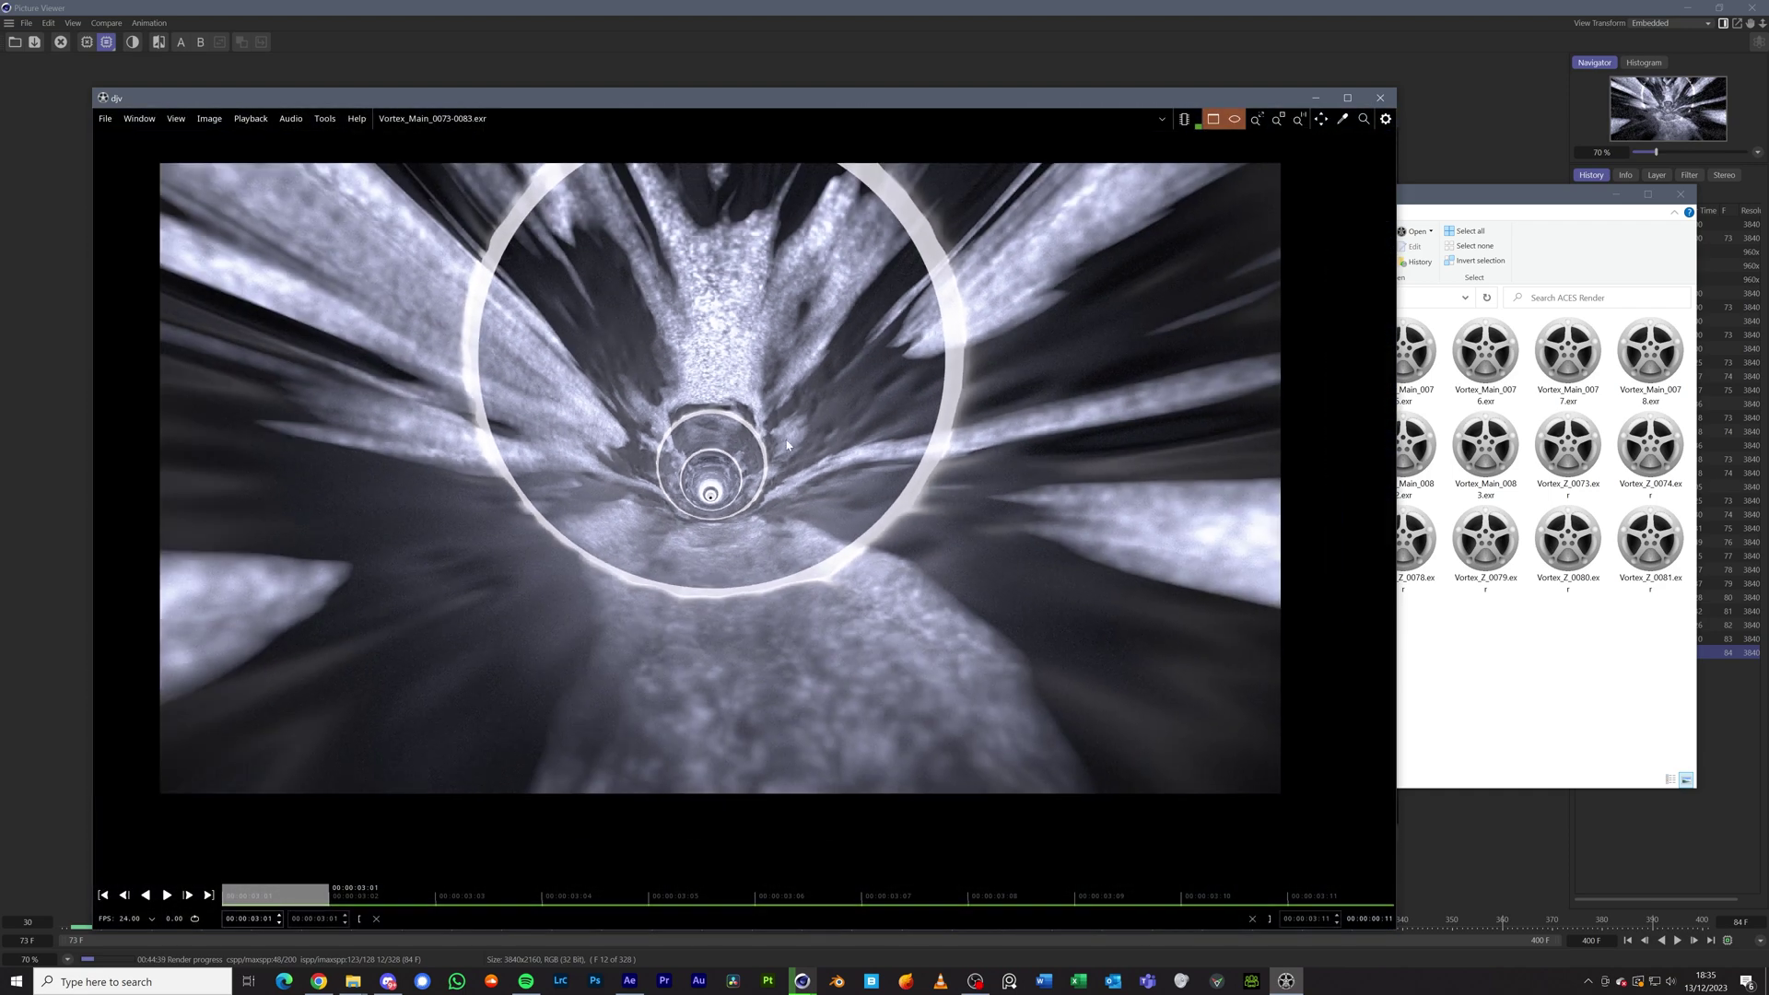
scroll(744, 364, up, 3)
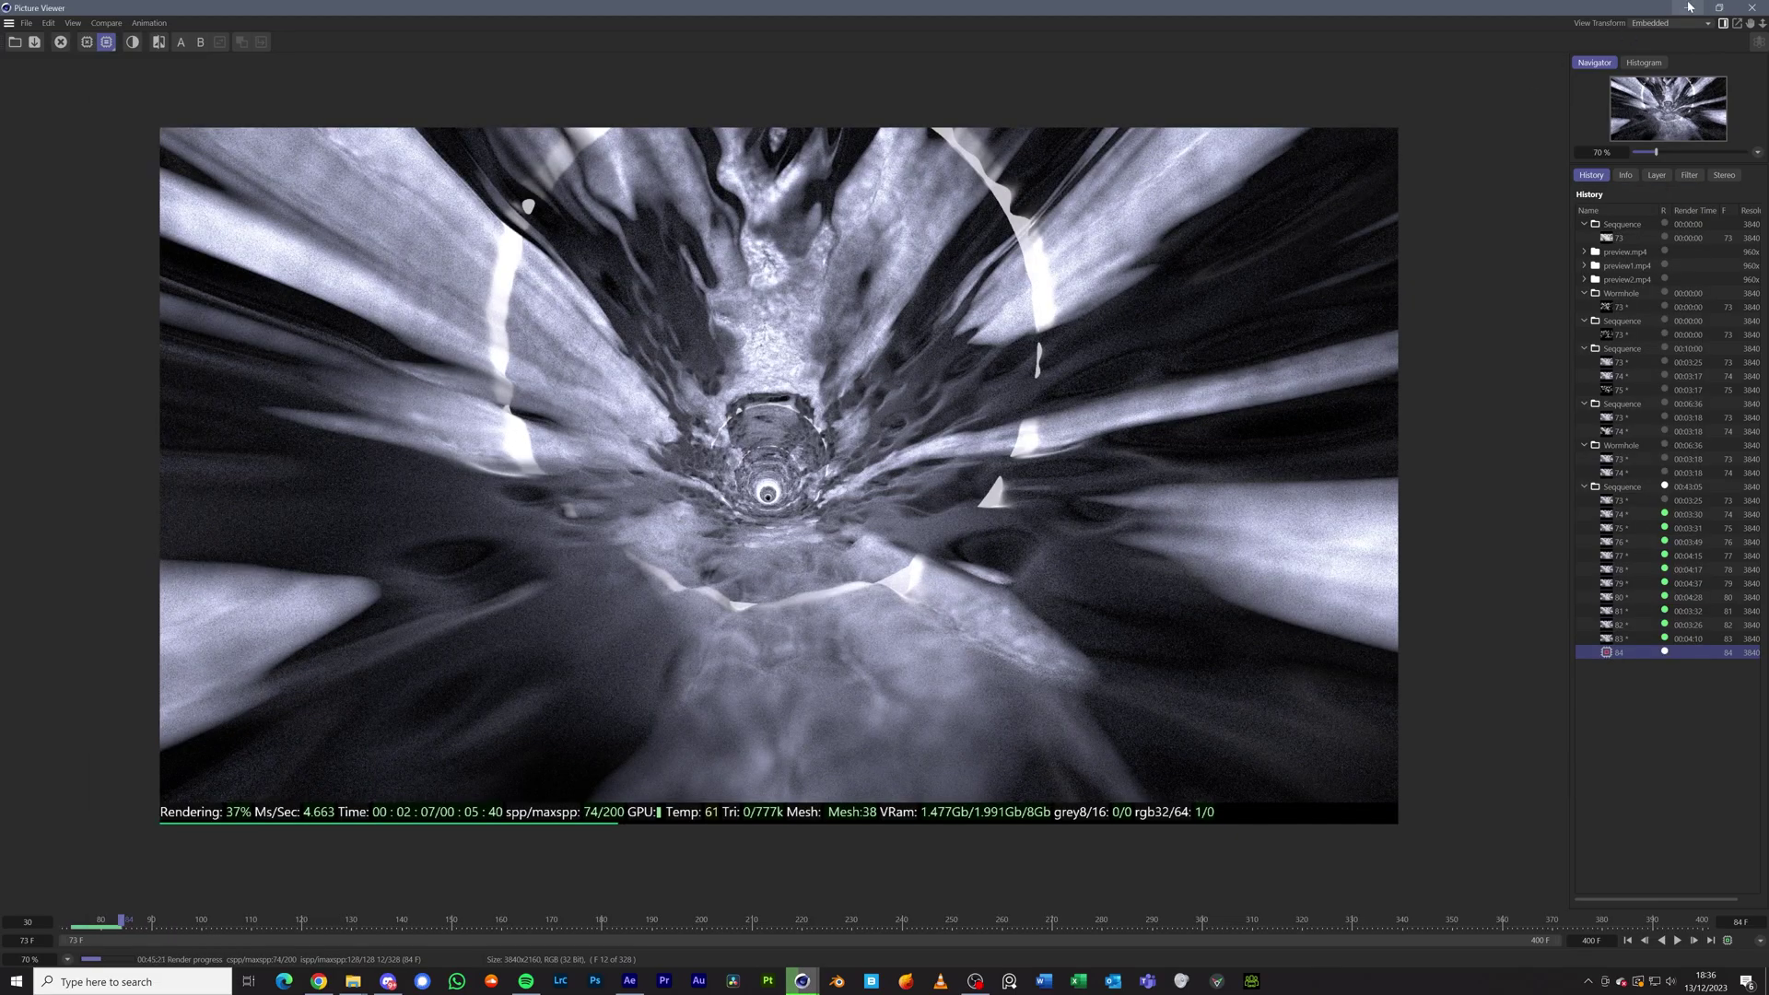
- Open Cinema 4D's Render Settings, centre the dialog and inspect the Octane save output
click(1690, 8)
click(1399, 67)
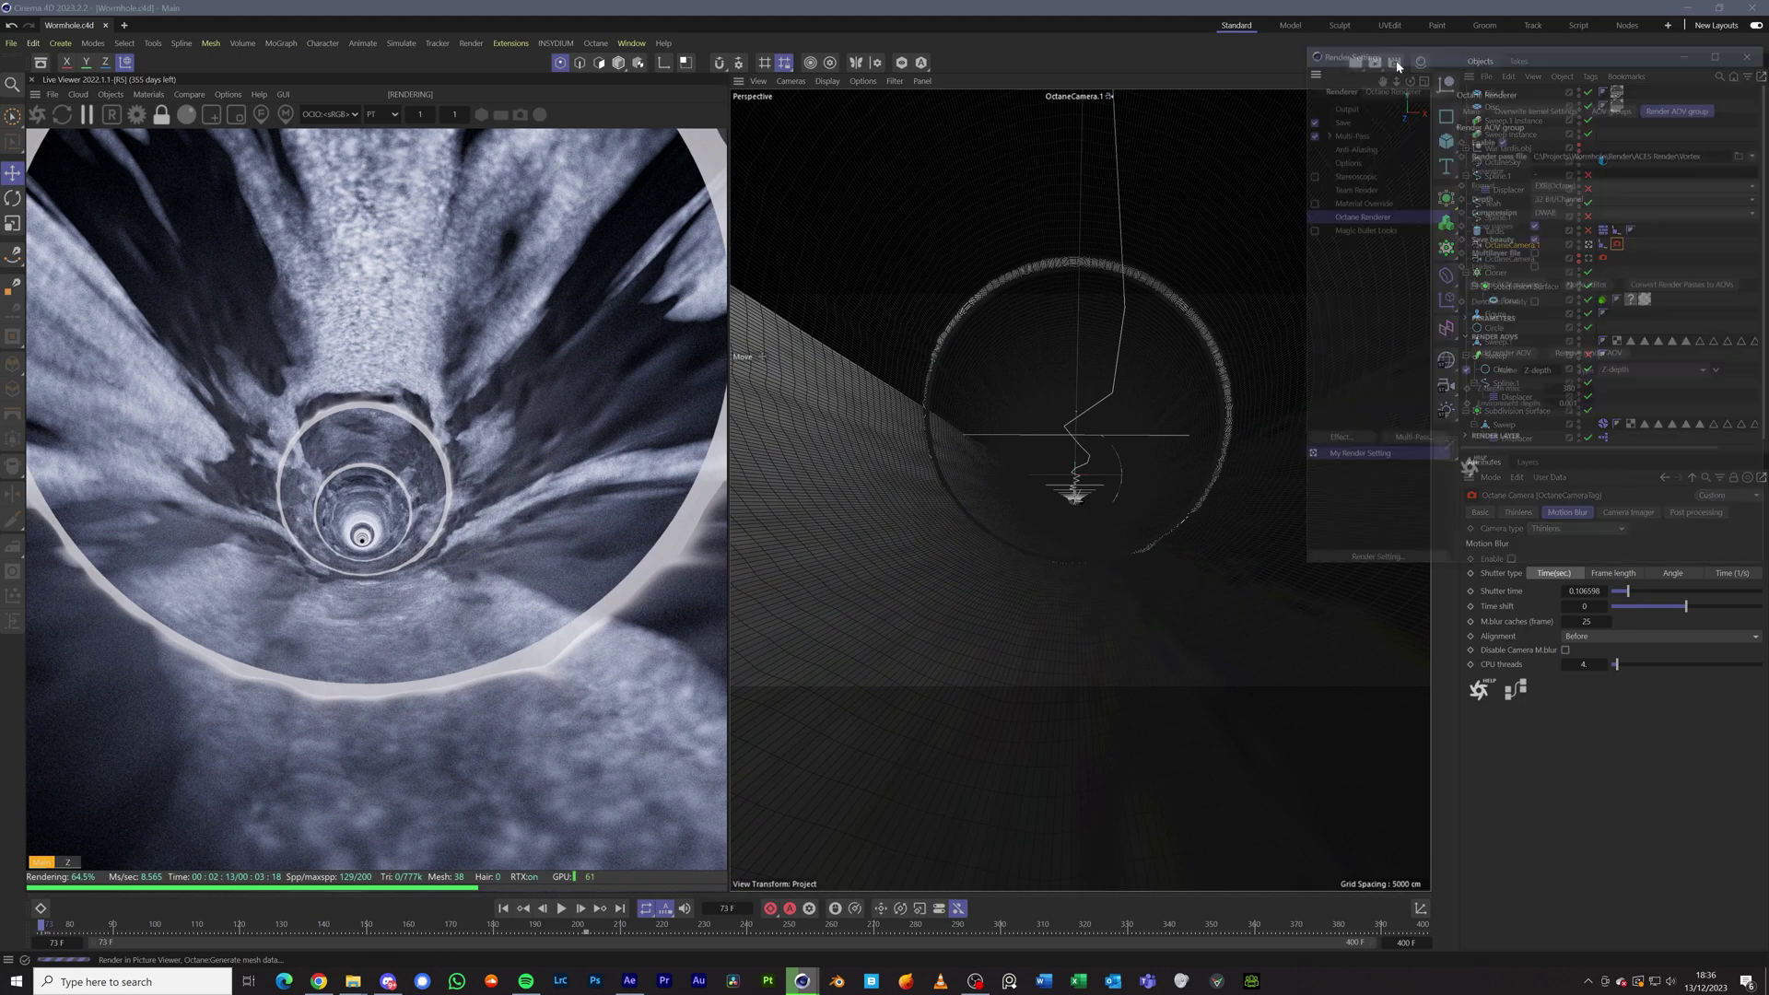
drag(1409, 54, 887, 168)
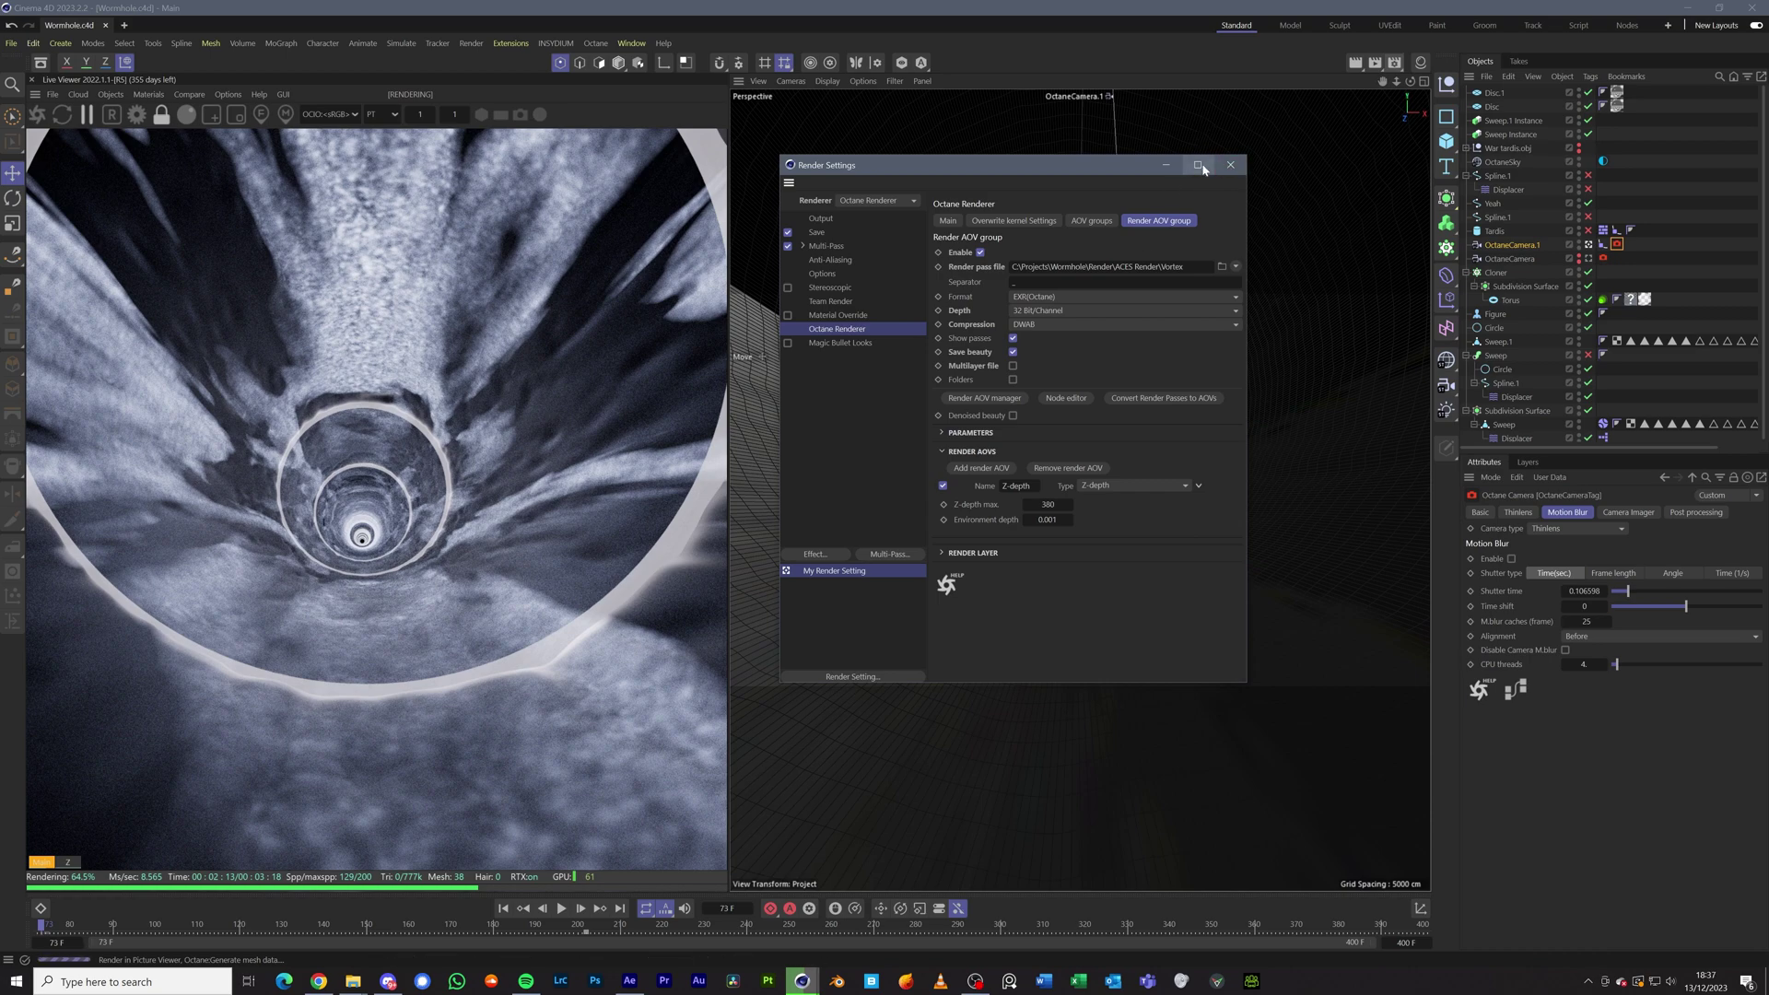
click(831, 233)
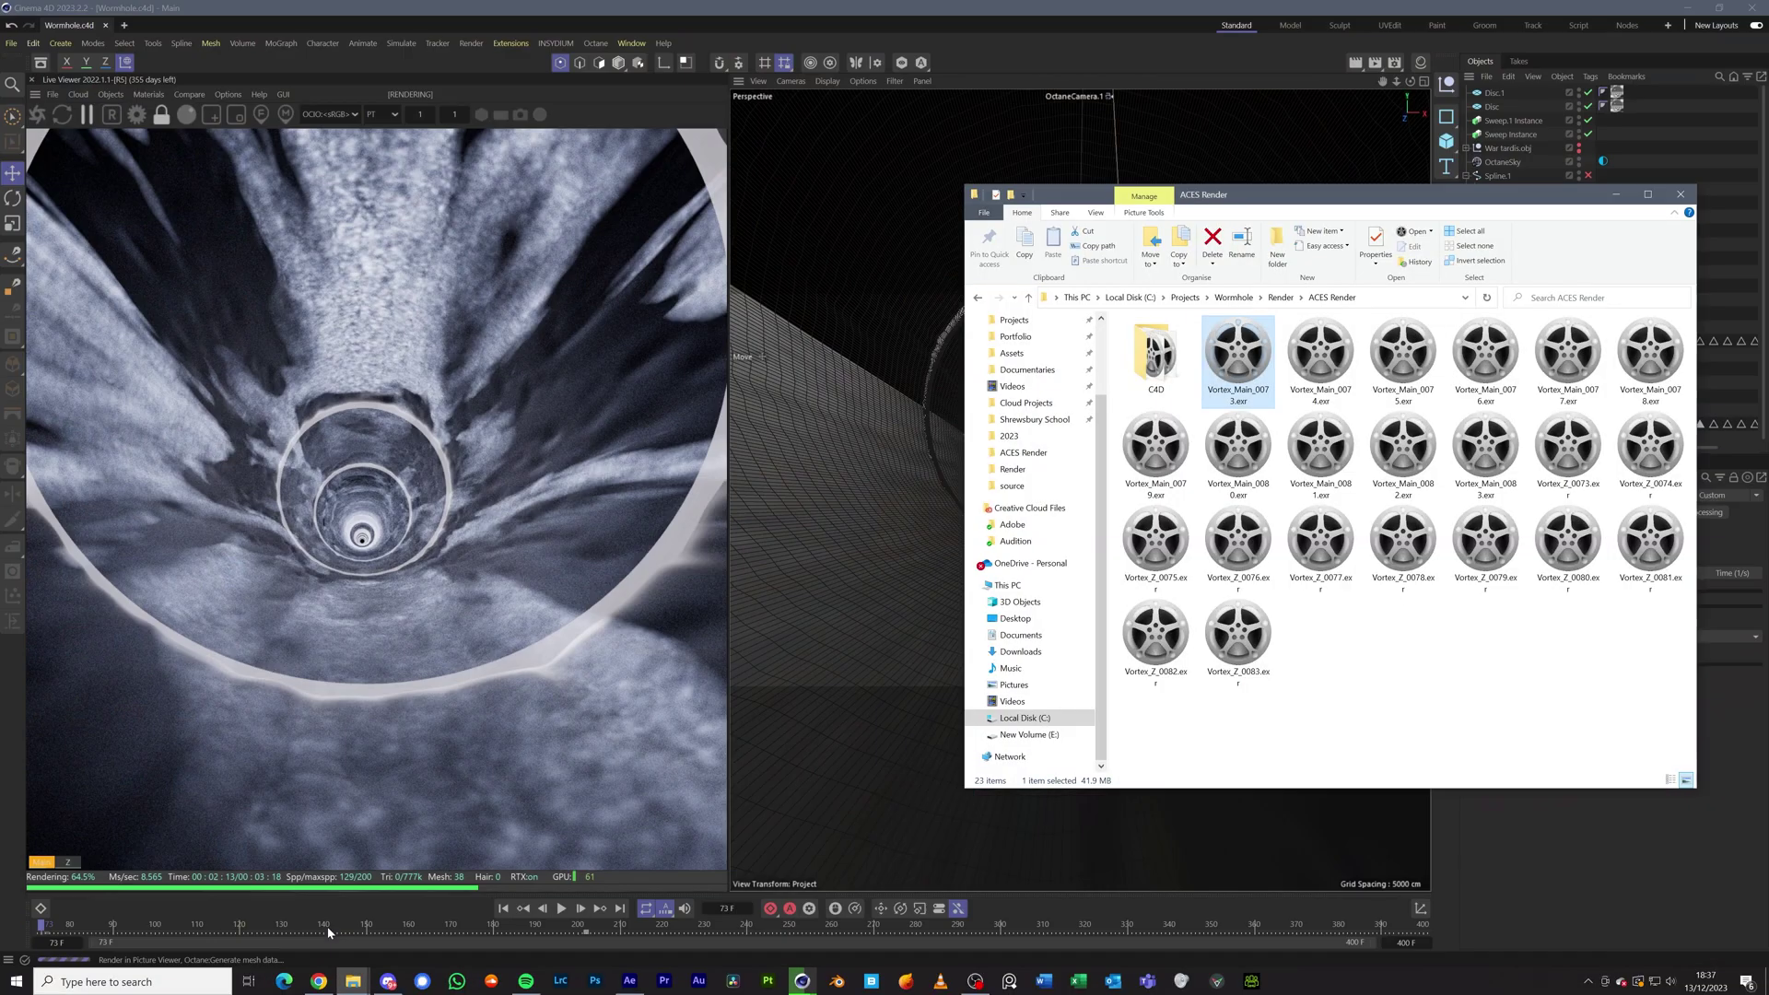
- Move Explorer left and preview the Vortex_Main EXR sequence in DJV
drag(1251, 196, 794, 196)
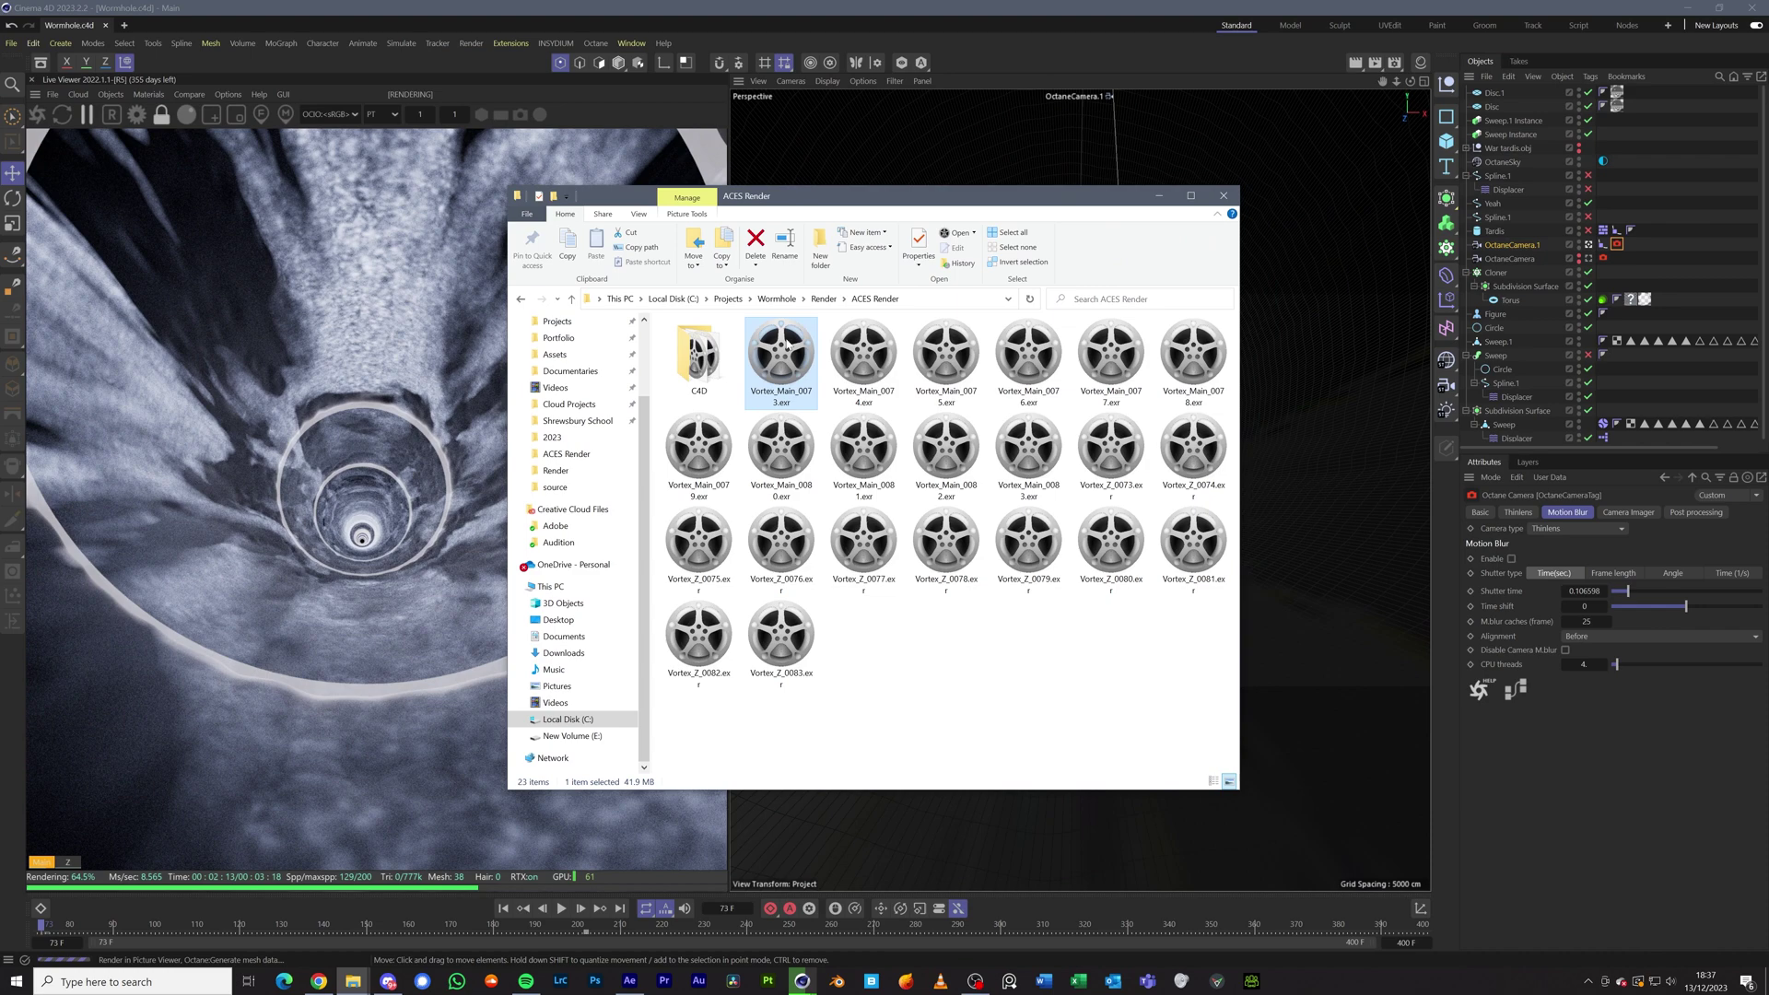
double_click(863, 447)
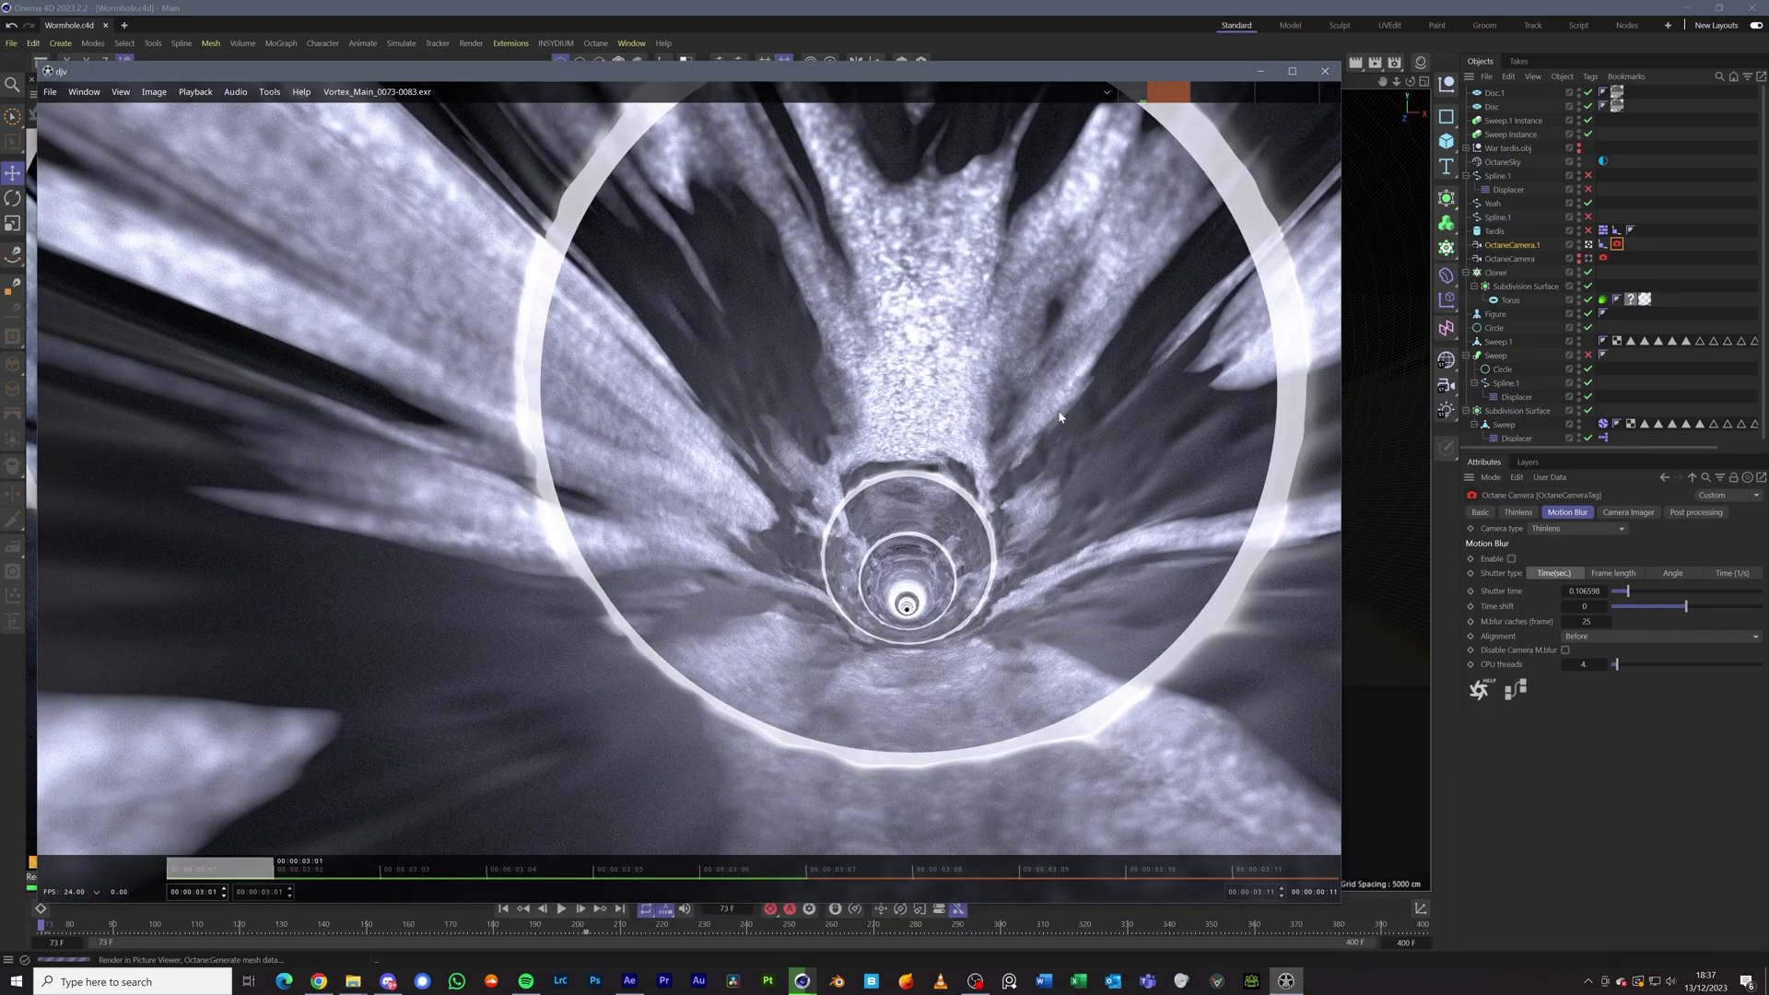
click(1327, 72)
- Preview the Vortex_Z depth EXR sequence, then return to After Effects
double_click(1031, 573)
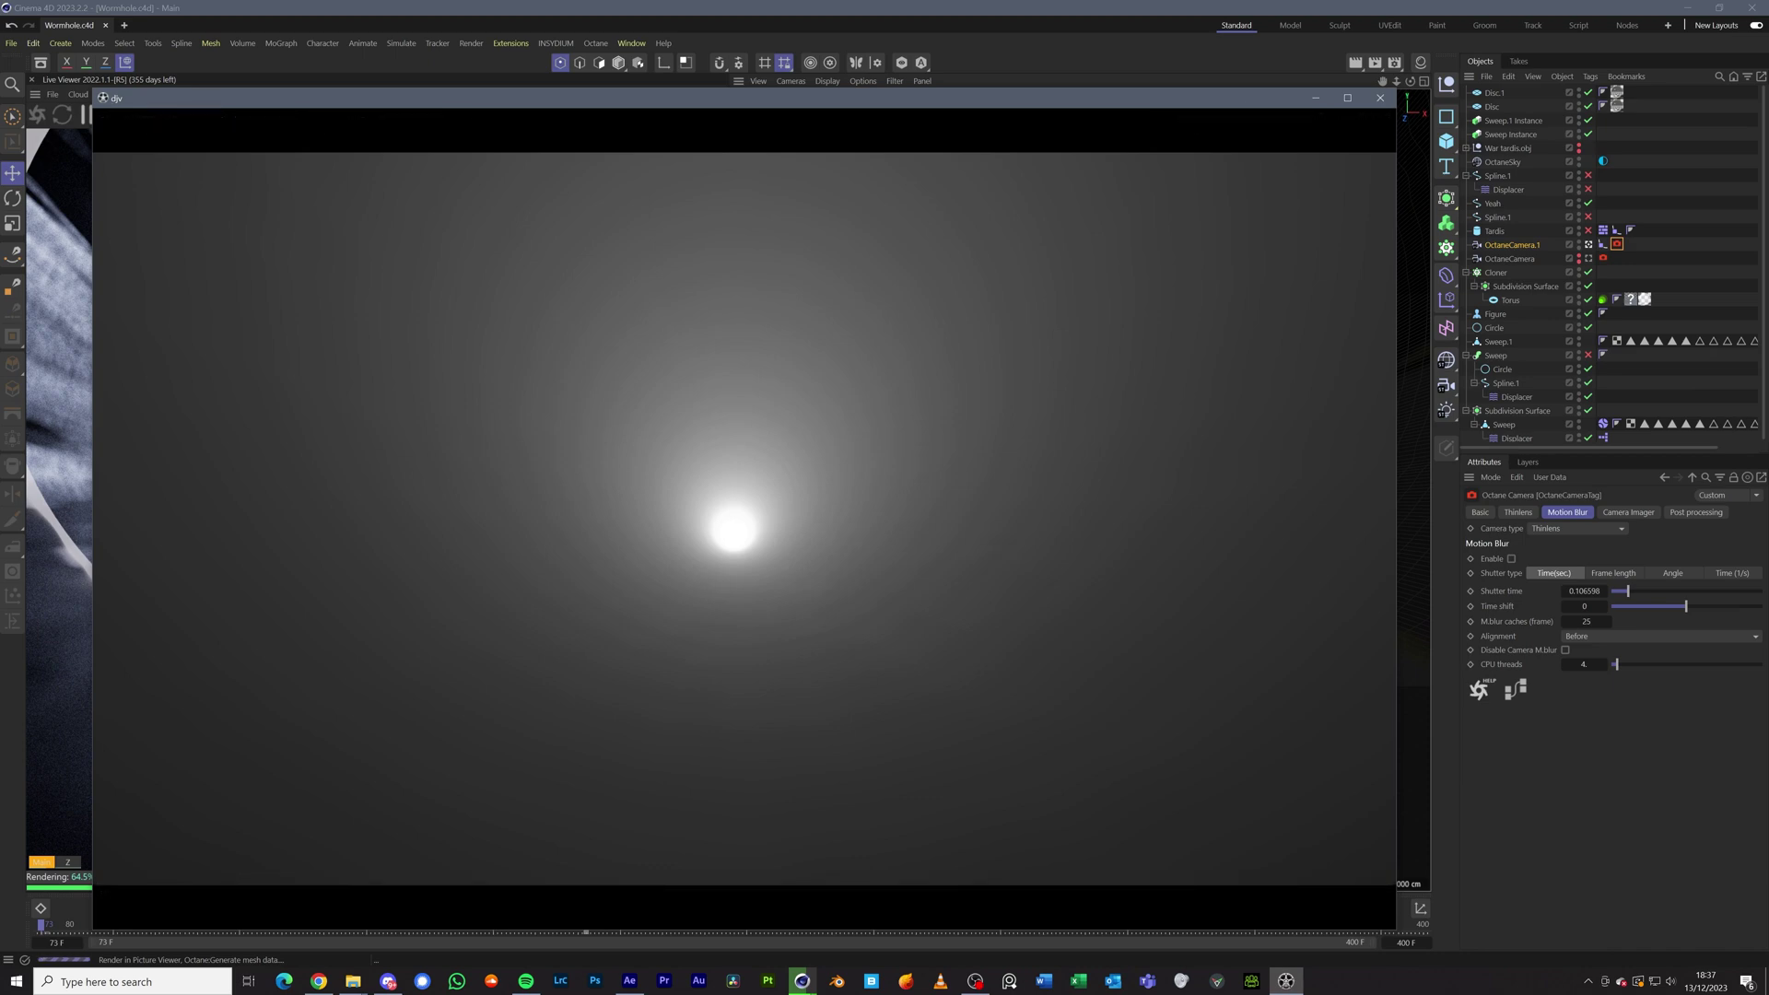
key(alt+F4)
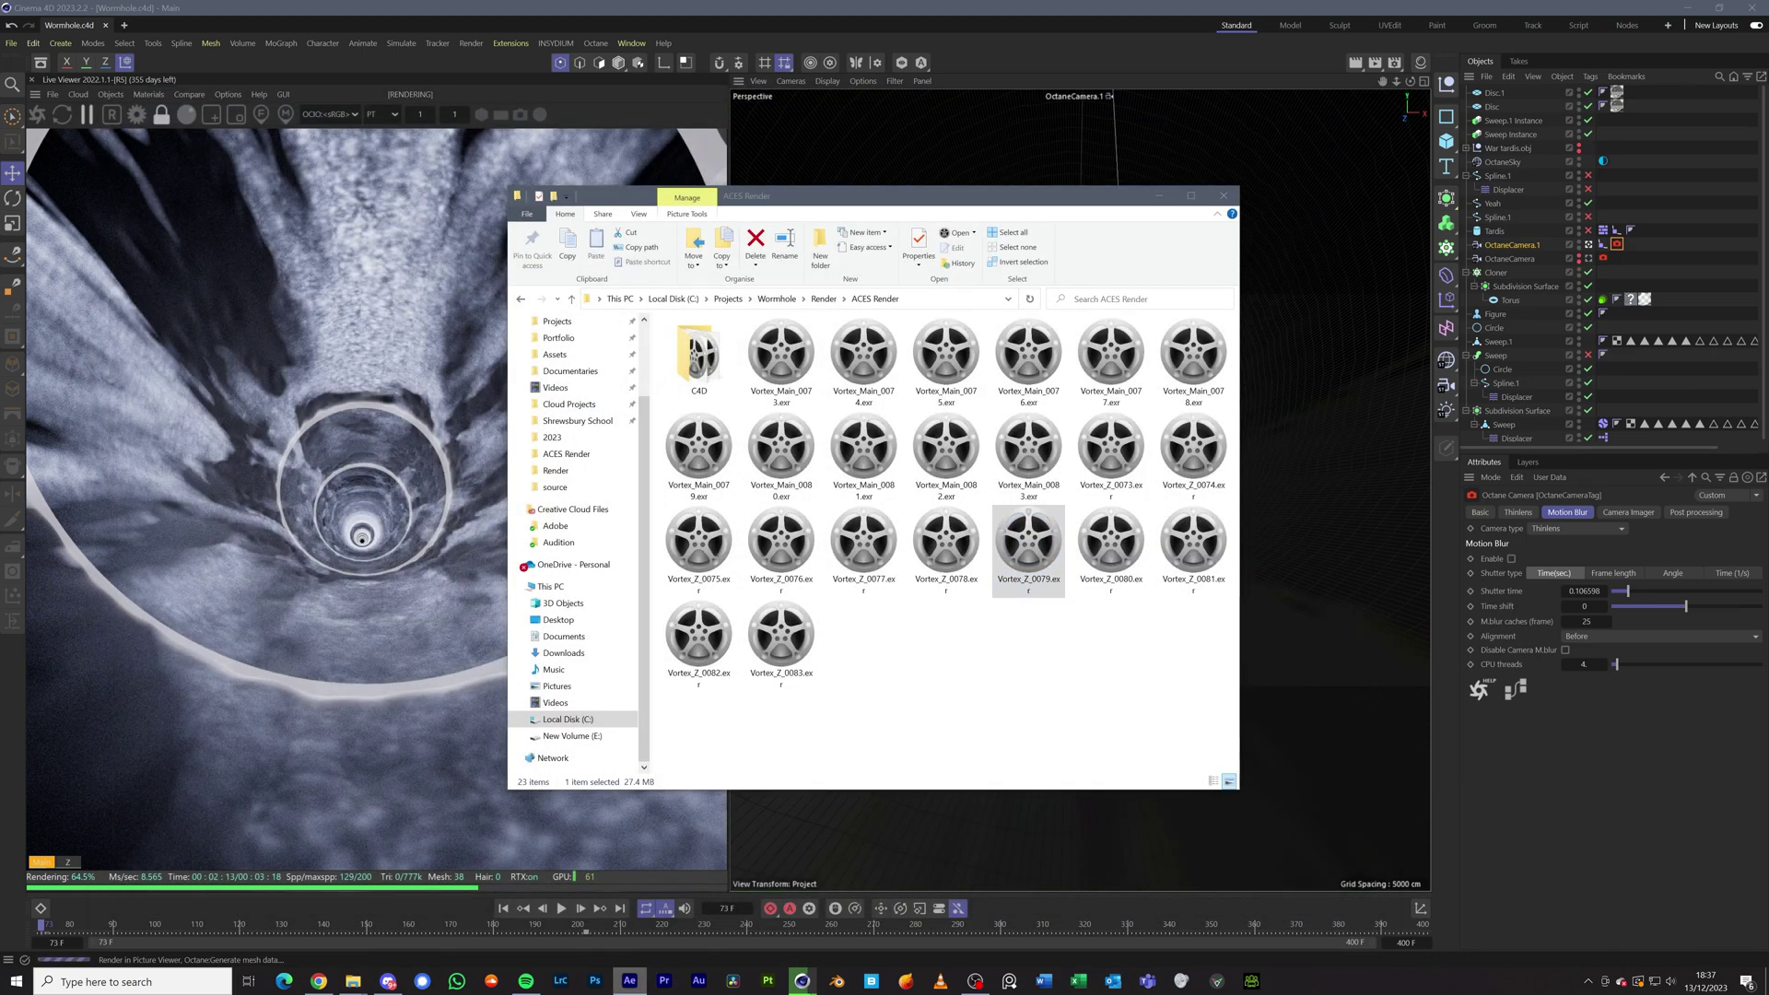
click(627, 982)
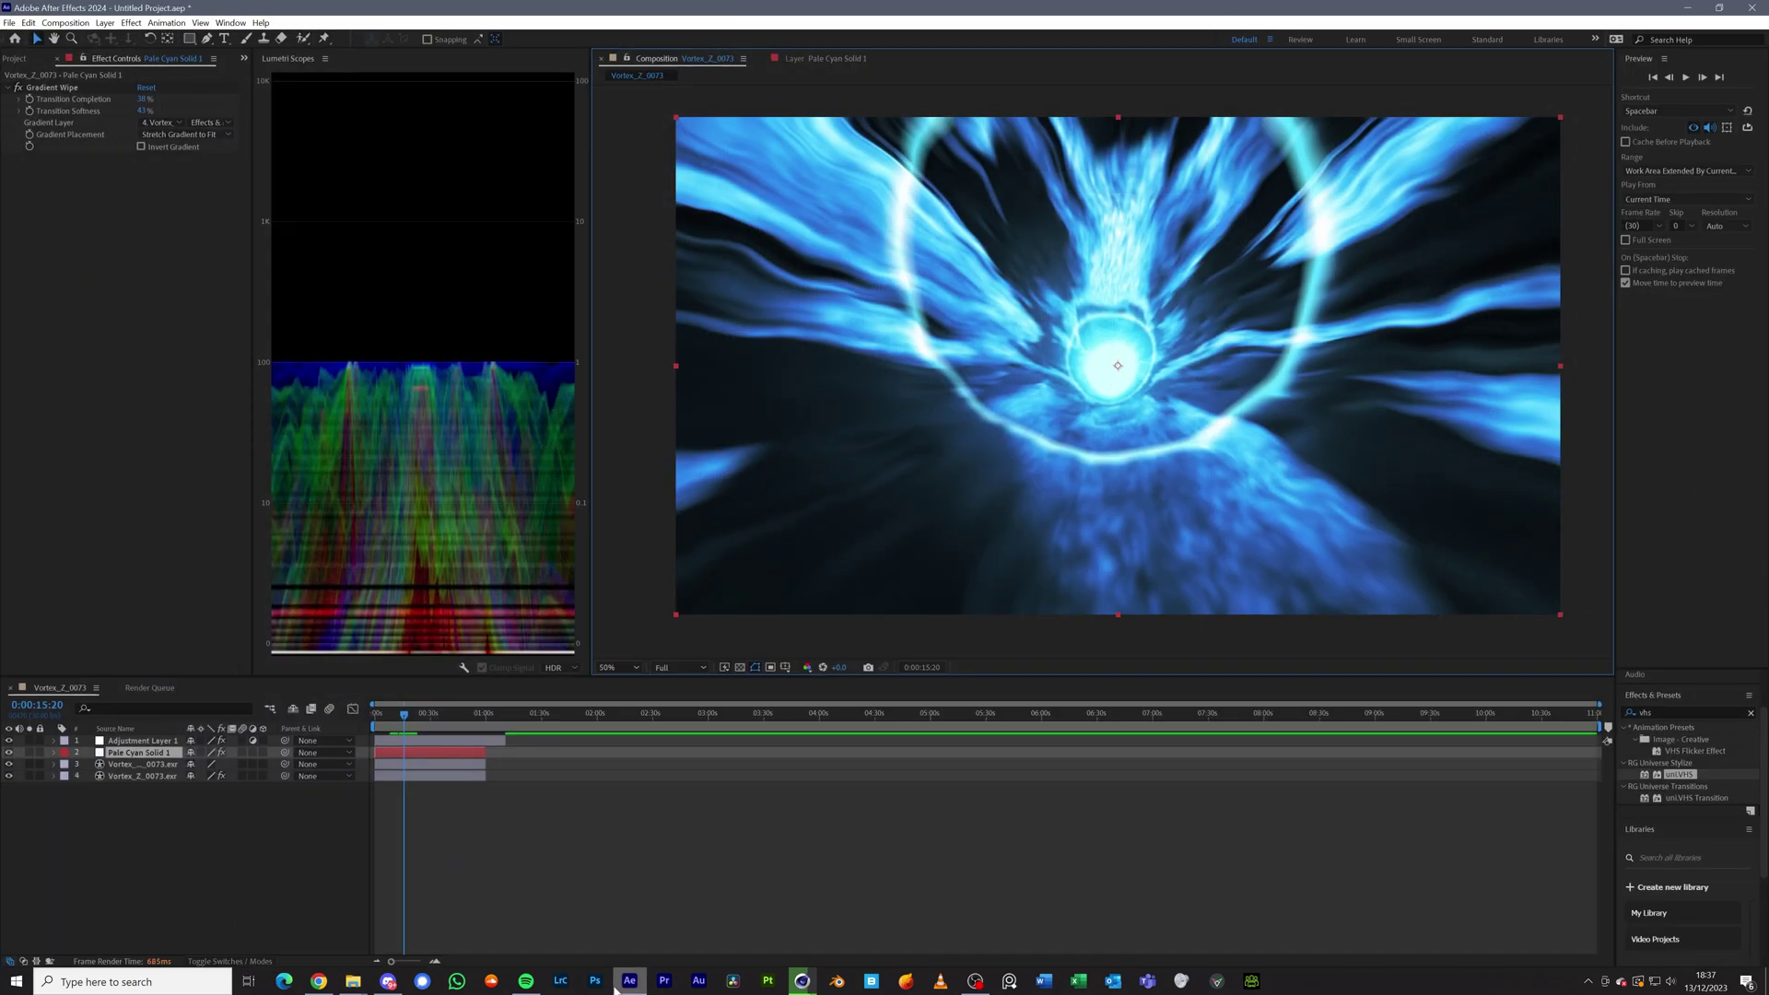
- Solo layer 3 to show the raw grey Vortex render and zoom in on the tunnel
click(29, 765)
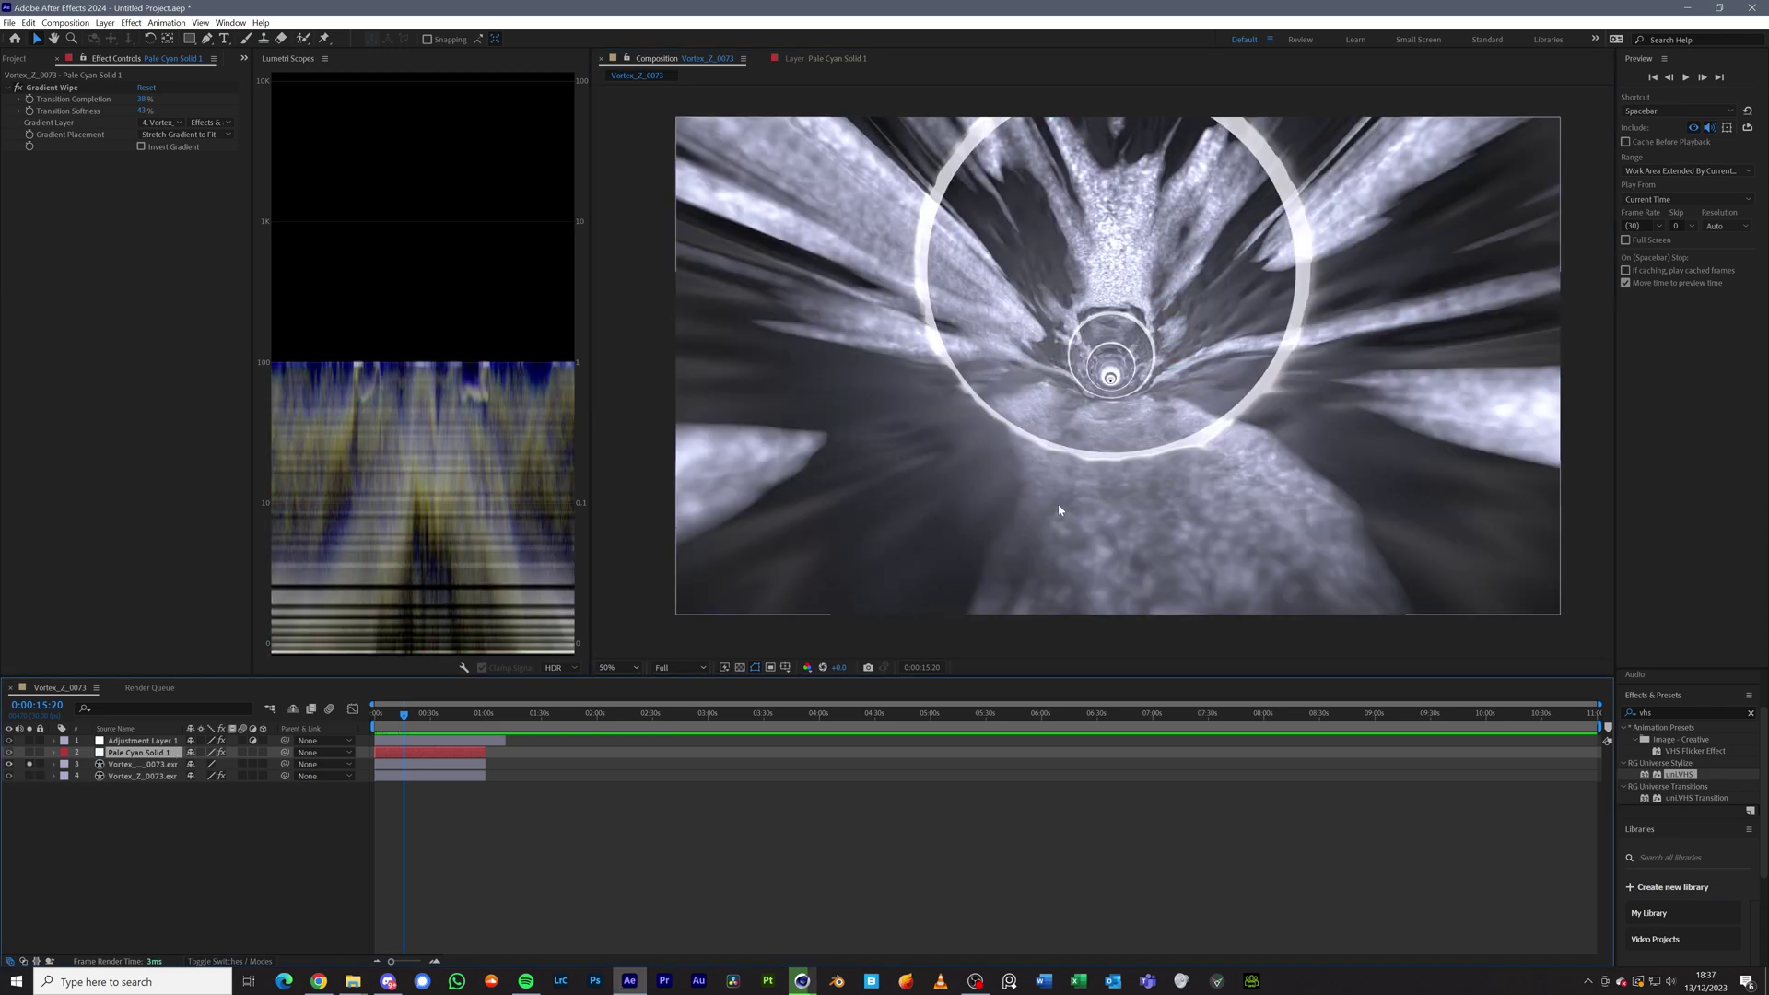
key(slash)
key(comma)
key(comma)
key(comma)
key(period)
key(period)
key(period)
key(period)
key(period)
key(period)
key(period)
key(period)
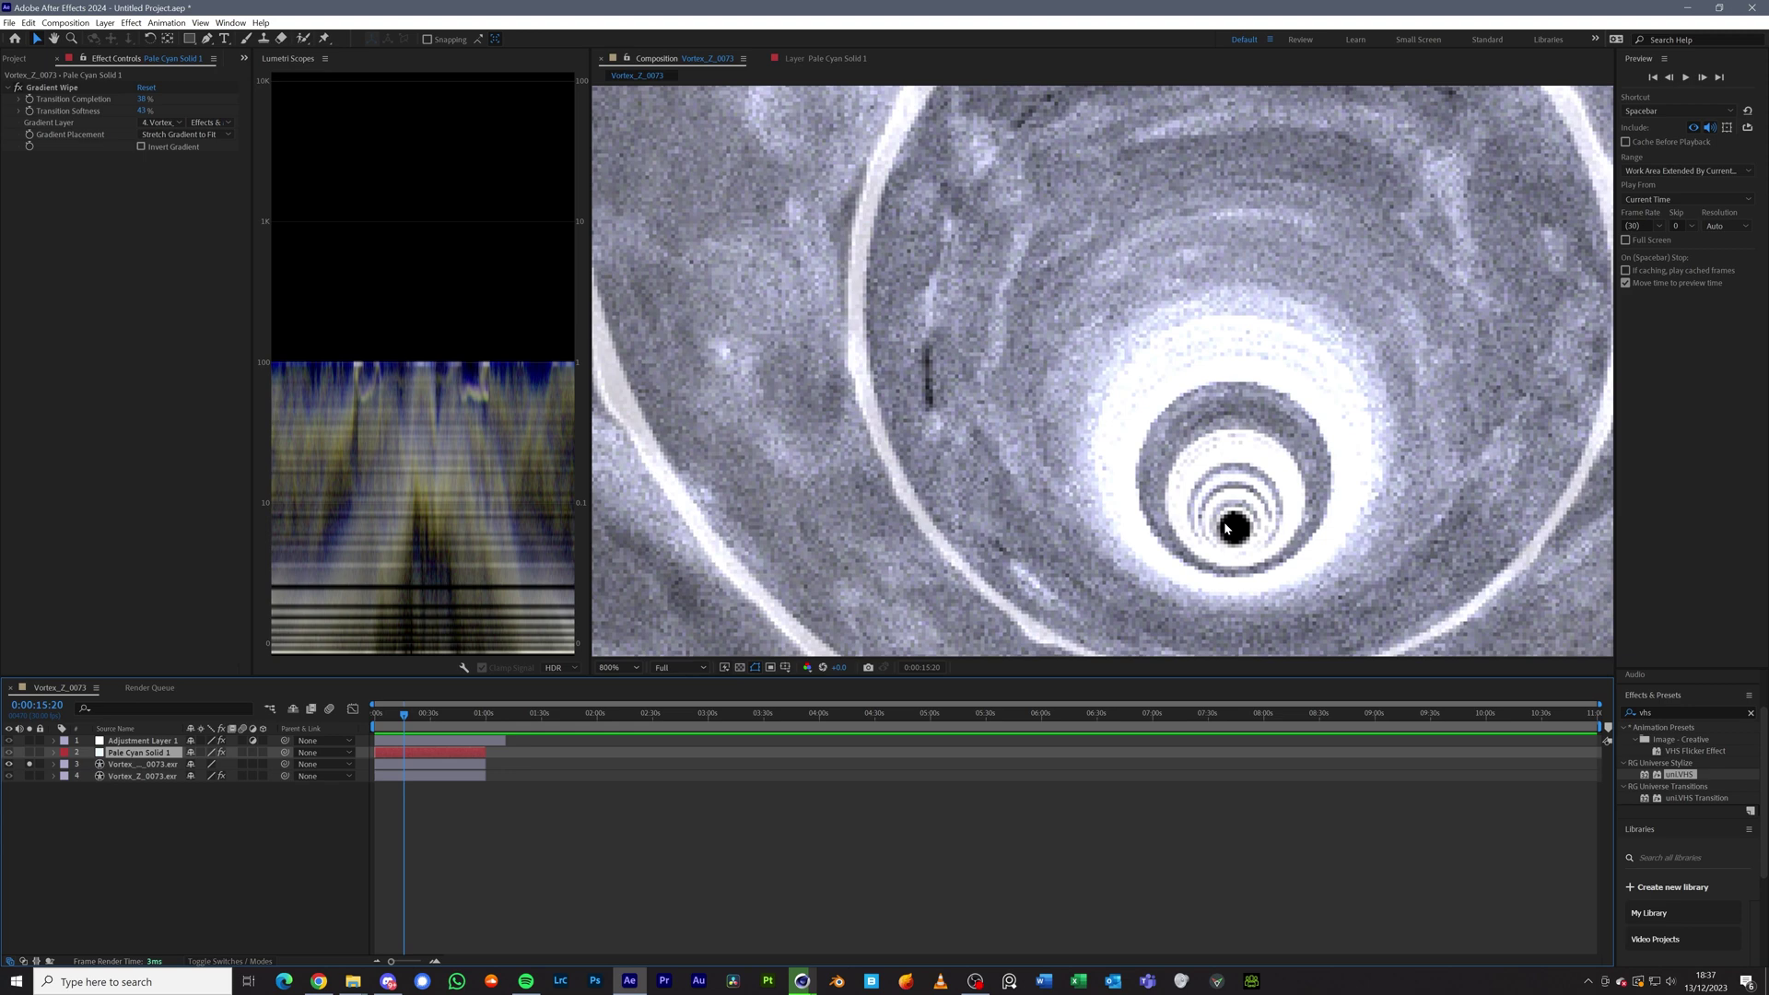
scroll(1193, 491, down, 8)
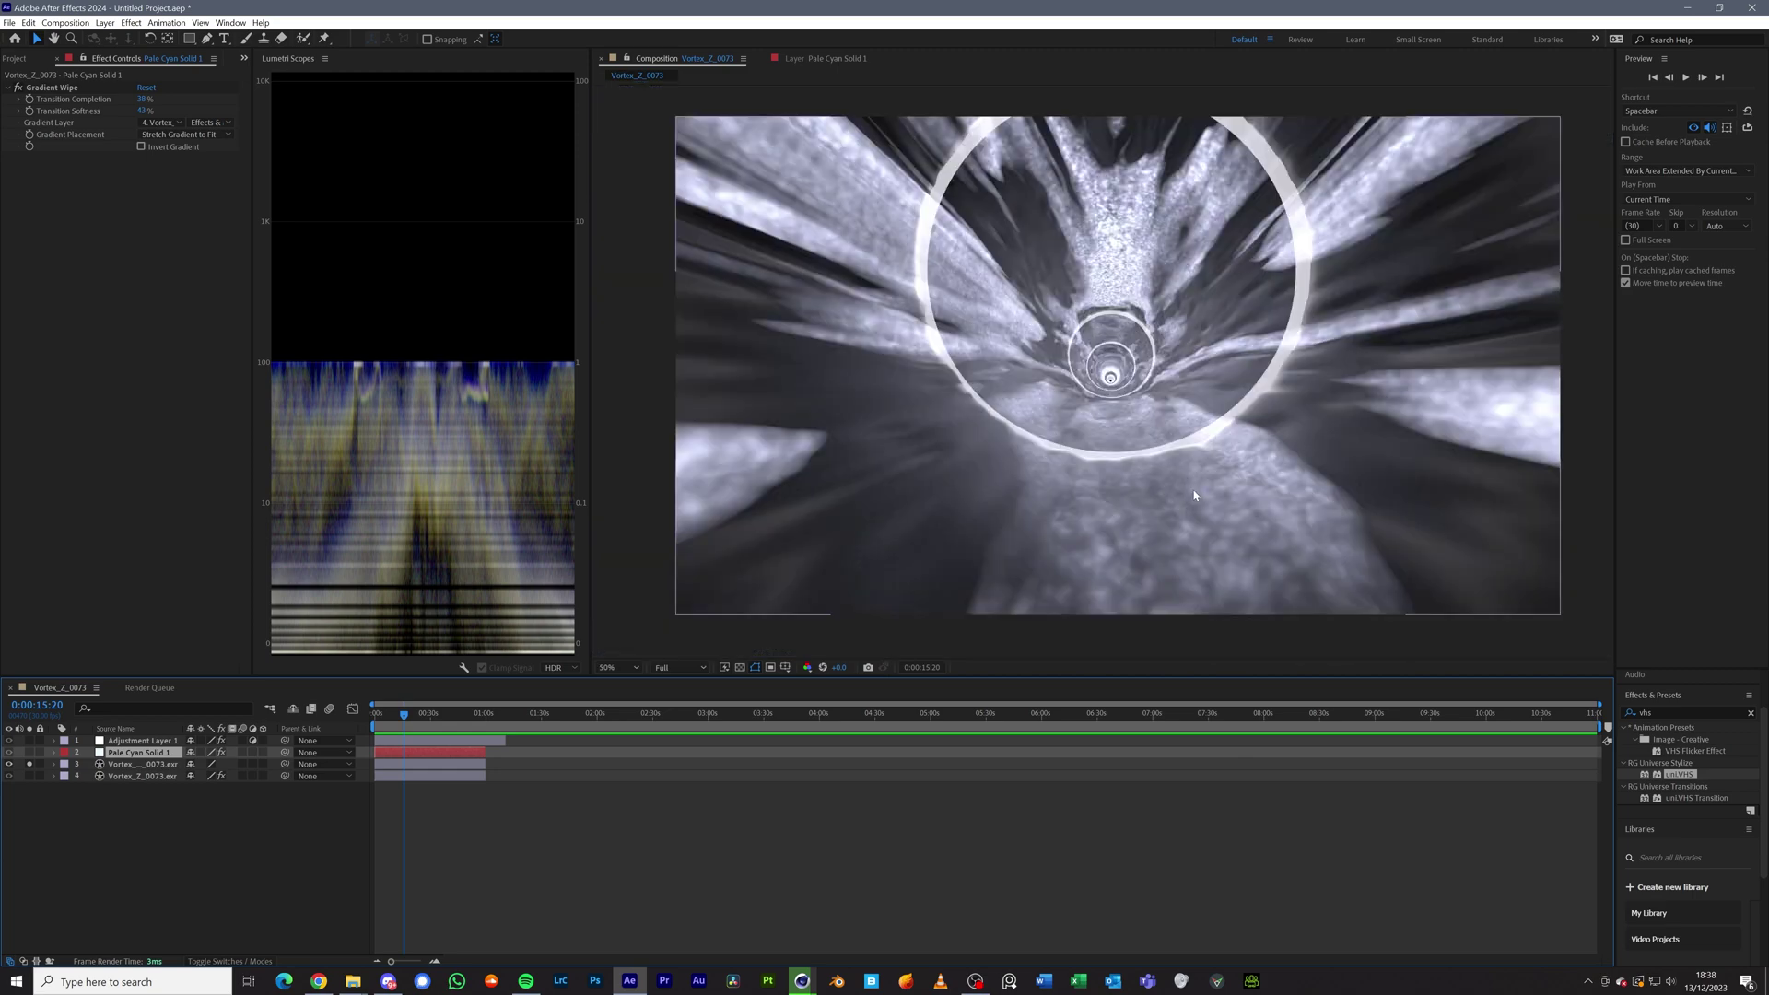
- Solo the Vortex_Z depth layer 4 and select its EXtractoR effect
click(106, 777)
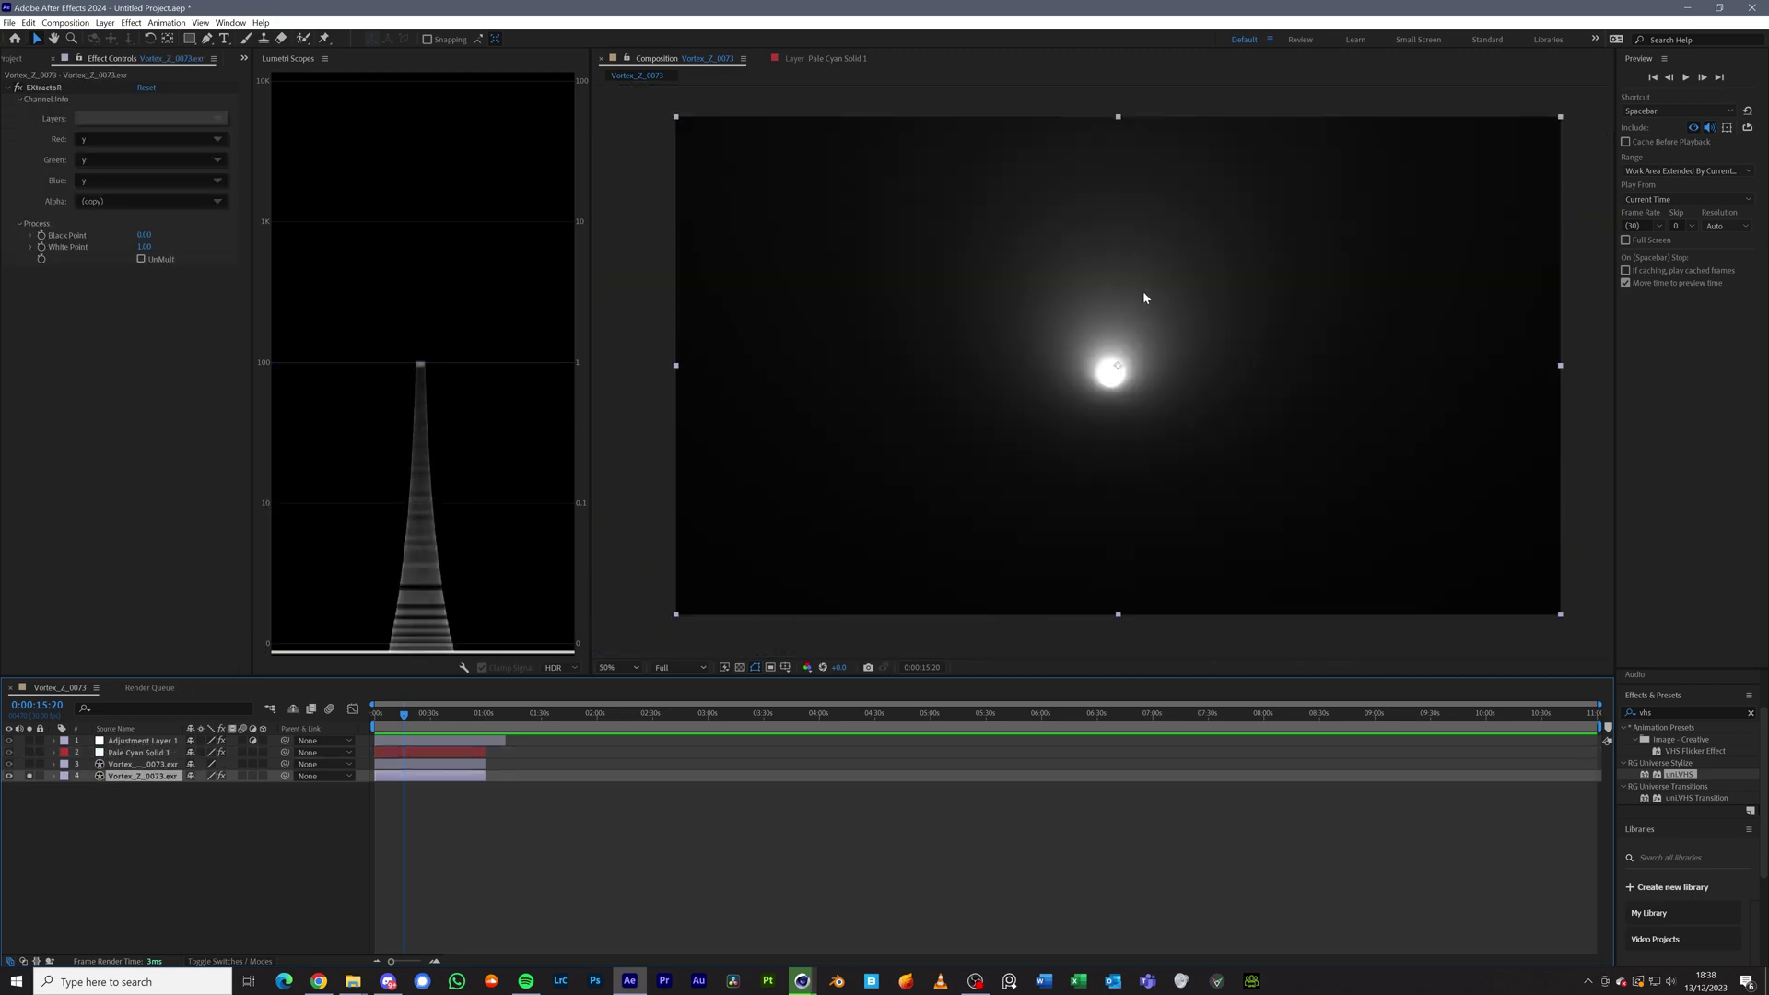
scroll(1118, 361, up, 5)
scroll(1126, 380, down, 5)
scroll(1126, 382, up, 2)
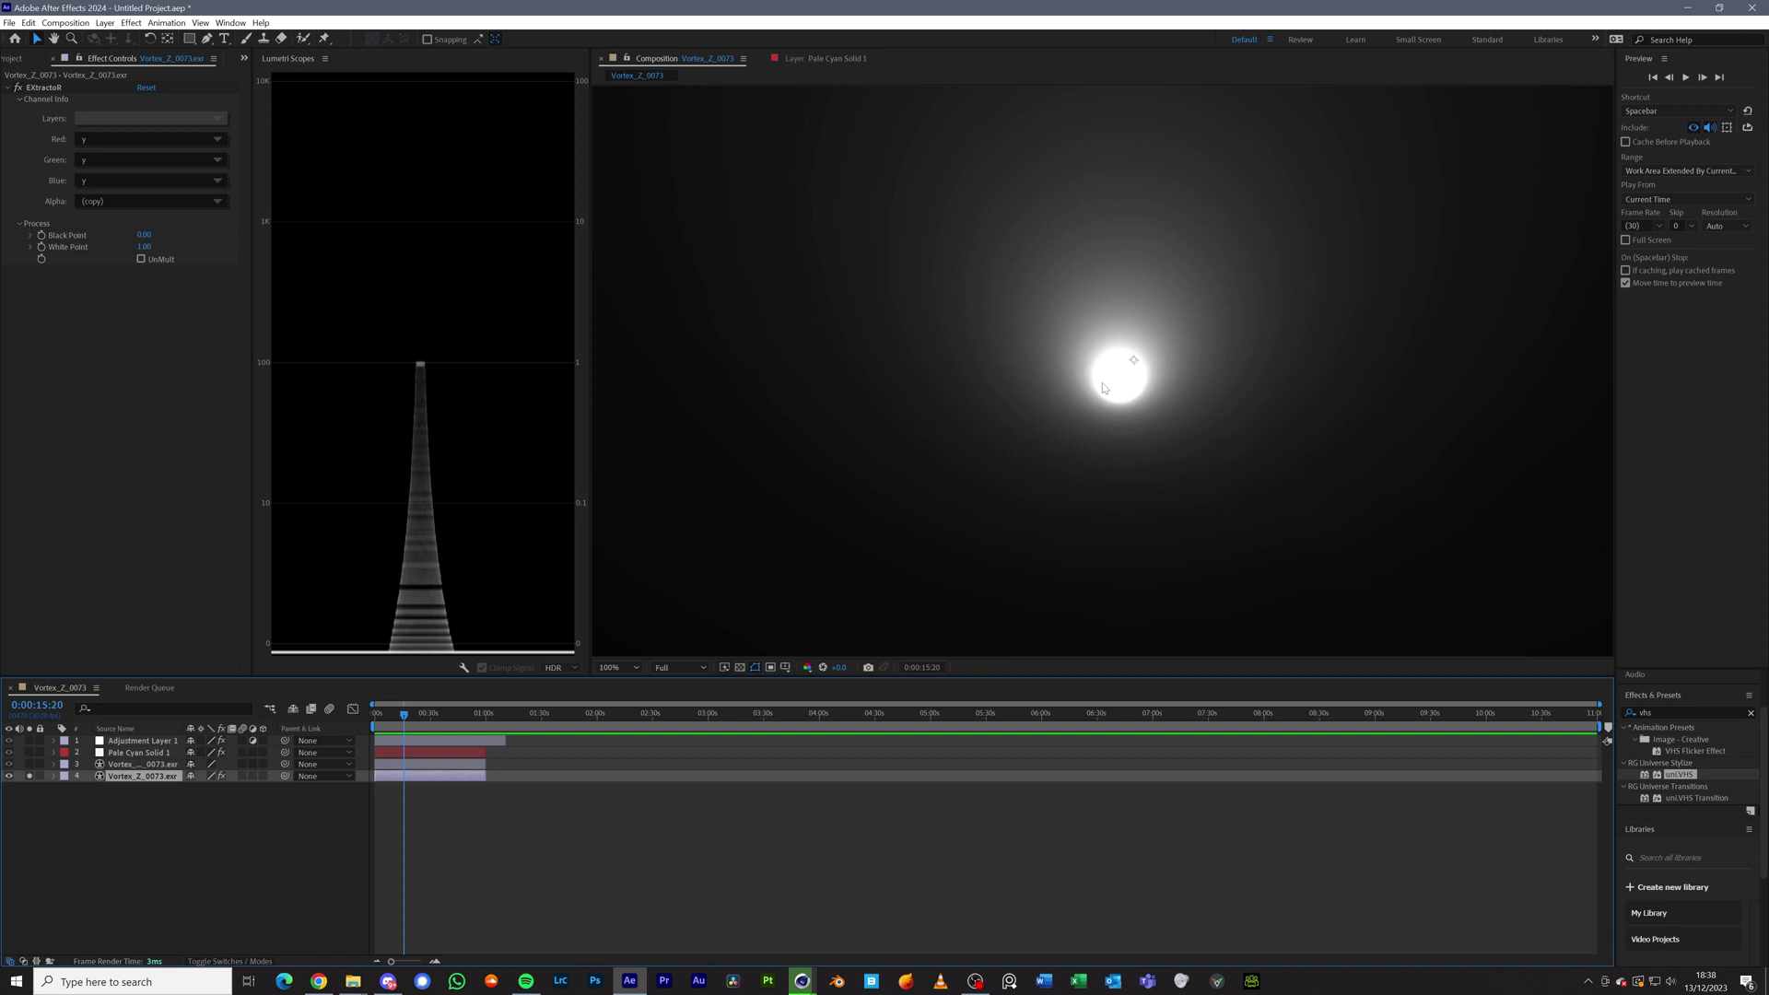
click(54, 88)
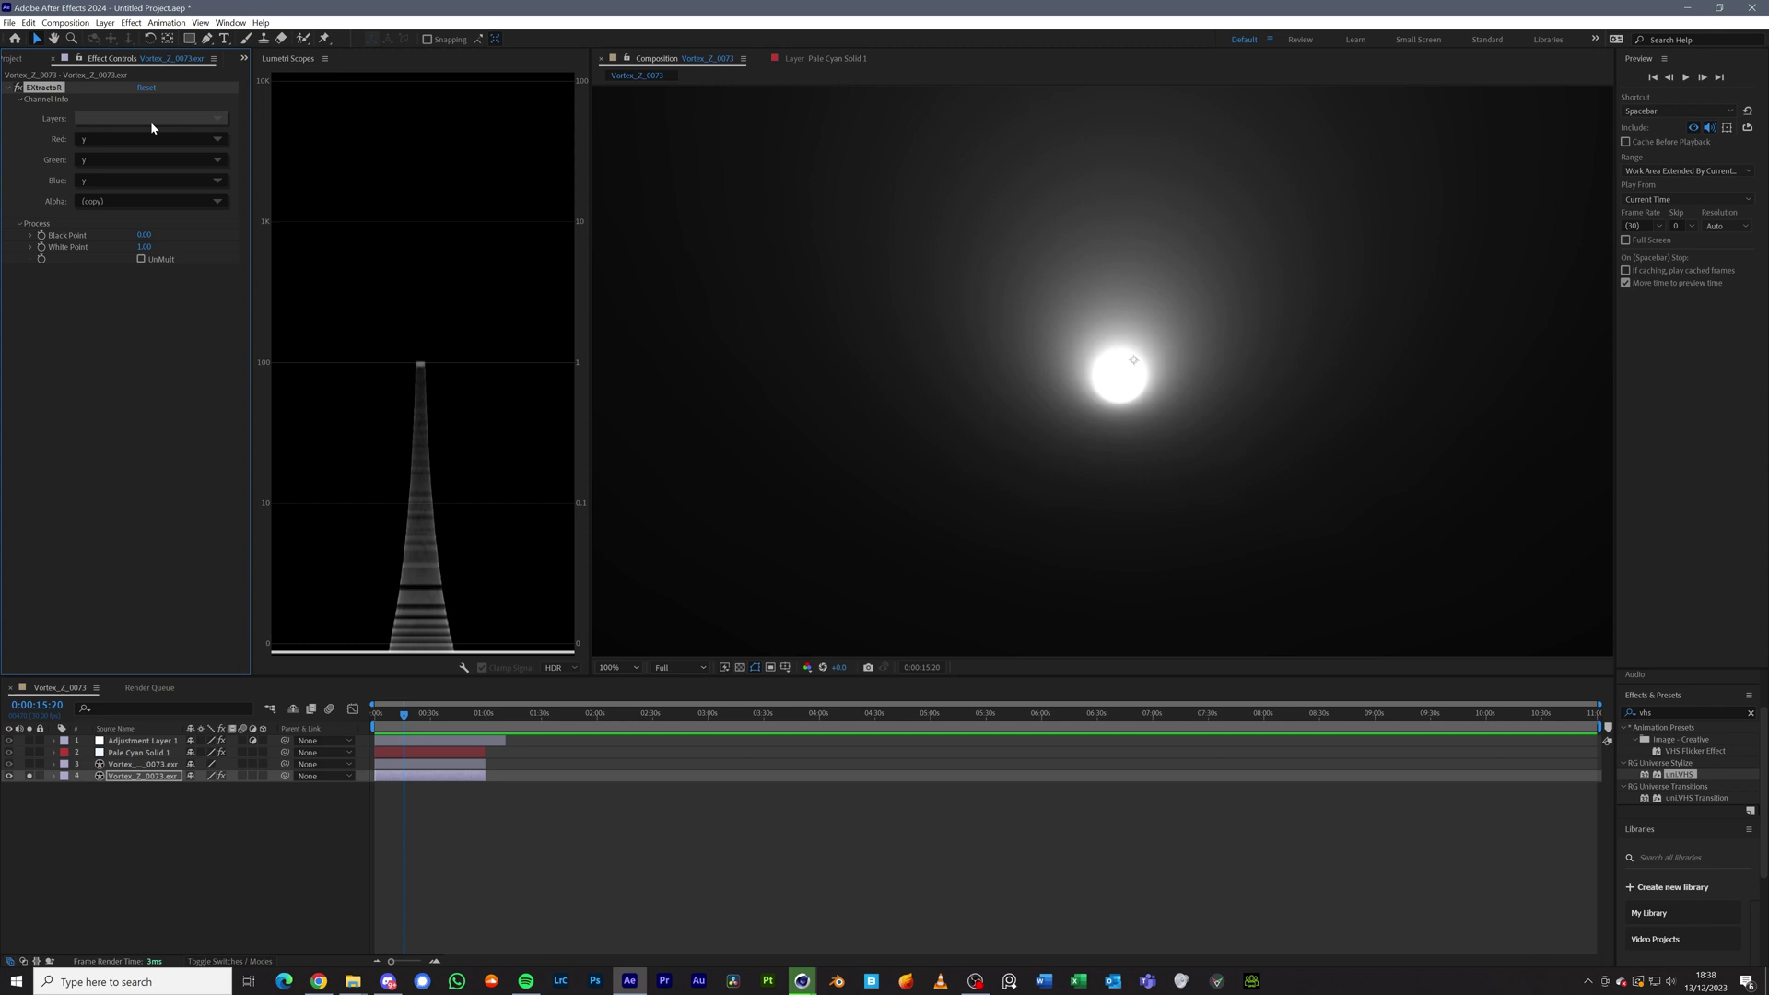
- Unsolo the depth layer and isolate the Pale Cyan Solid glow layer
click(30, 776)
click(30, 752)
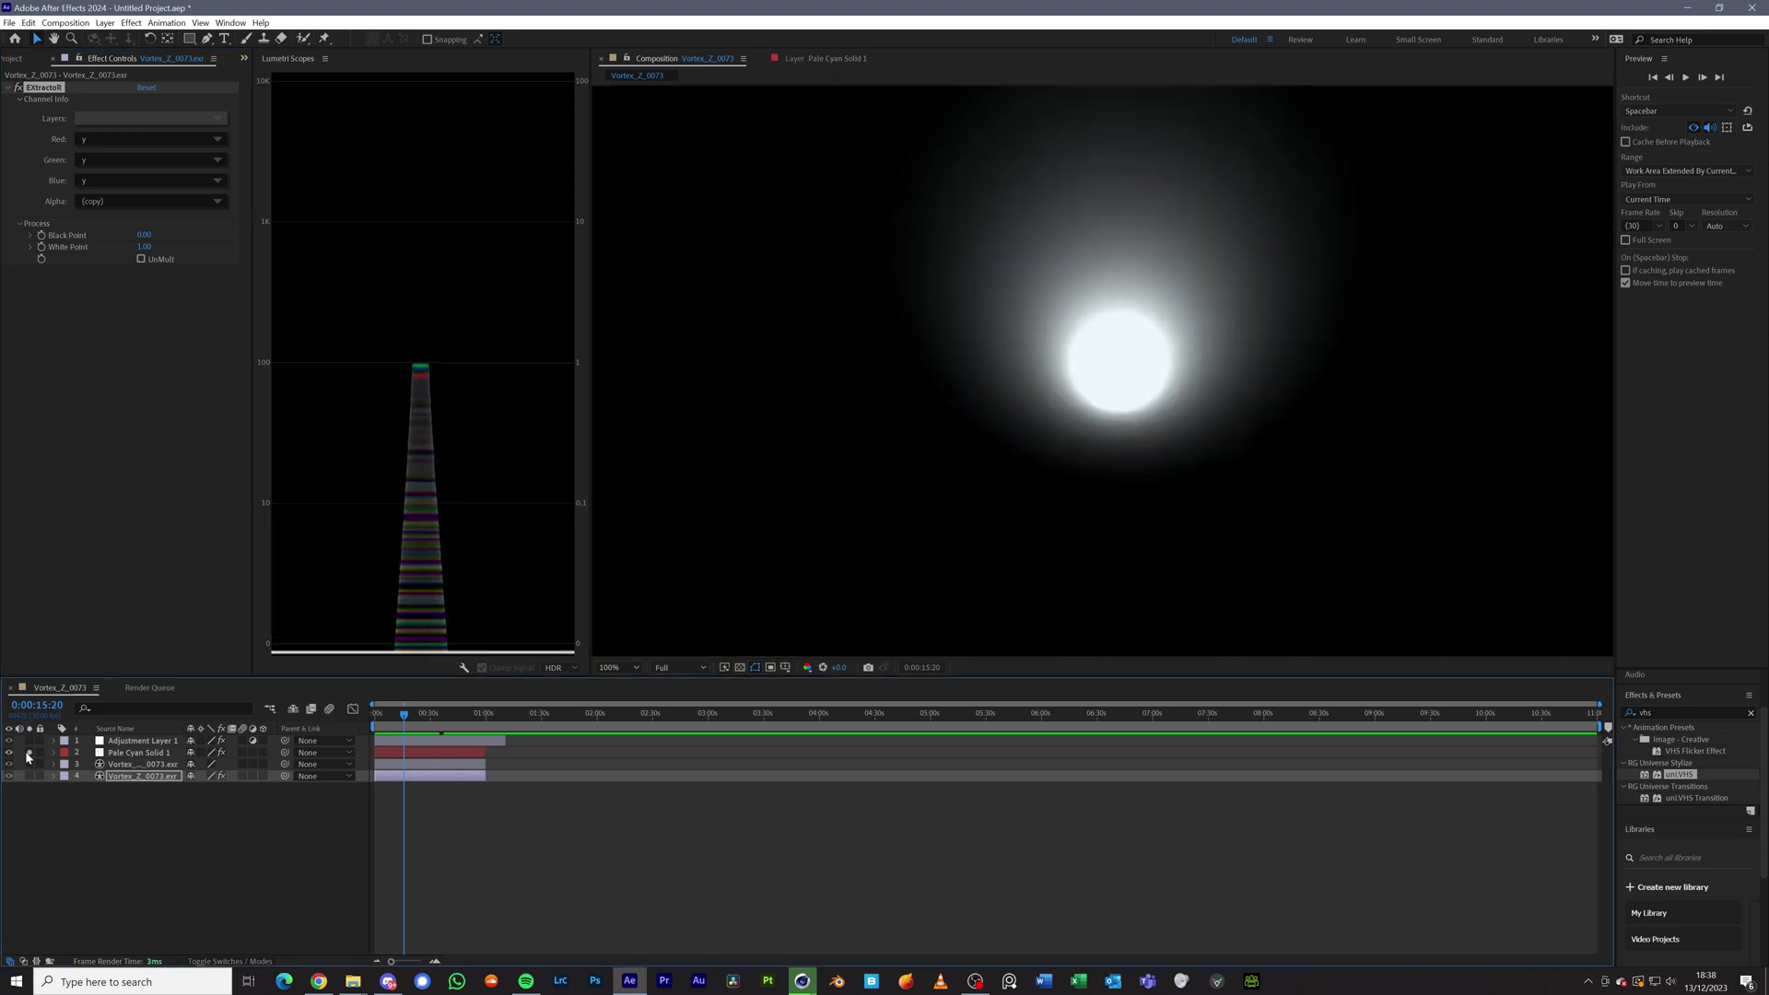
click(29, 752)
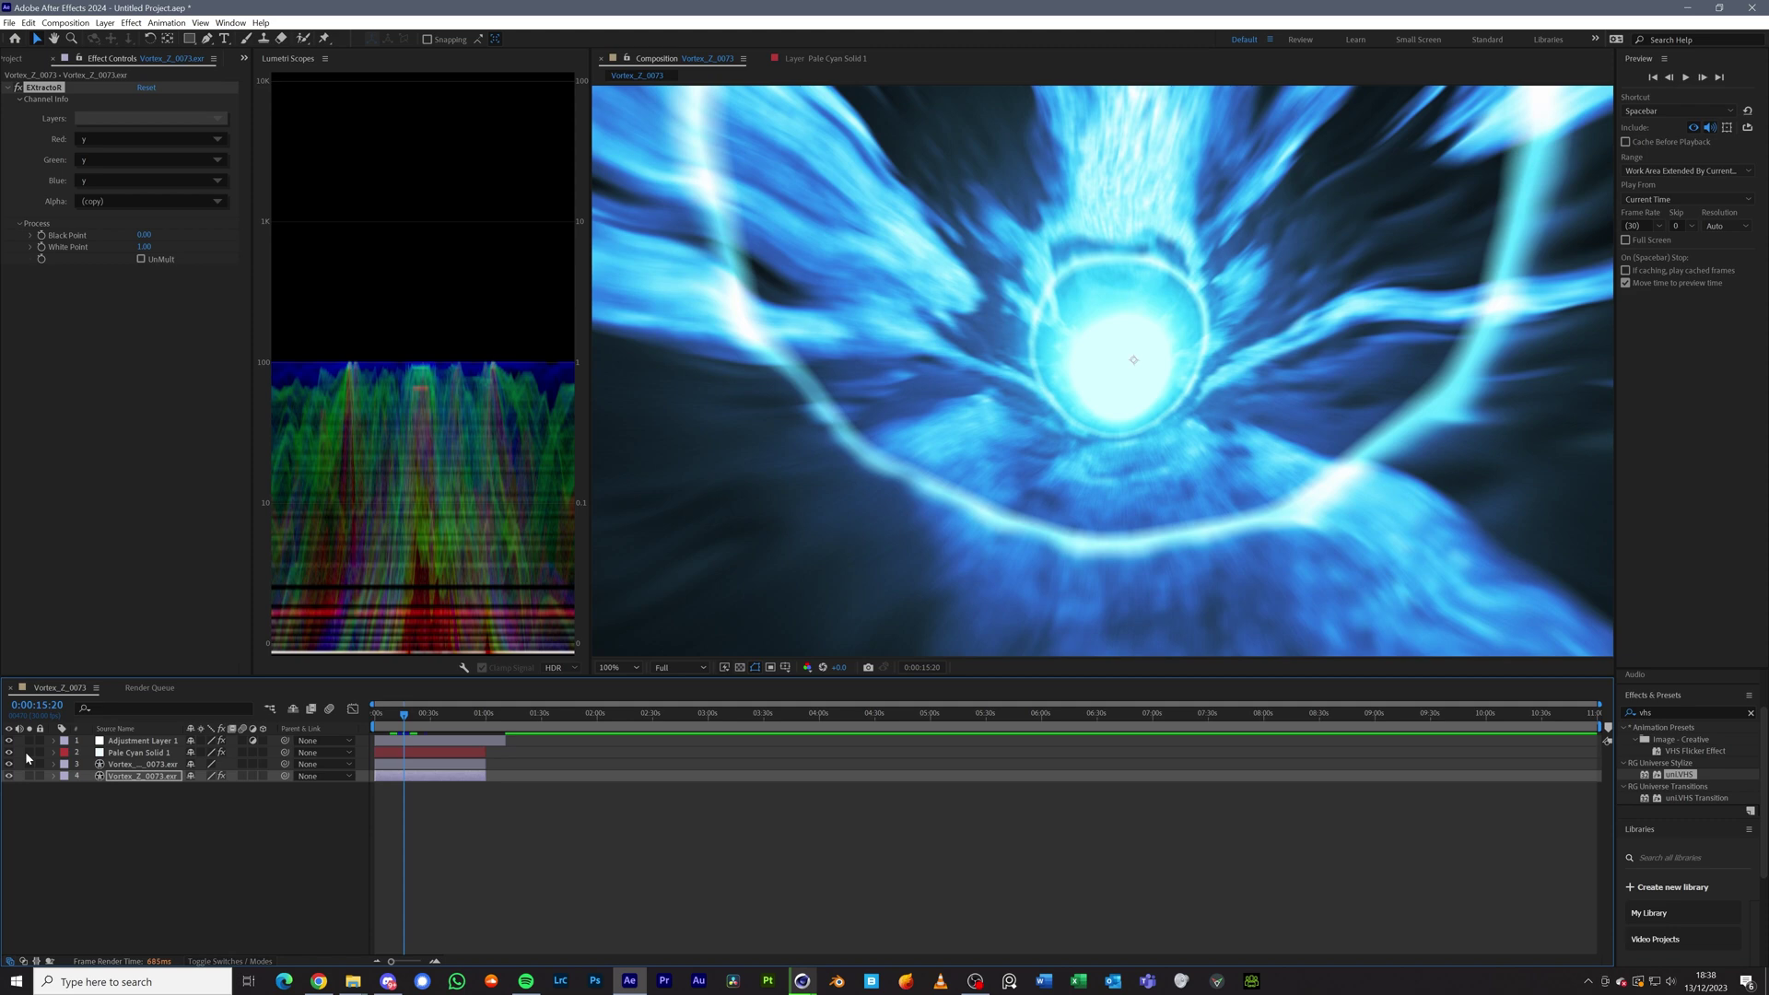
click(28, 752)
- Try other Gradient Wipe completion and 87% softness, then revert to 38% and 43%
click(113, 752)
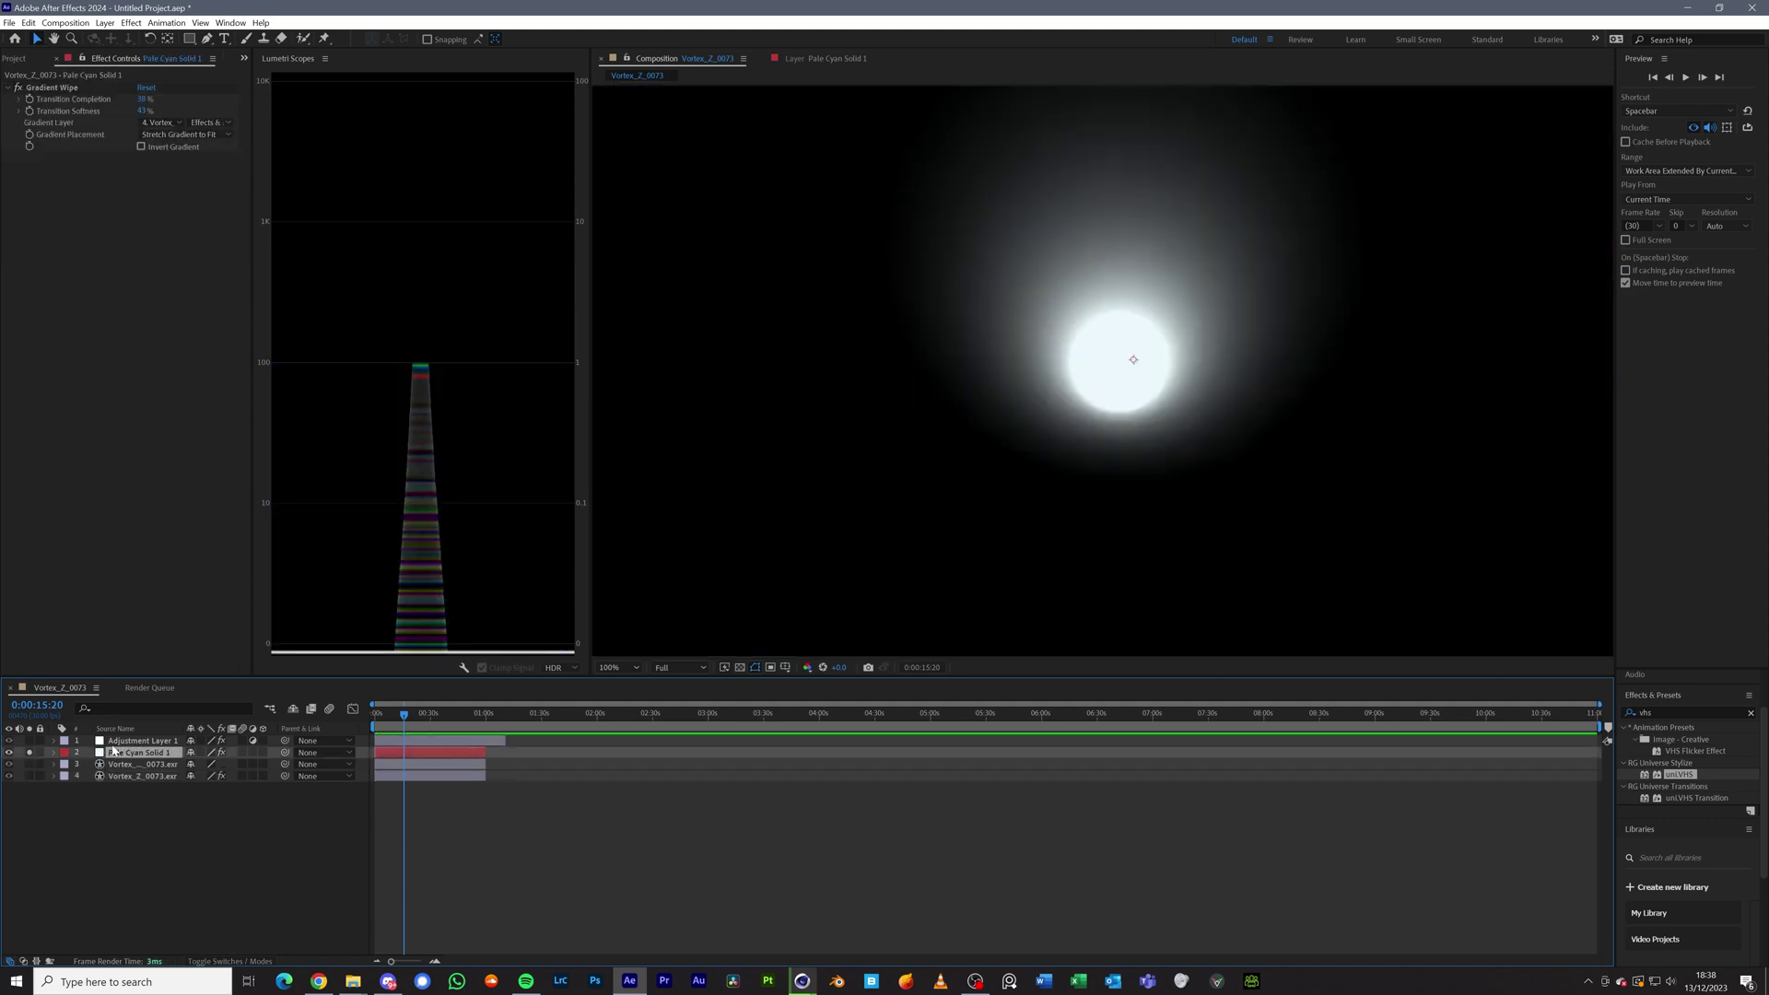
click(46, 88)
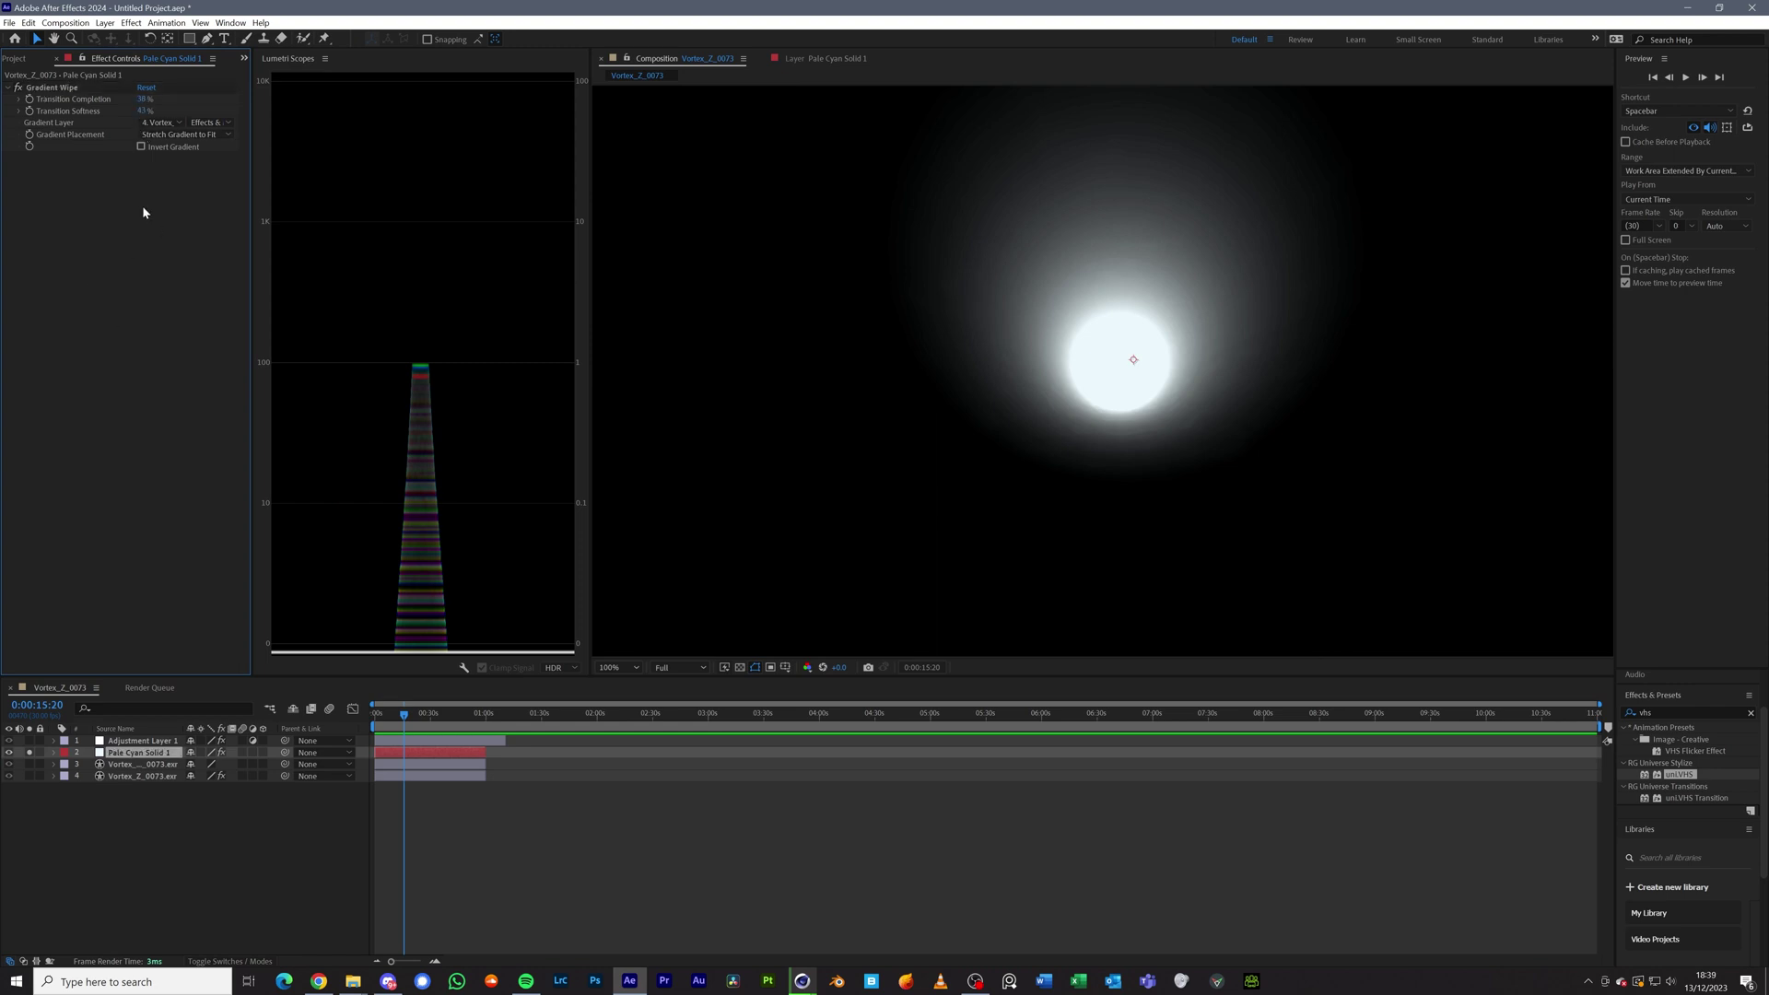
drag(145, 98, 168, 98)
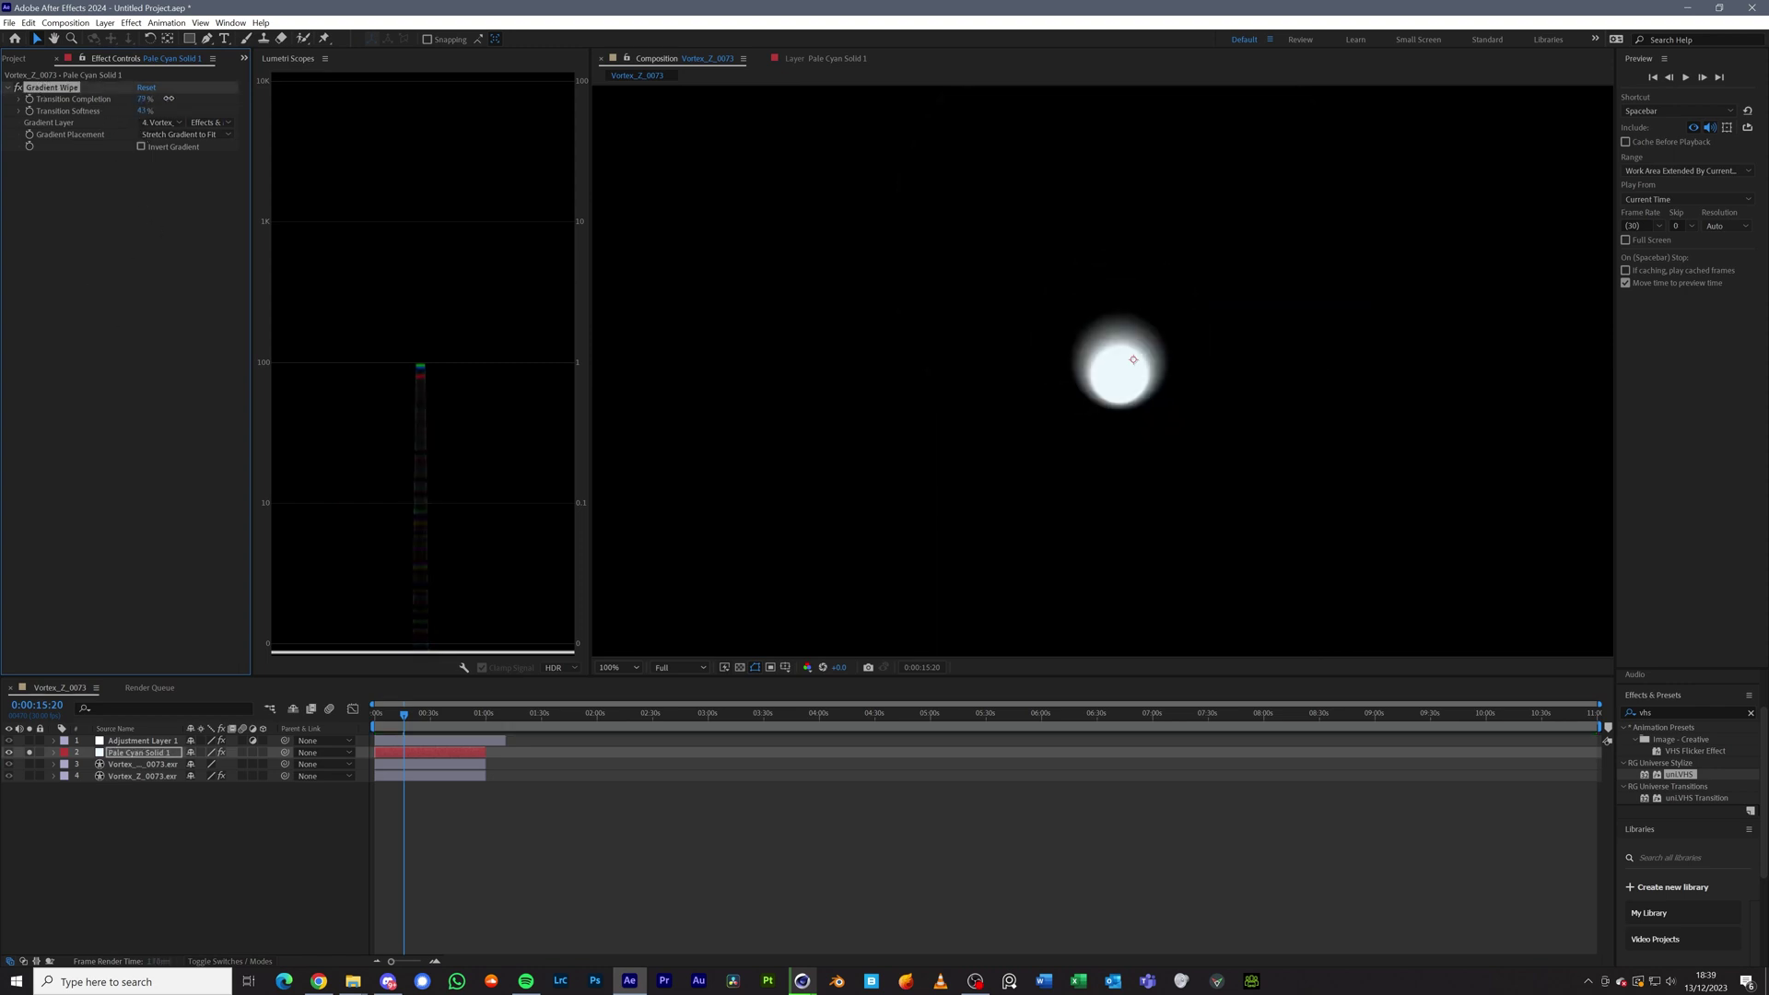
key(ctrl+z)
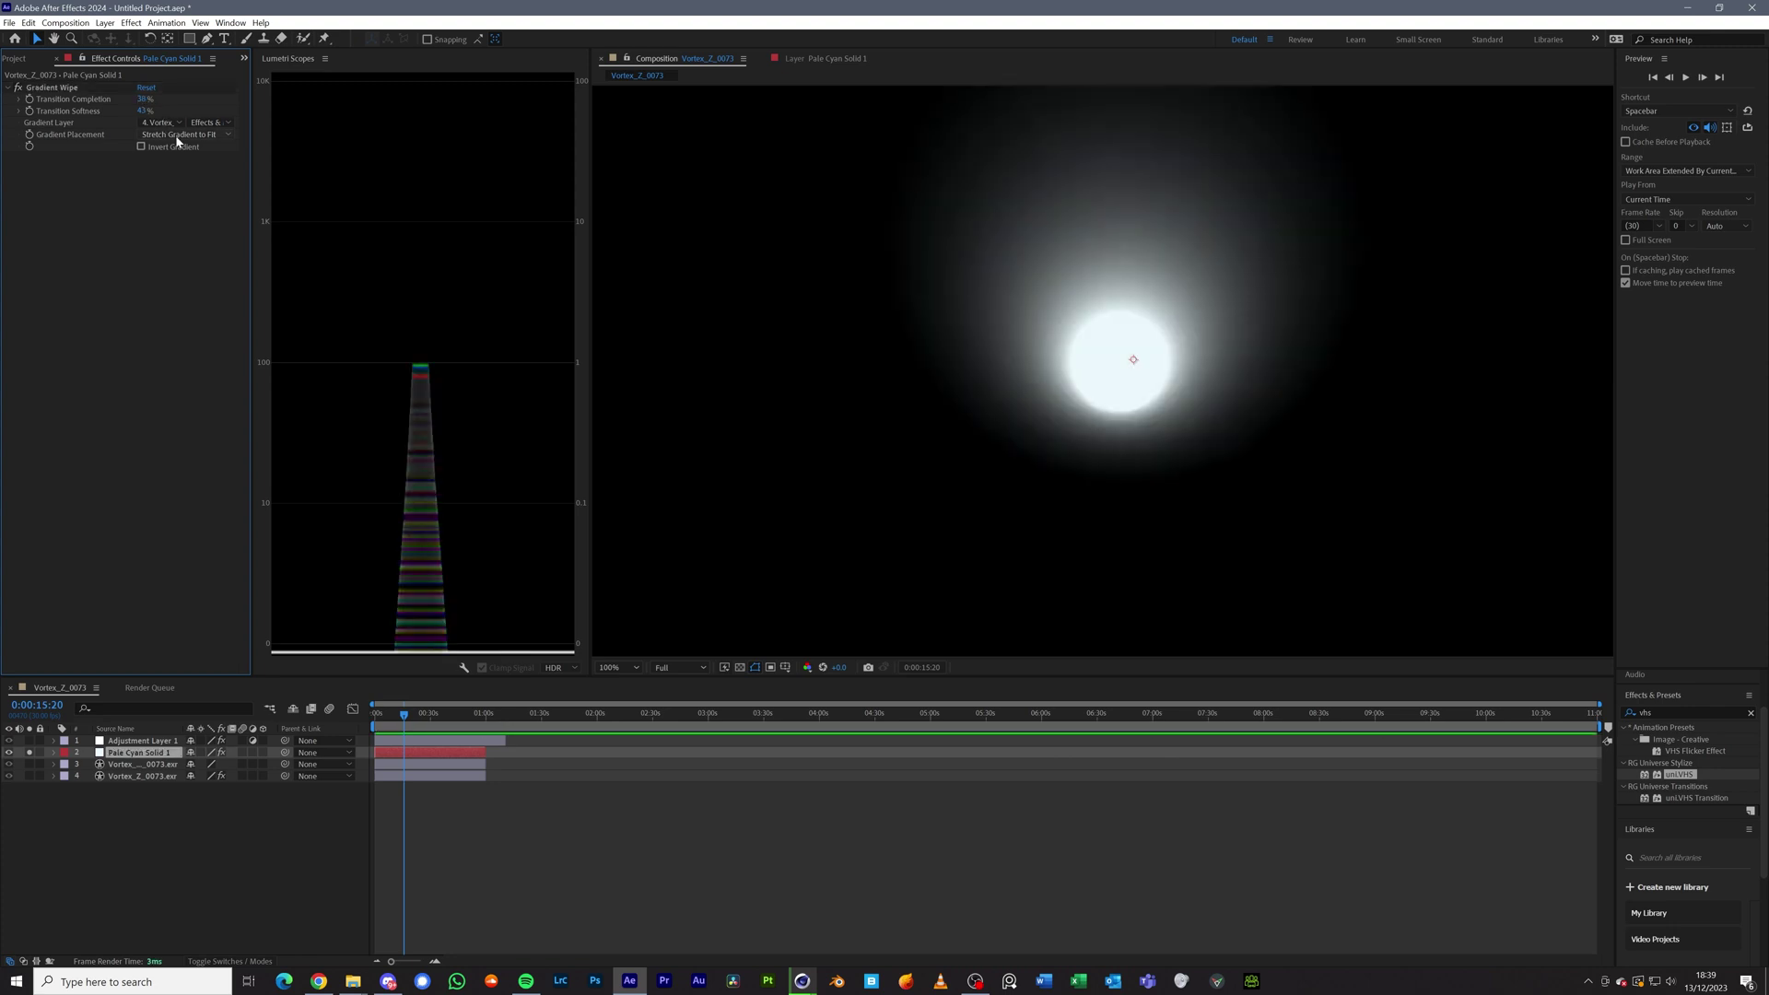
click(142, 110)
text(87)
key(Return)
key(ctrl+z)
- Keep Vortex_Z_0073.exr as the Gradient Wipe's gradient layer
click(145, 124)
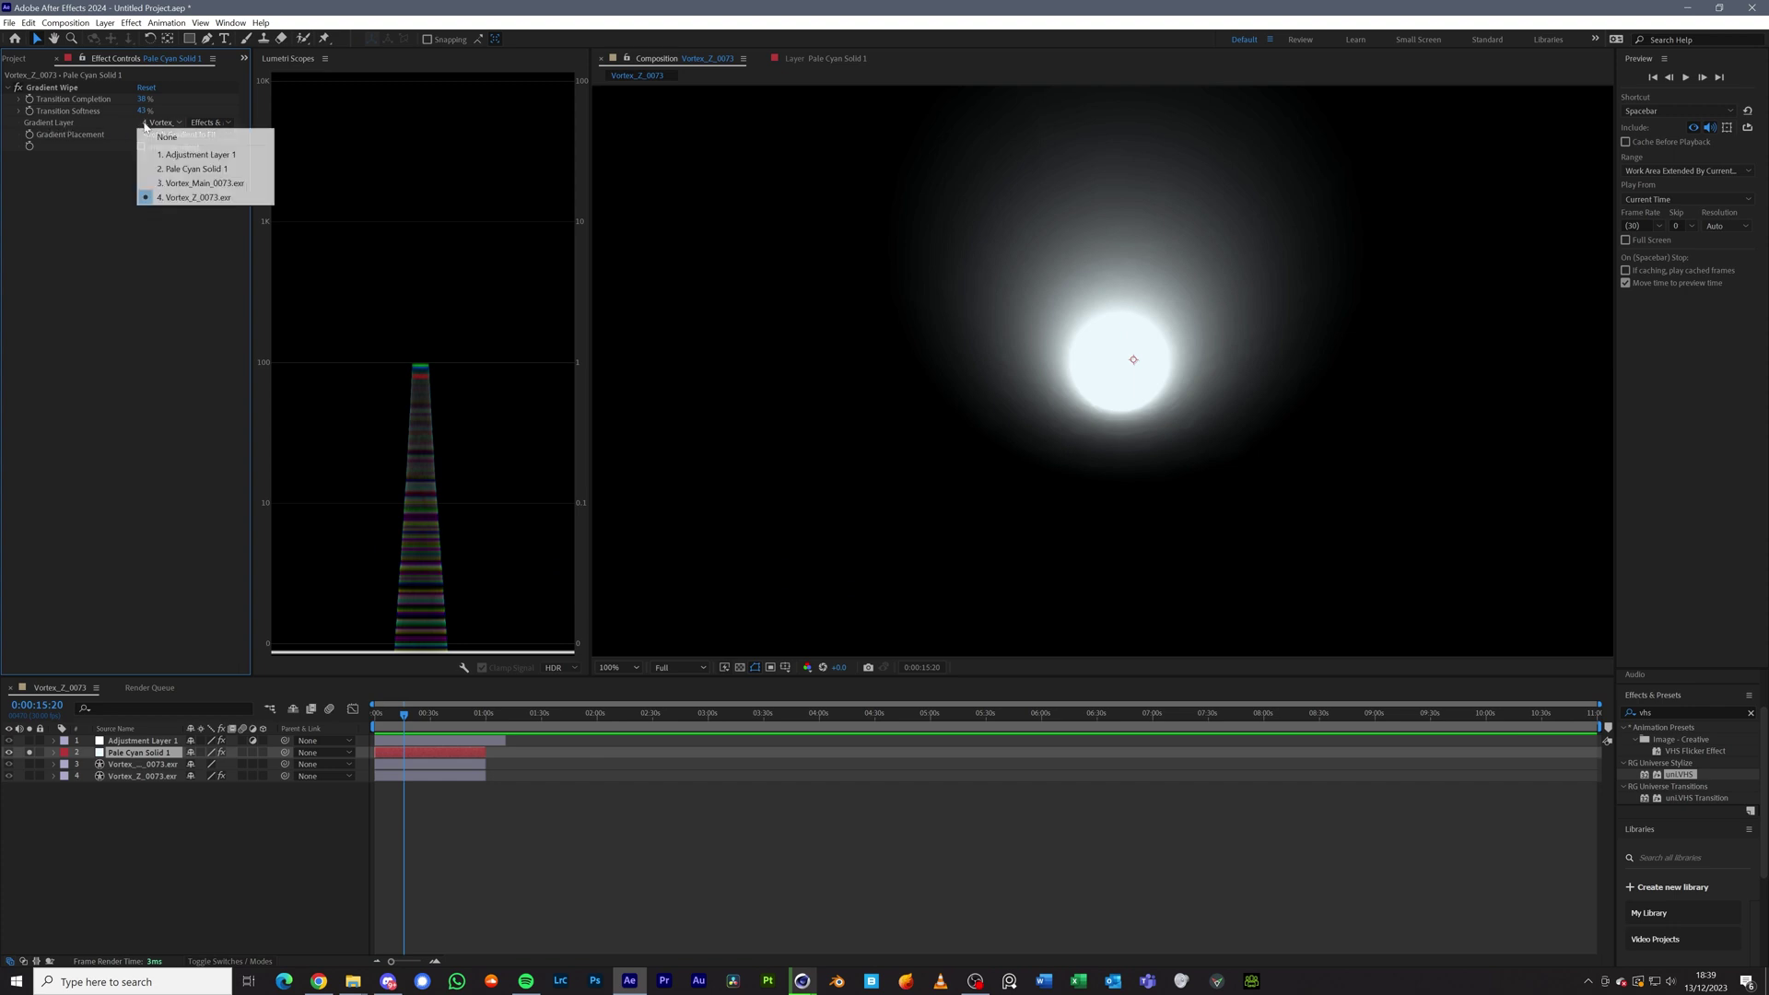
click(204, 198)
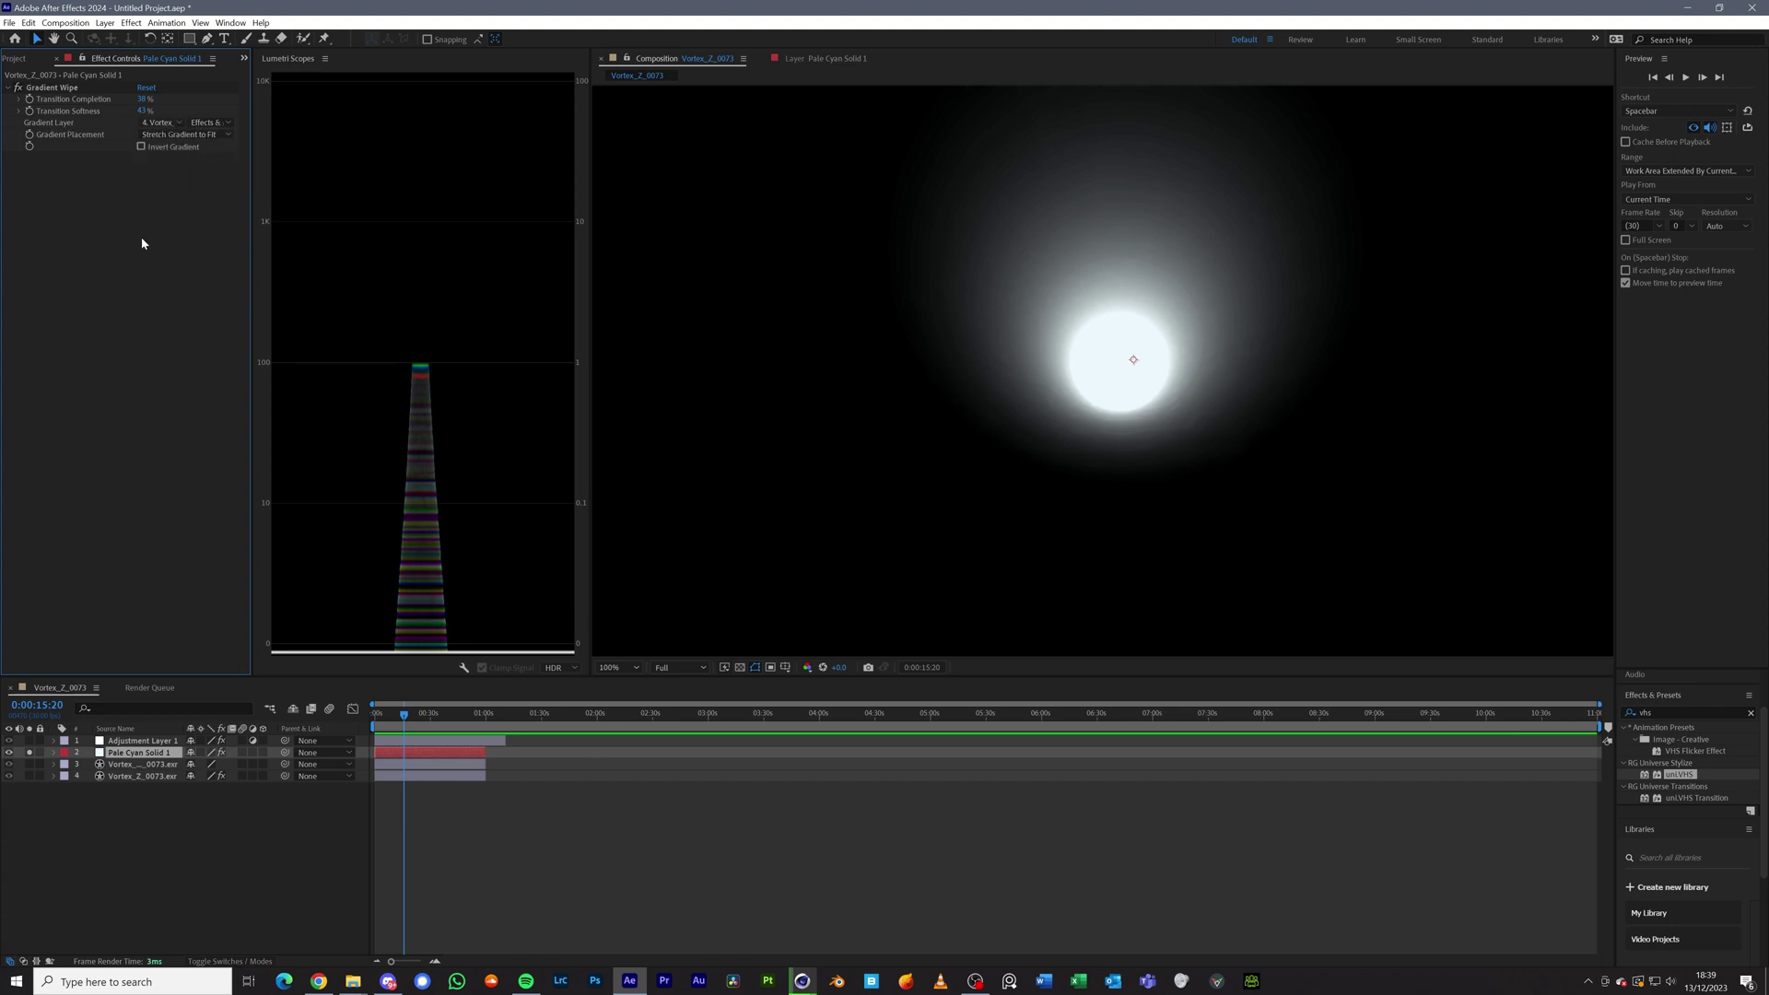
click(196, 127)
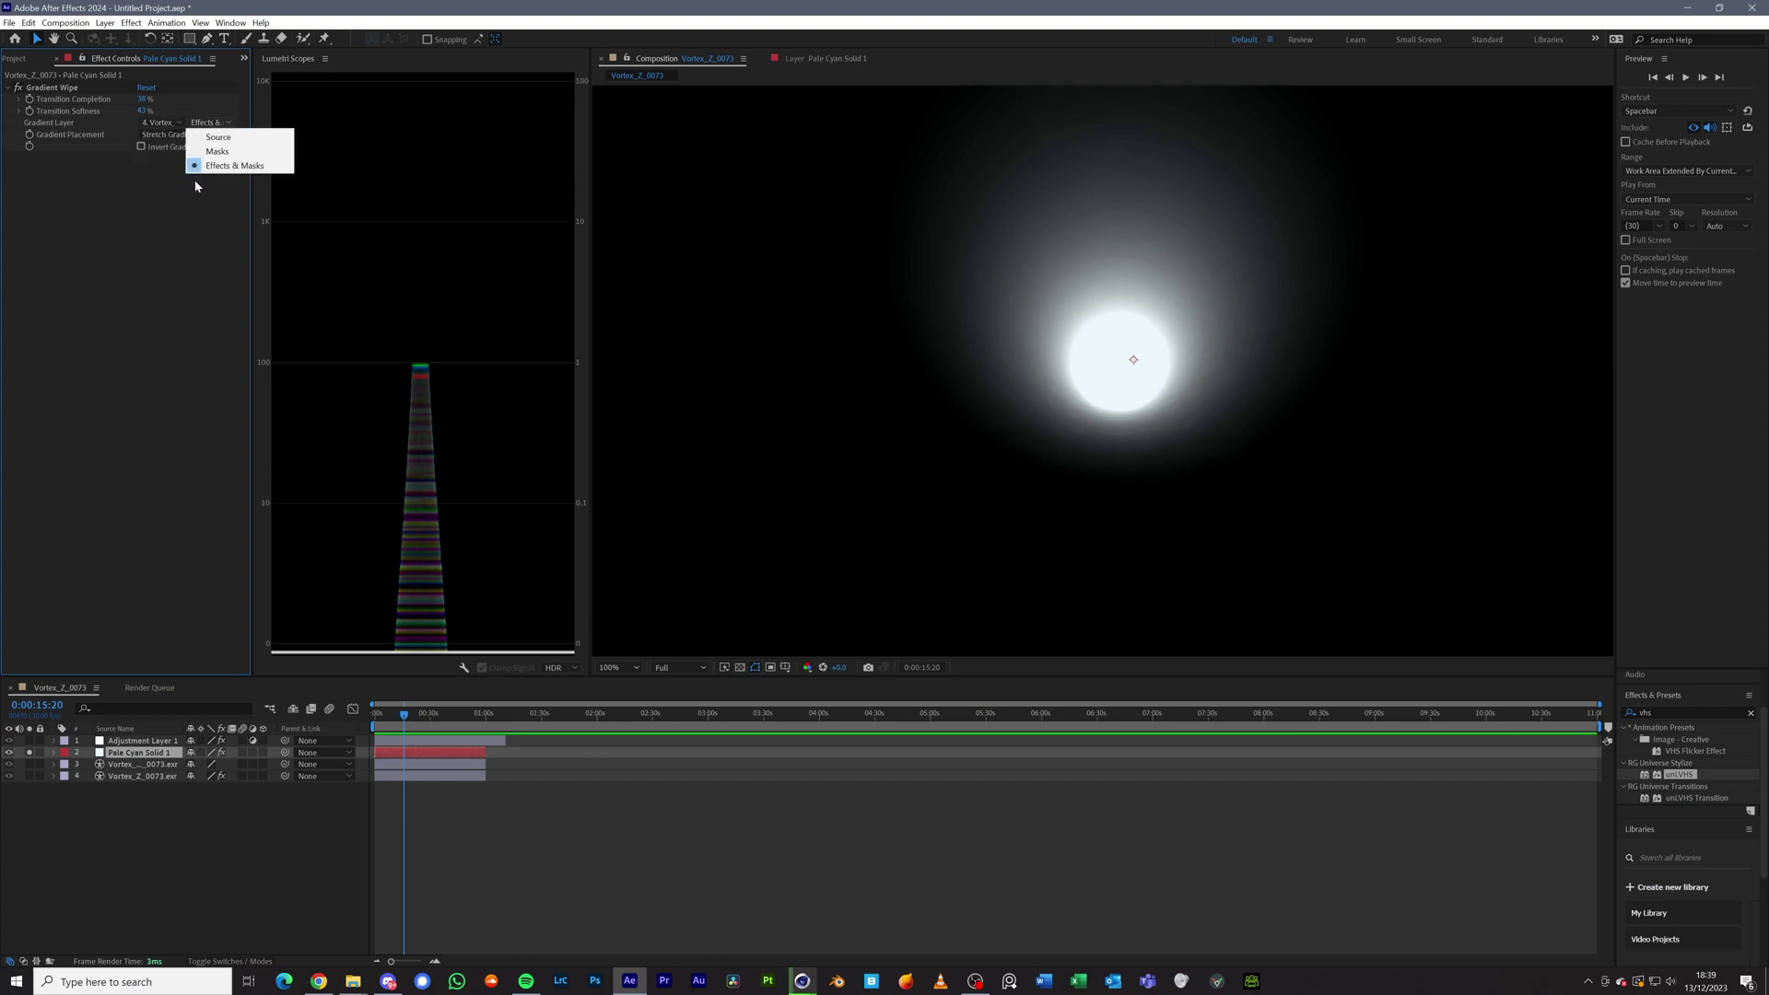
click(152, 269)
- Unsolo the glow layer so the vortex tunnel shows beneath the ring
click(8, 741)
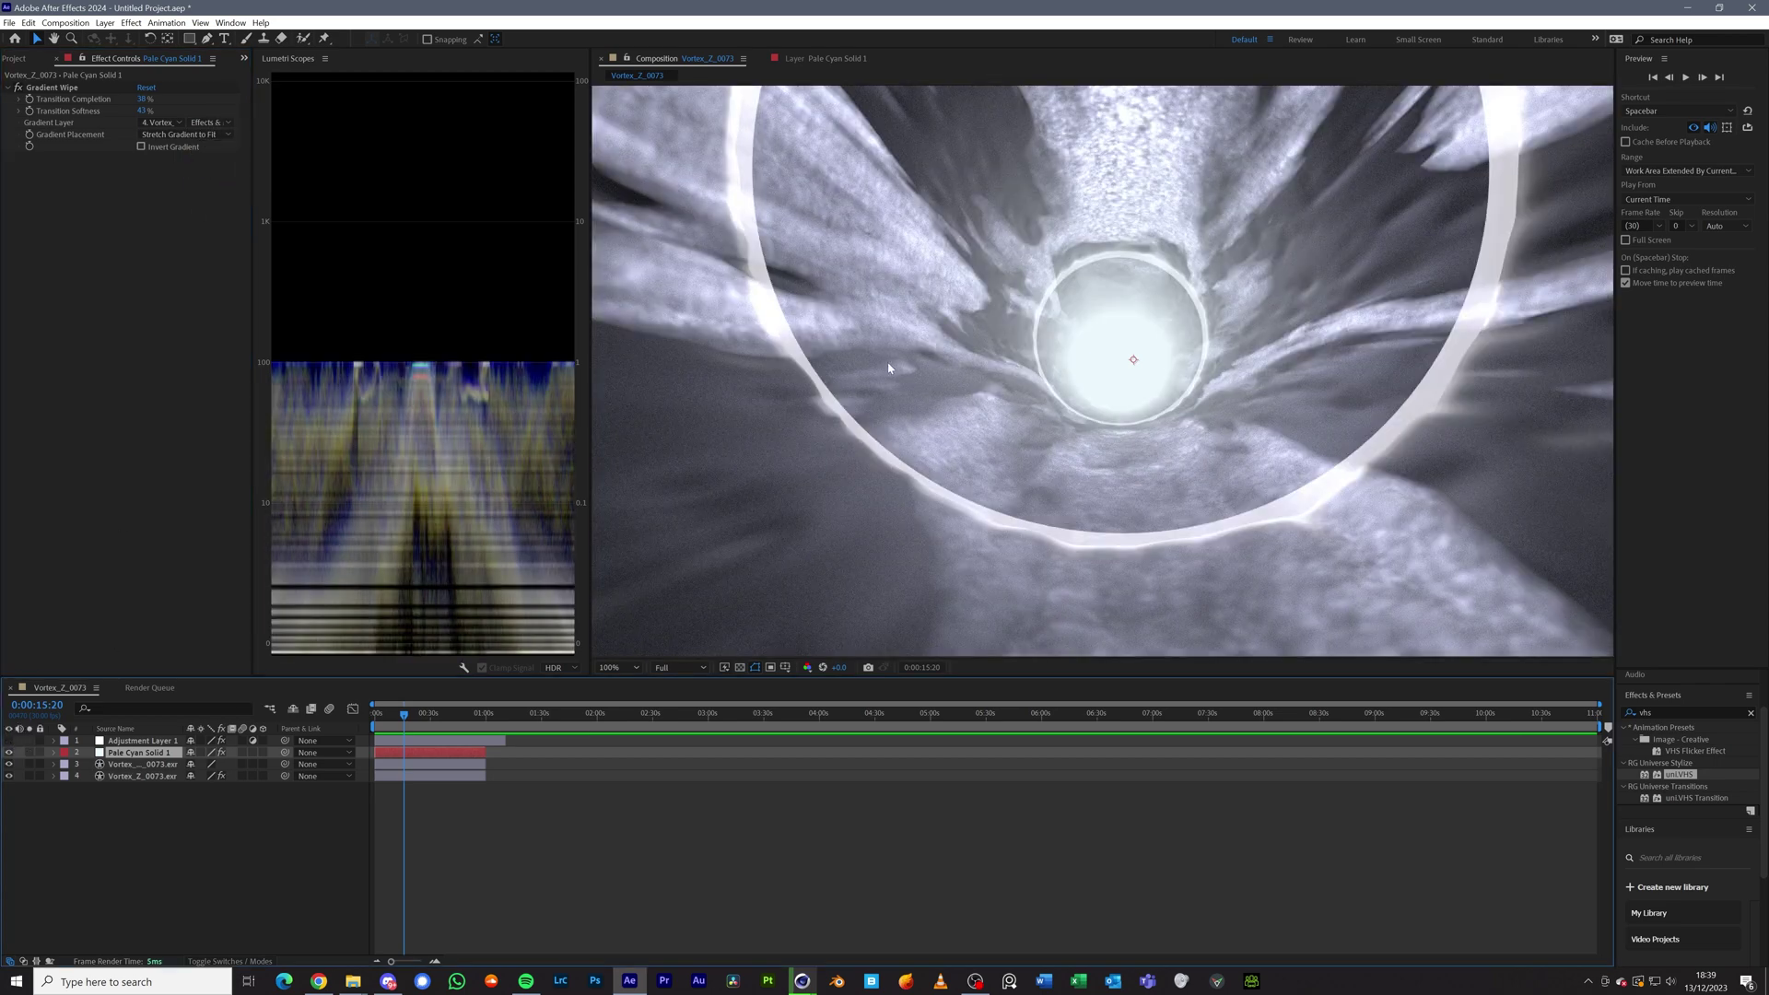
scroll(889, 368, down, 4)
scroll(1013, 396, up, 3)
scroll(1185, 432, down, 1)
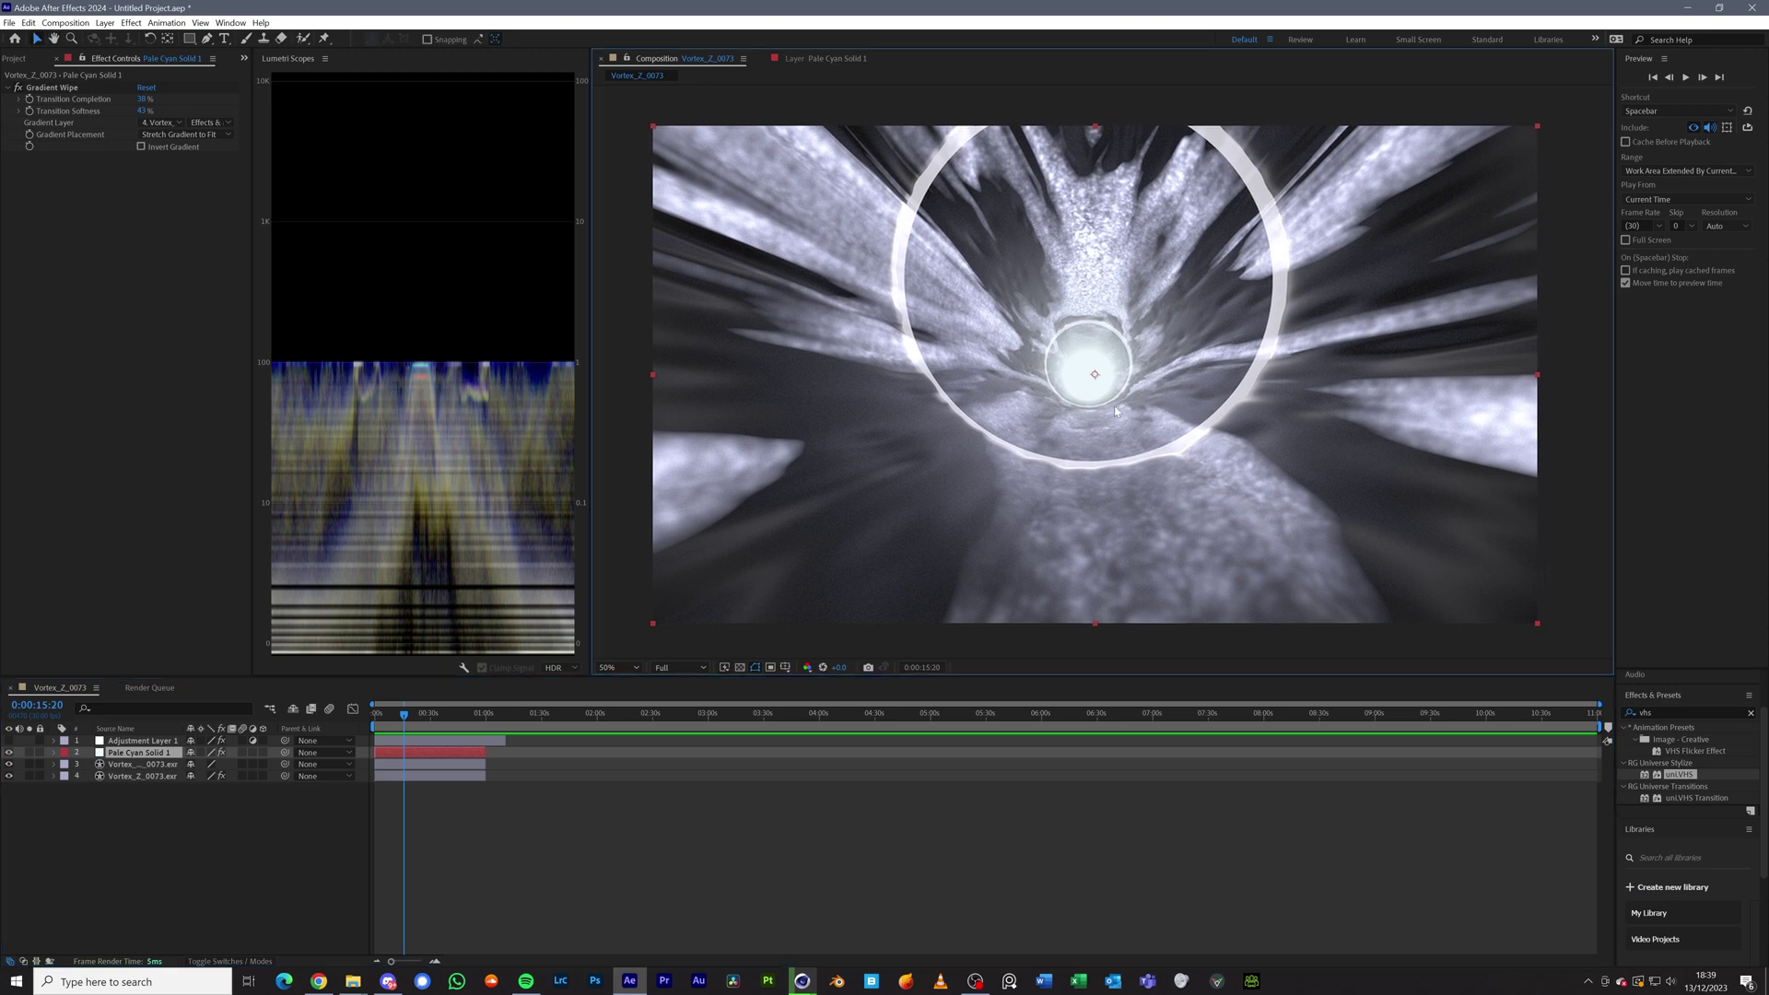
click(139, 127)
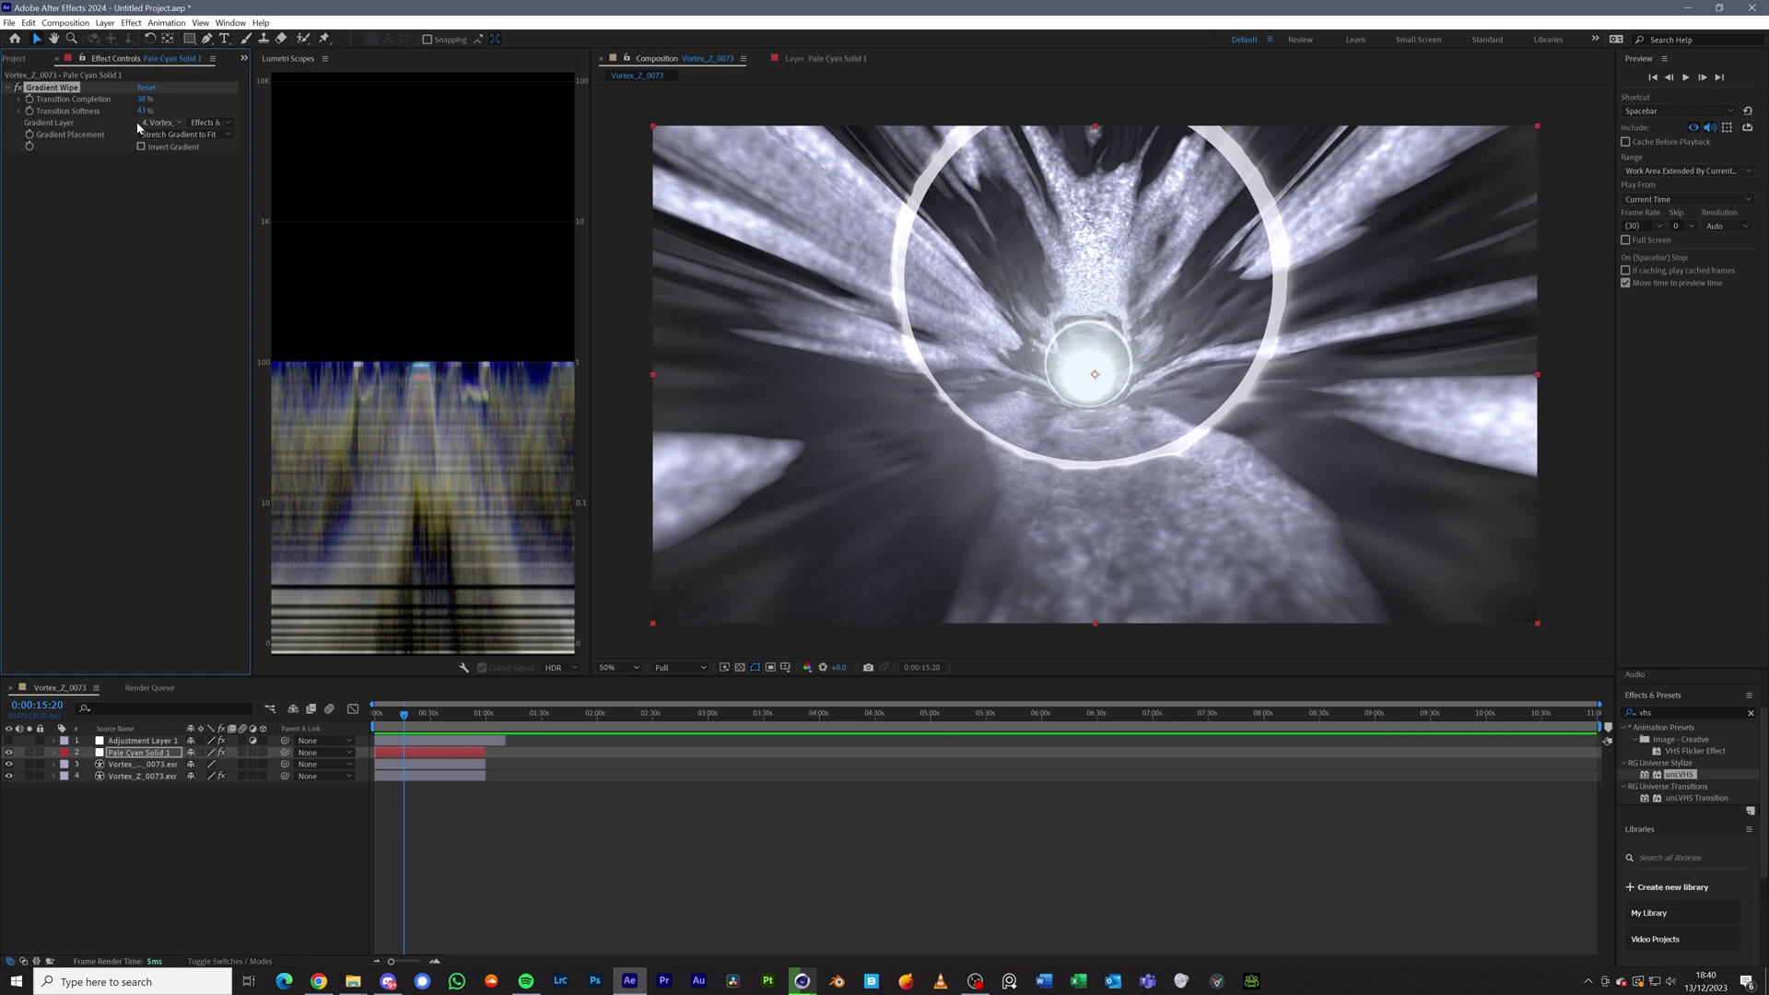
- Disable Adjustment Layer 1's Turbulent Displace, Radial Blur and VC Color Vibrance effects
click(140, 741)
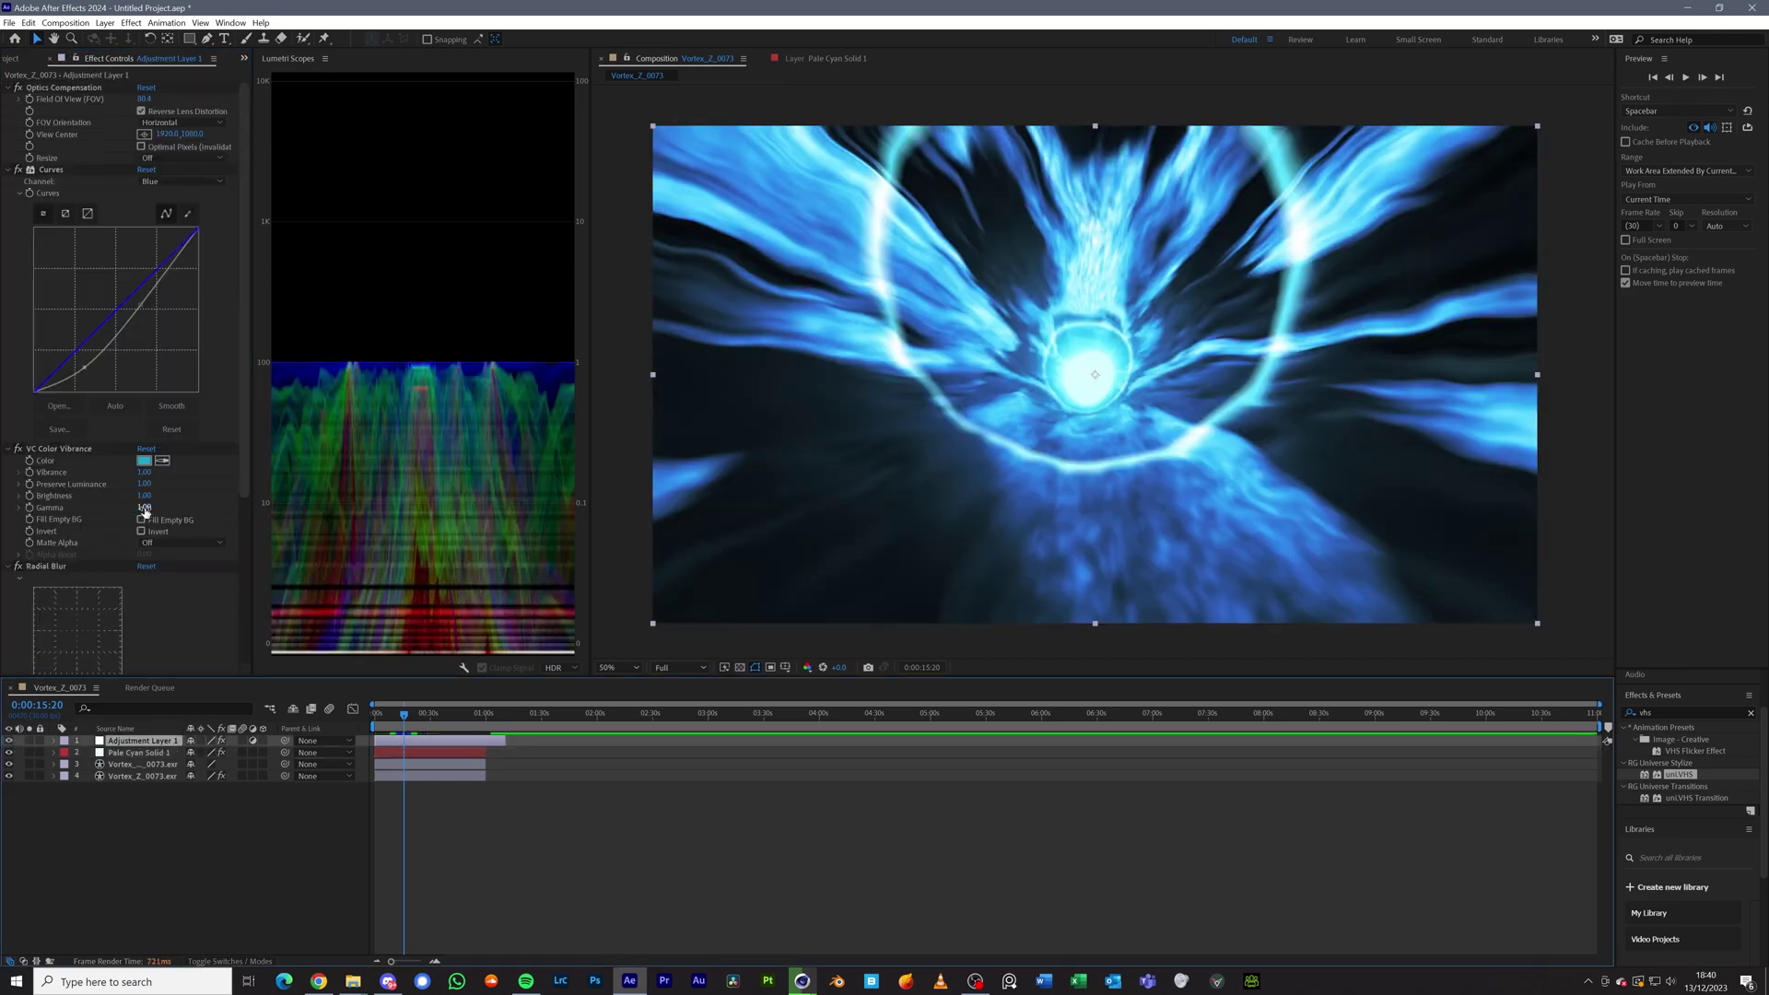
scroll(144, 509, down, 5)
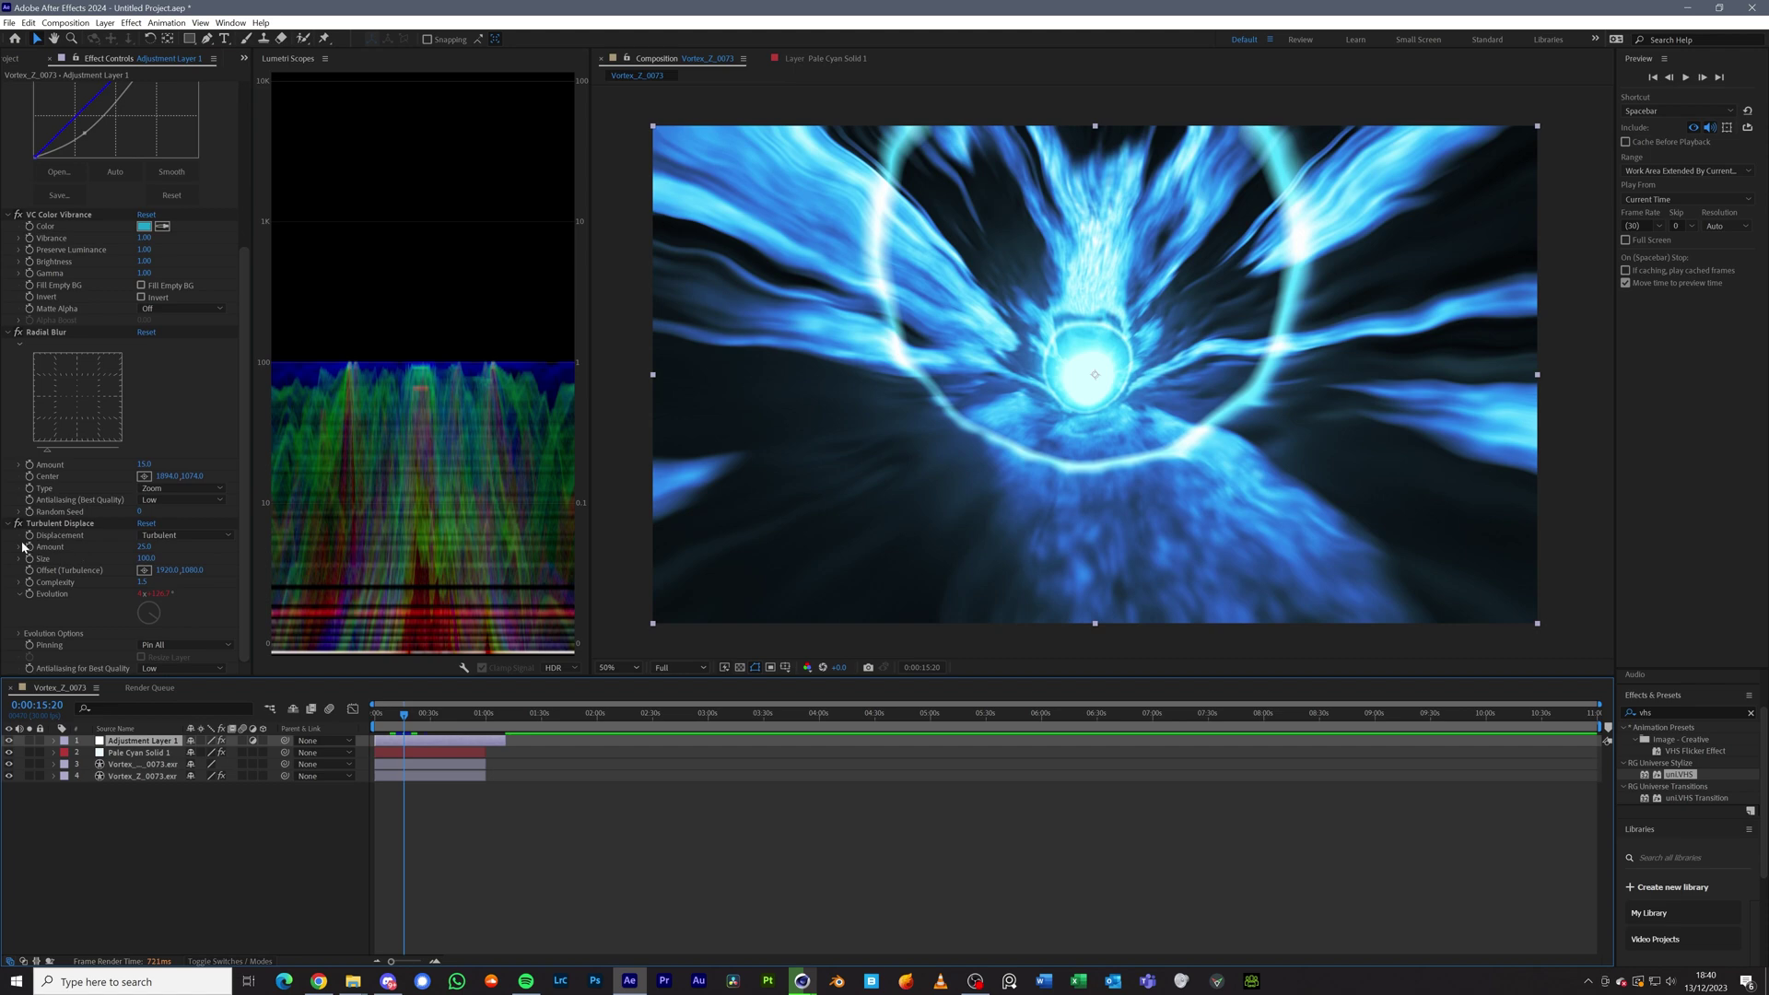
click(19, 524)
click(19, 331)
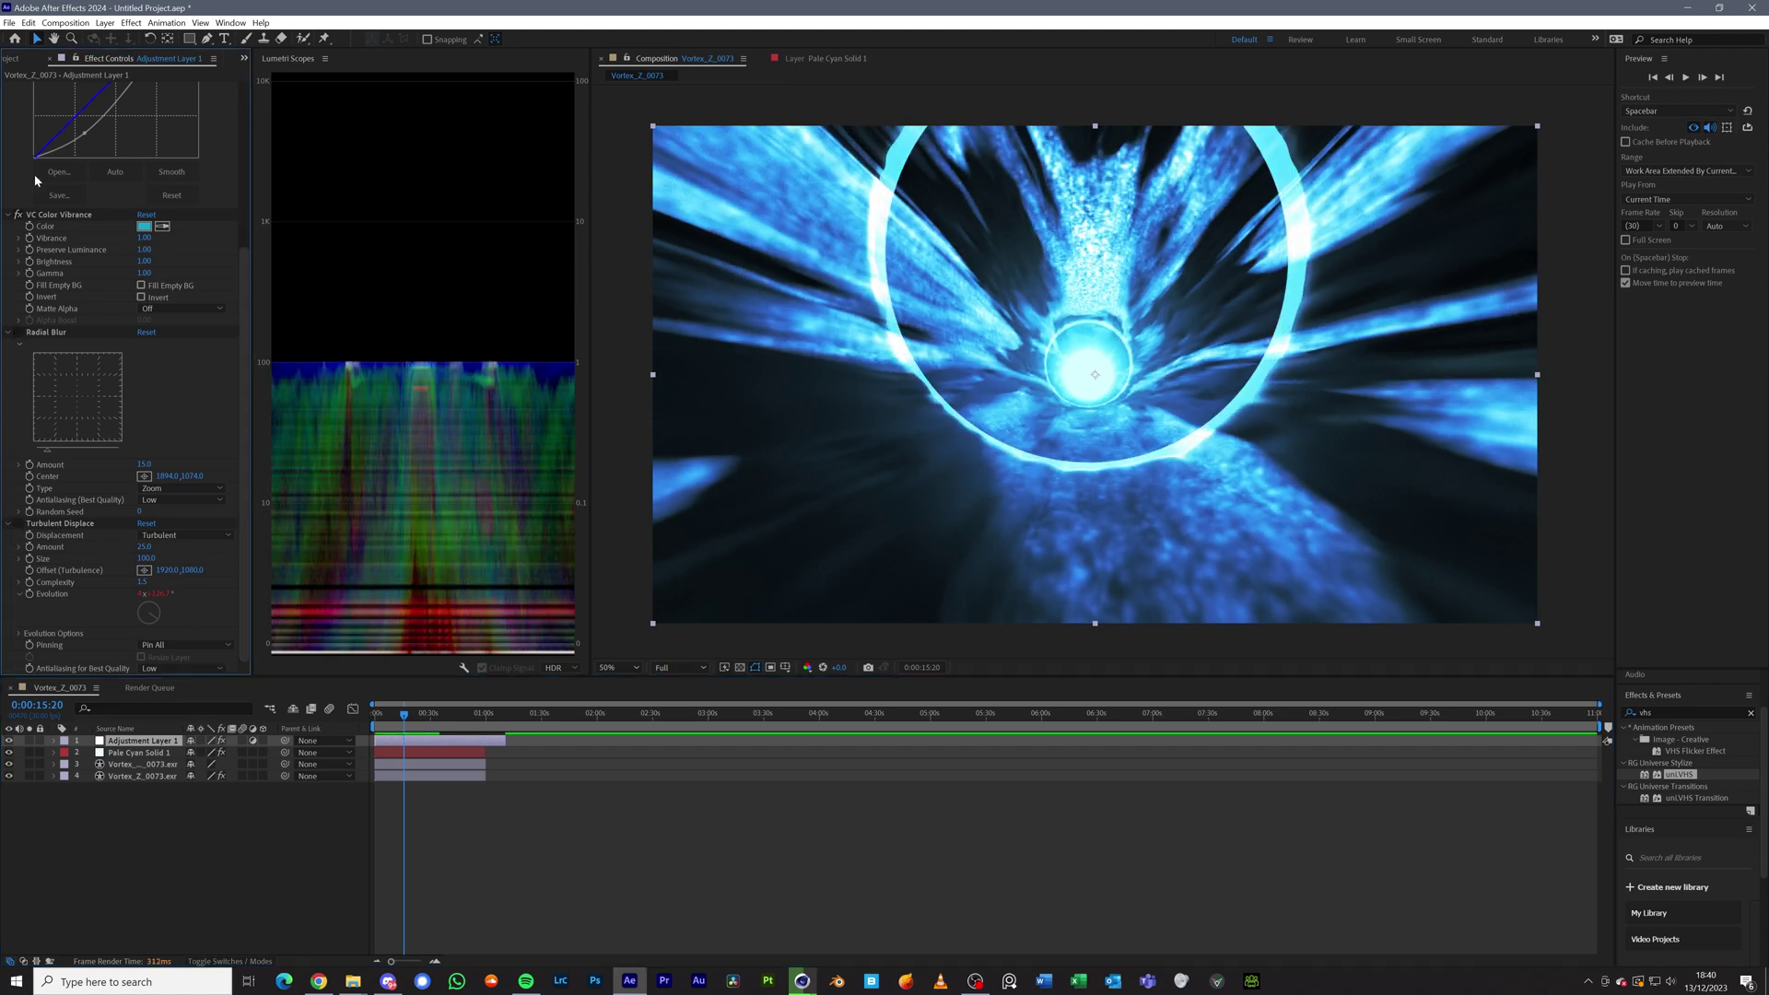
click(19, 214)
scroll(20, 165, up, 5)
- Keep Optics Compensation on but turn off Reverse Lens Distortion
click(19, 88)
click(19, 88)
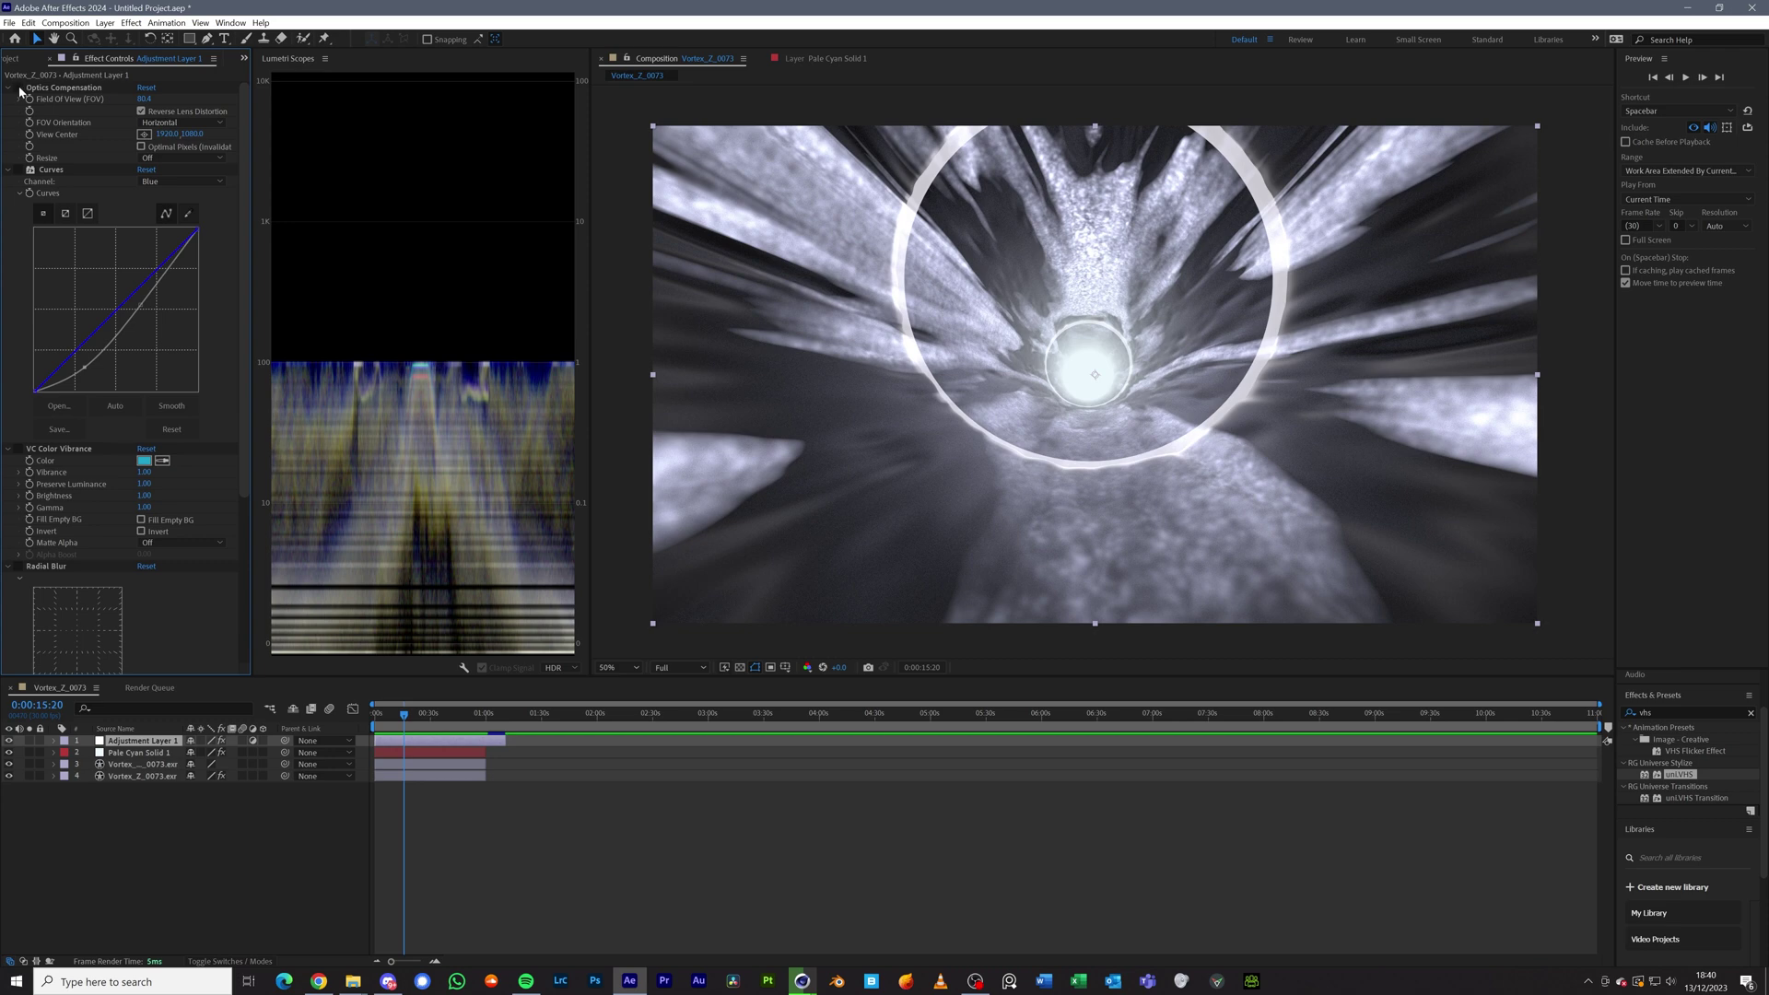
click(142, 112)
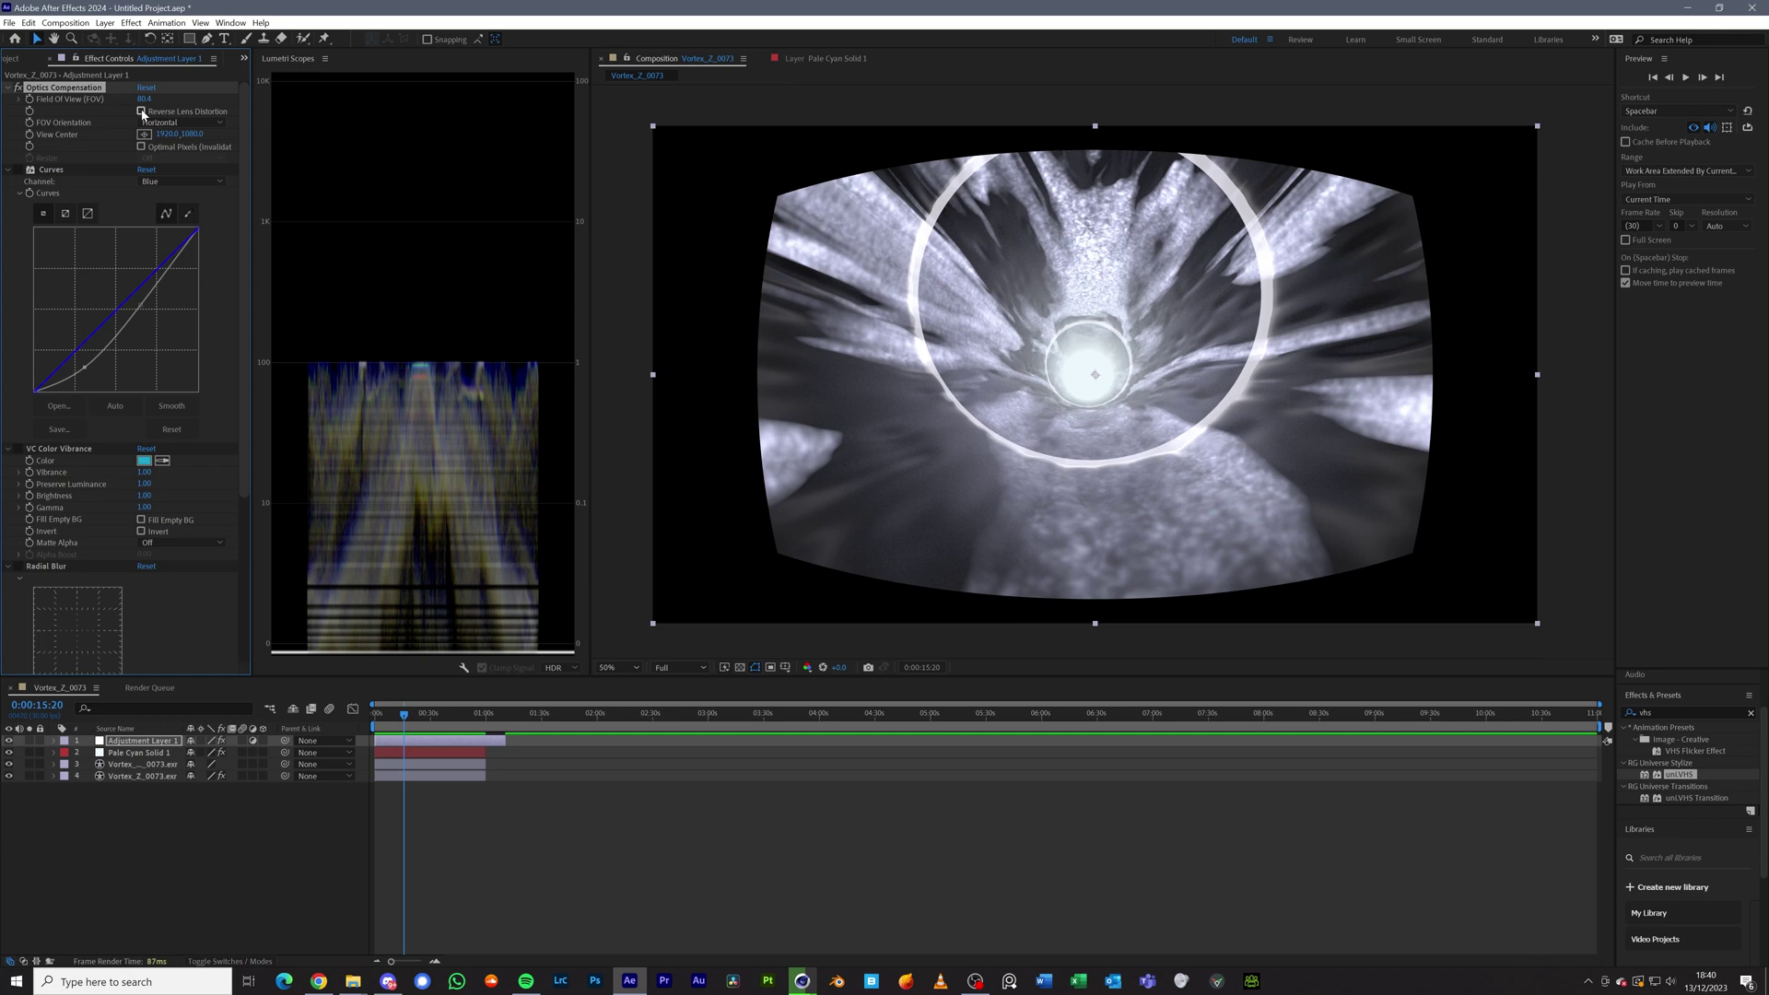
- Re-enable Reverse Lens Distortion in Optics Compensation
click(142, 111)
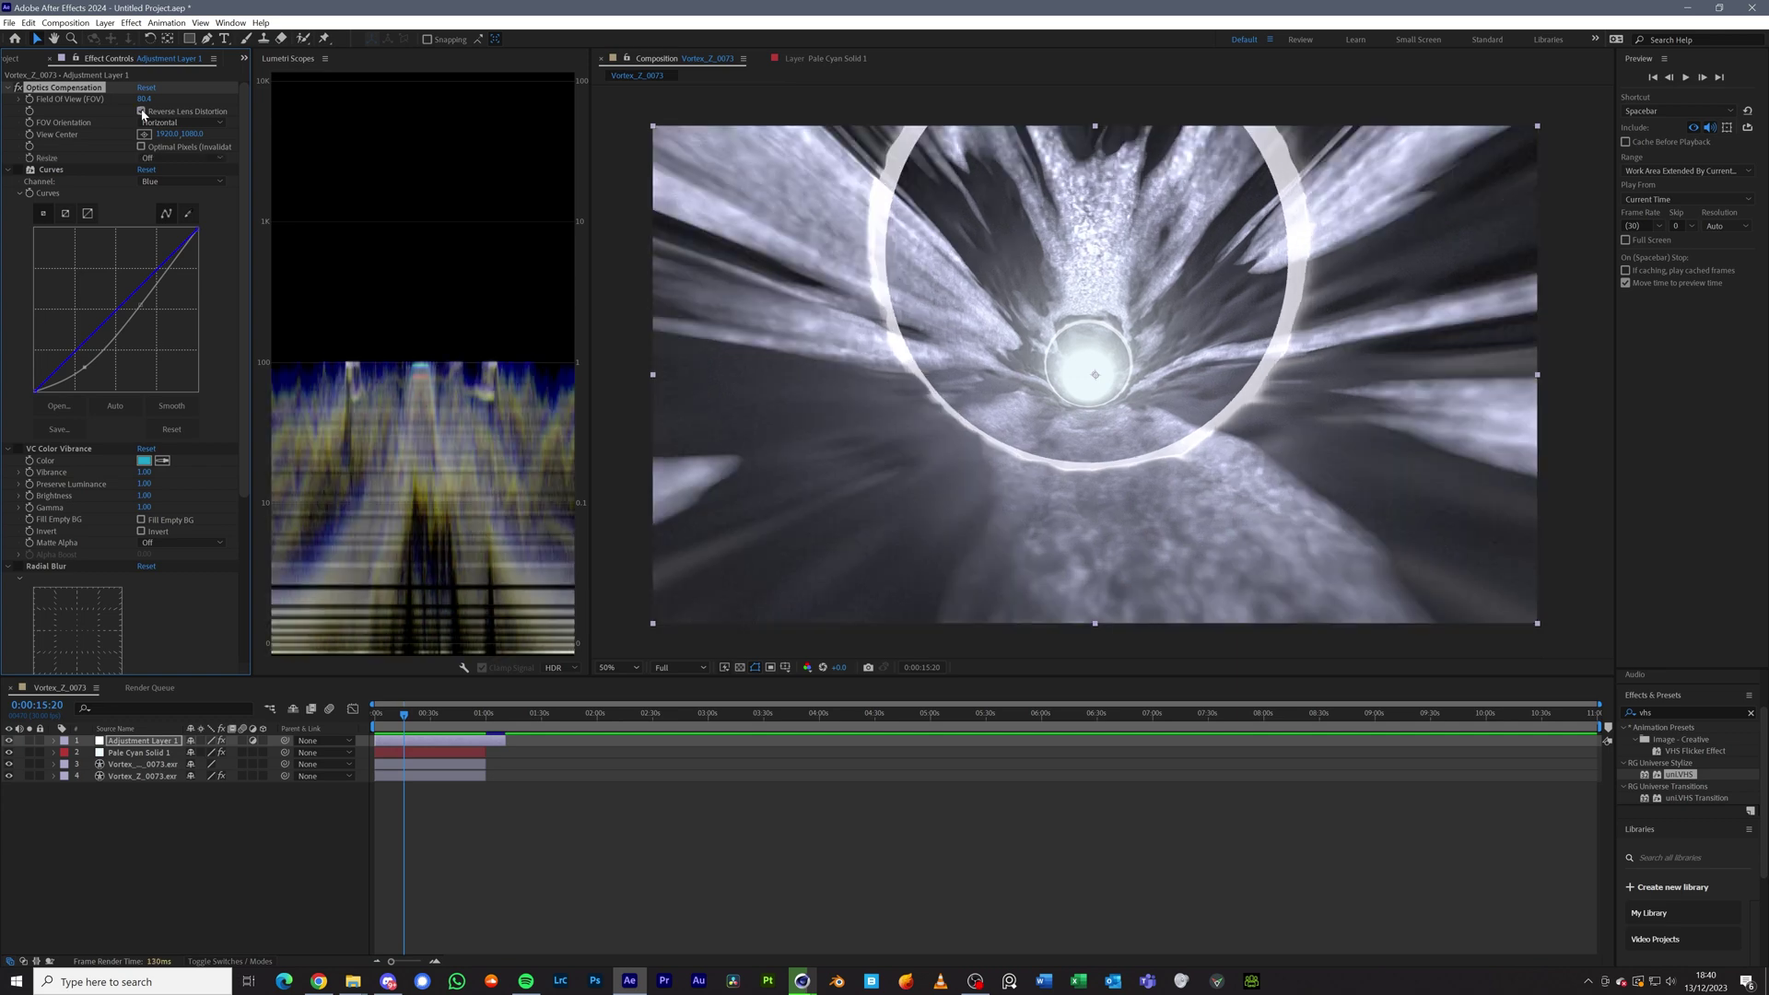
- Switch the Curves effect back on, check it at 100%, then return to 50%
click(47, 171)
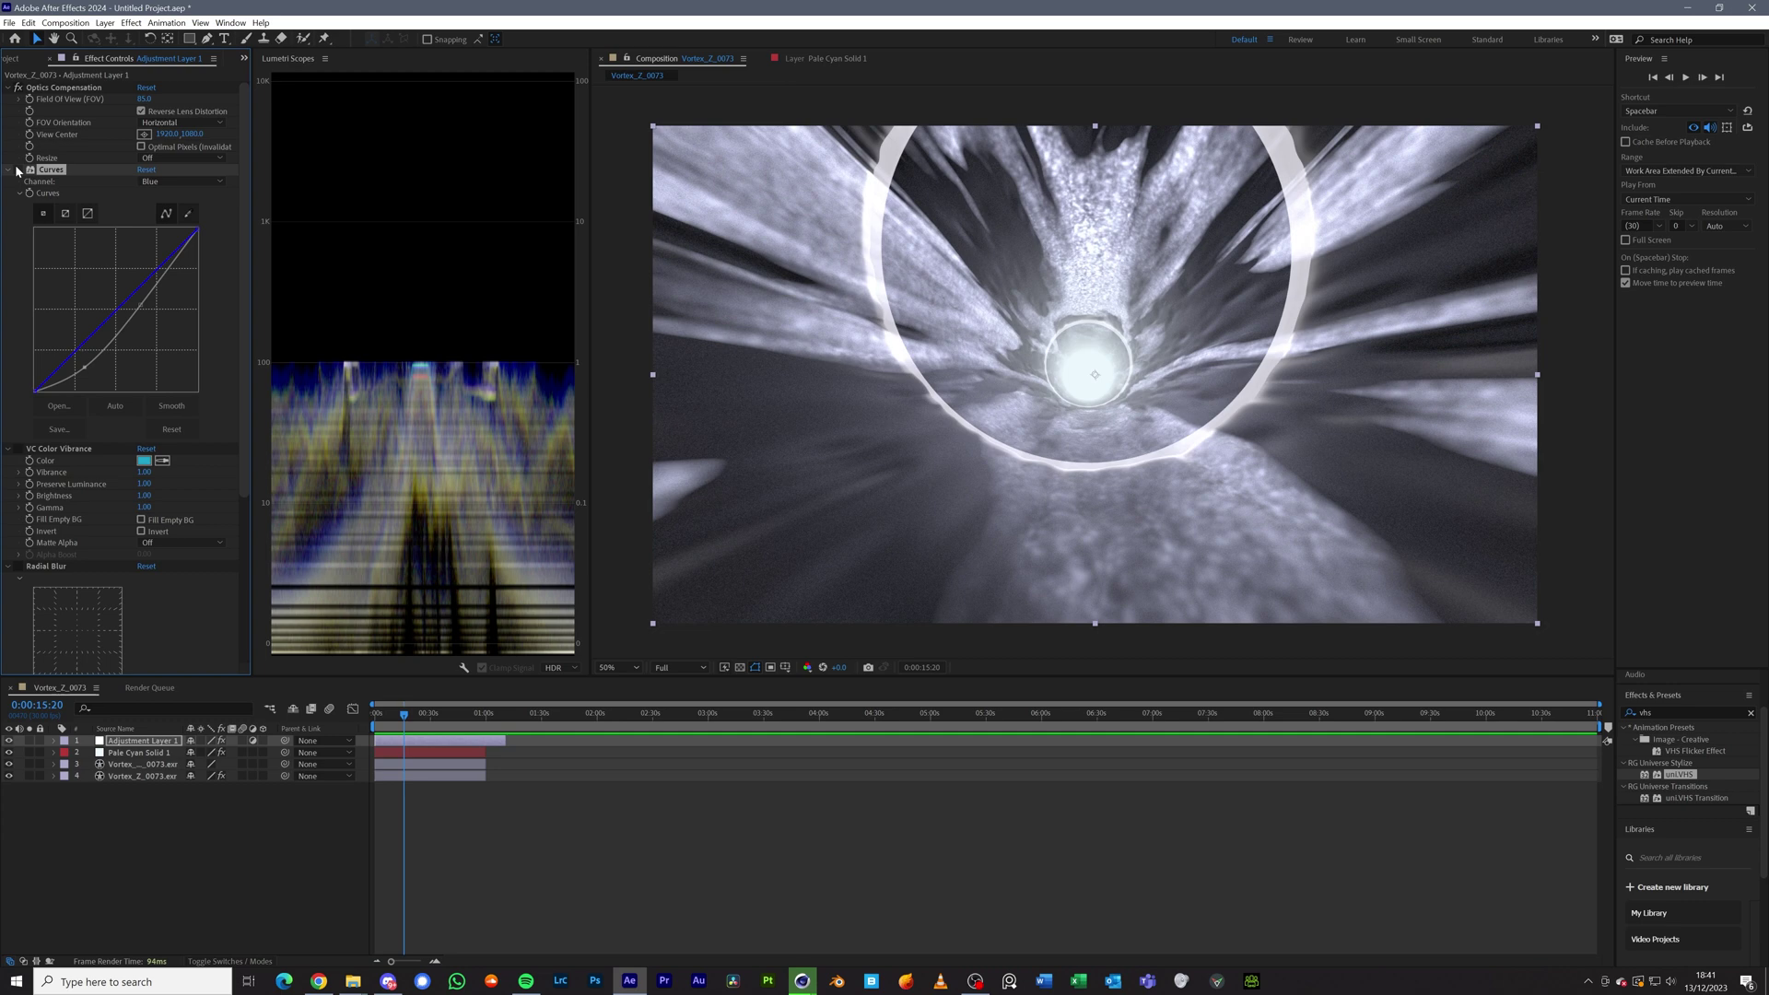
click(18, 169)
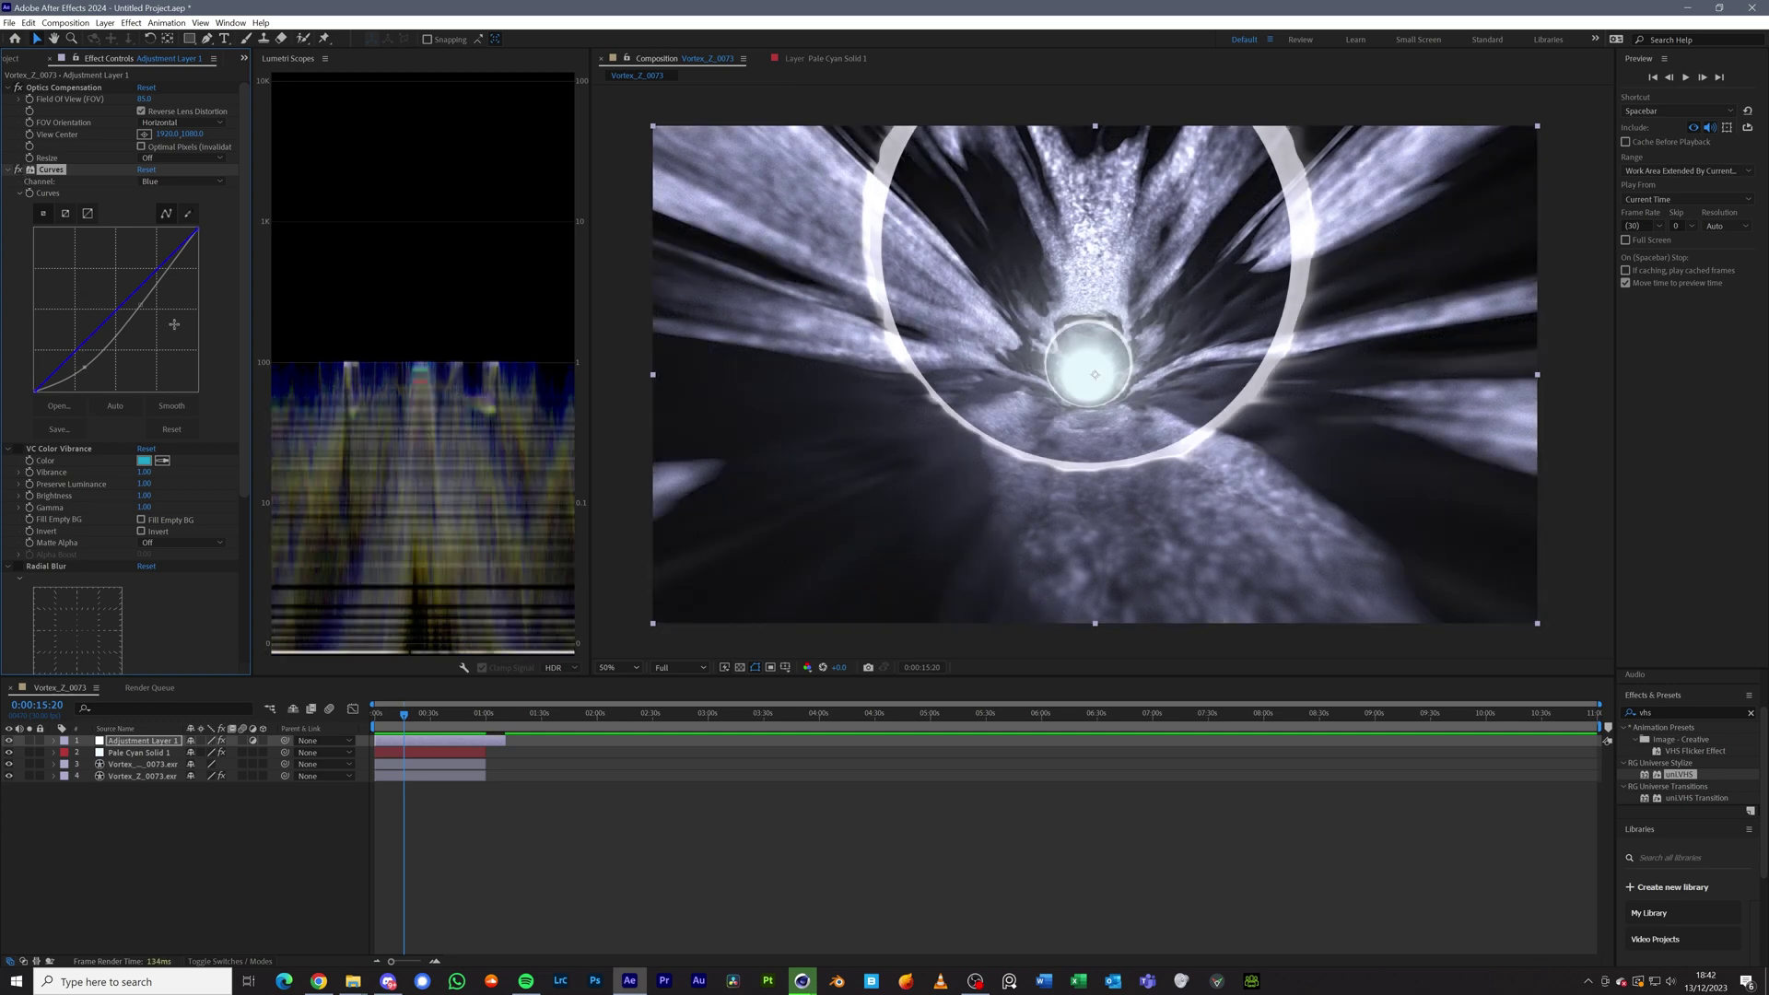
key(period)
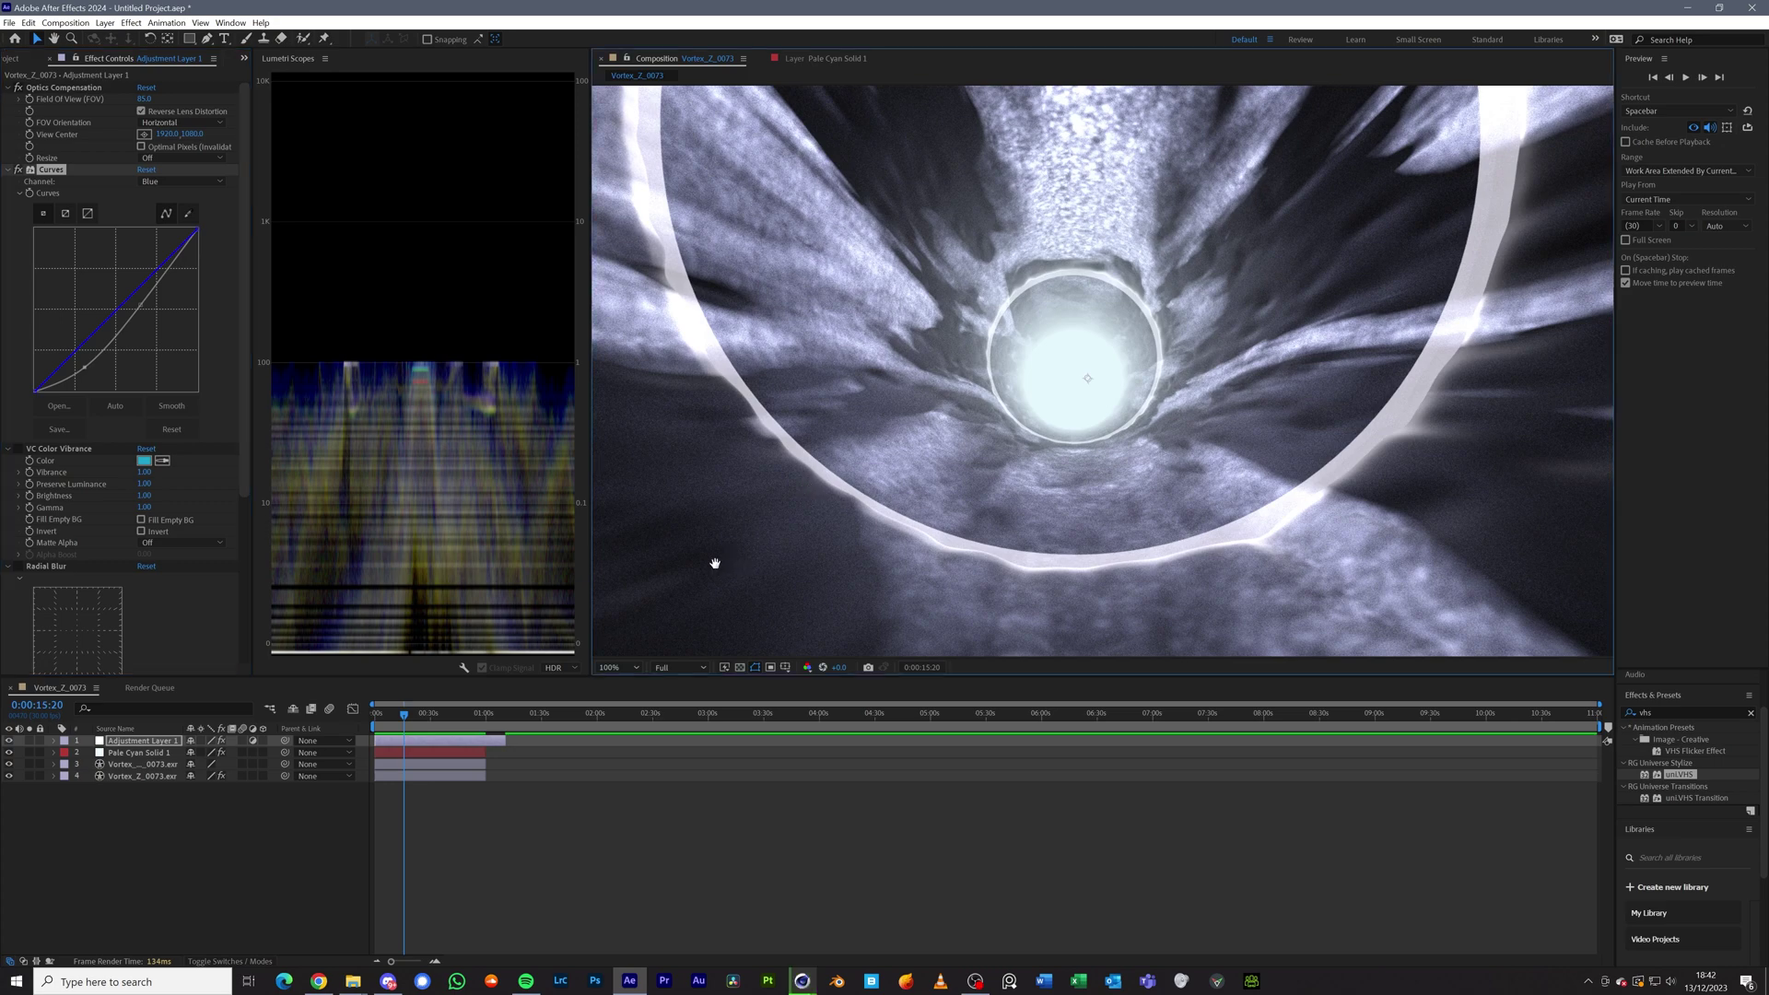
drag(715, 561, 1008, 359)
key(v)
key(comma)
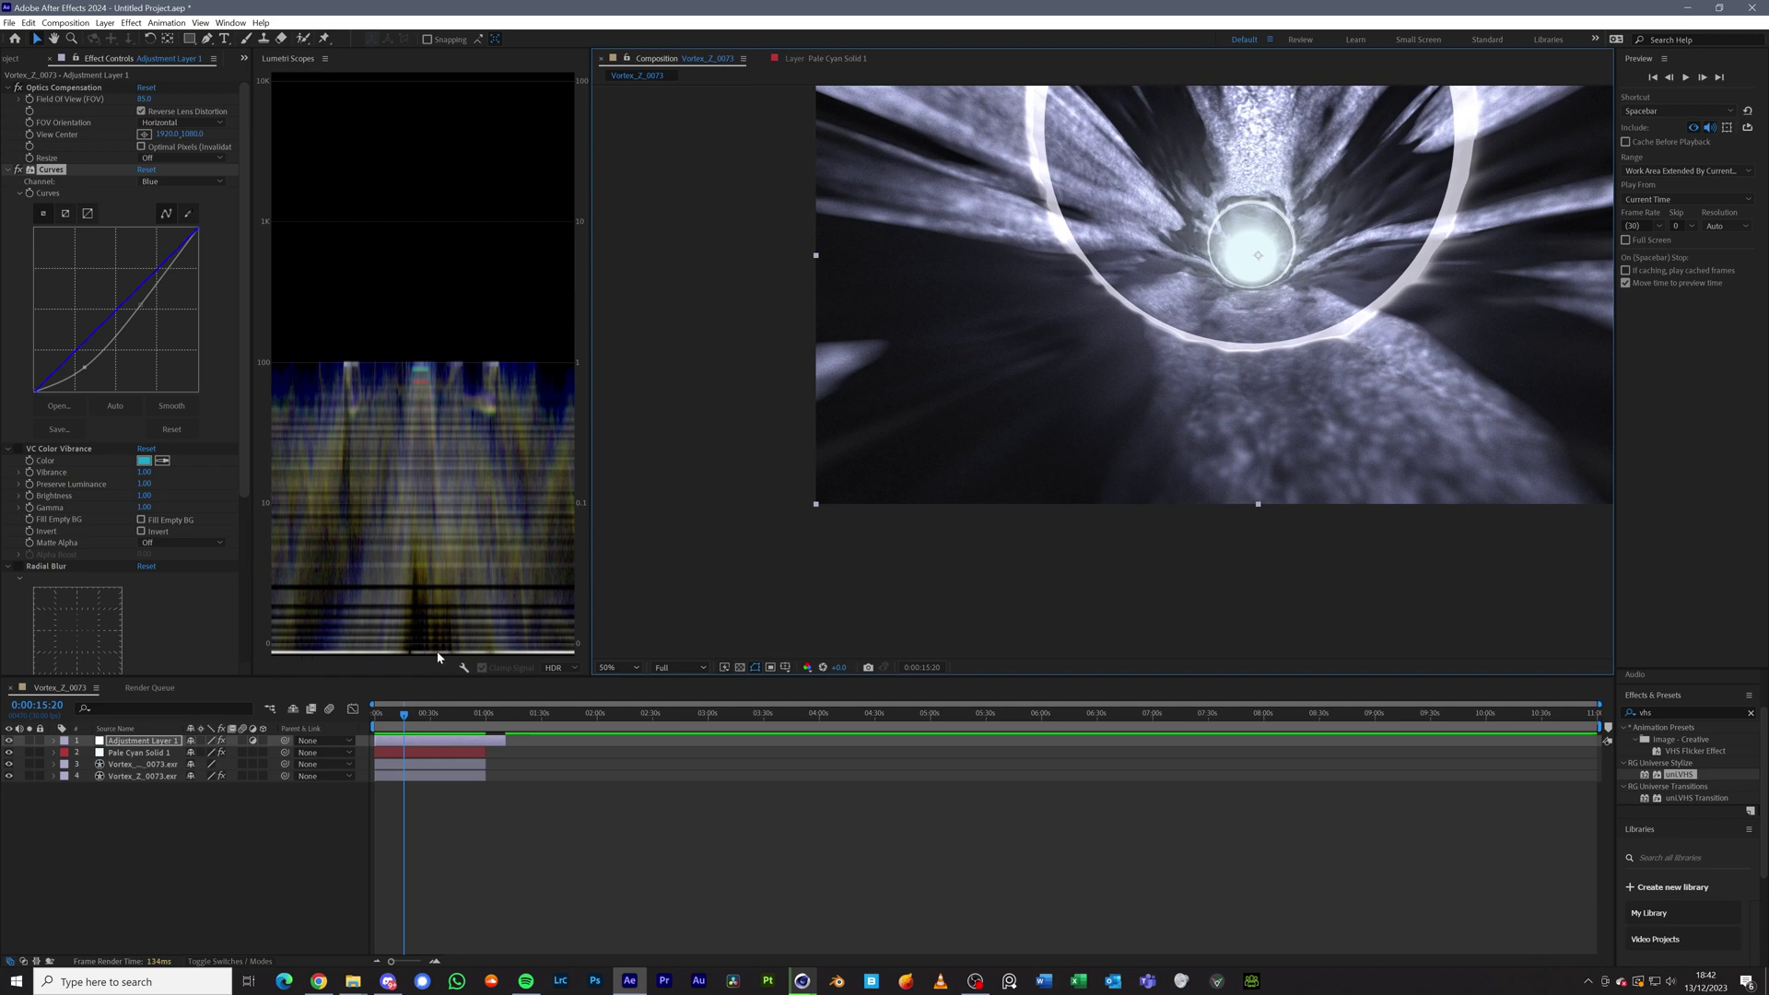
- Zoom the viewer back to 100% to inspect the darker graded tunnel
key(period)
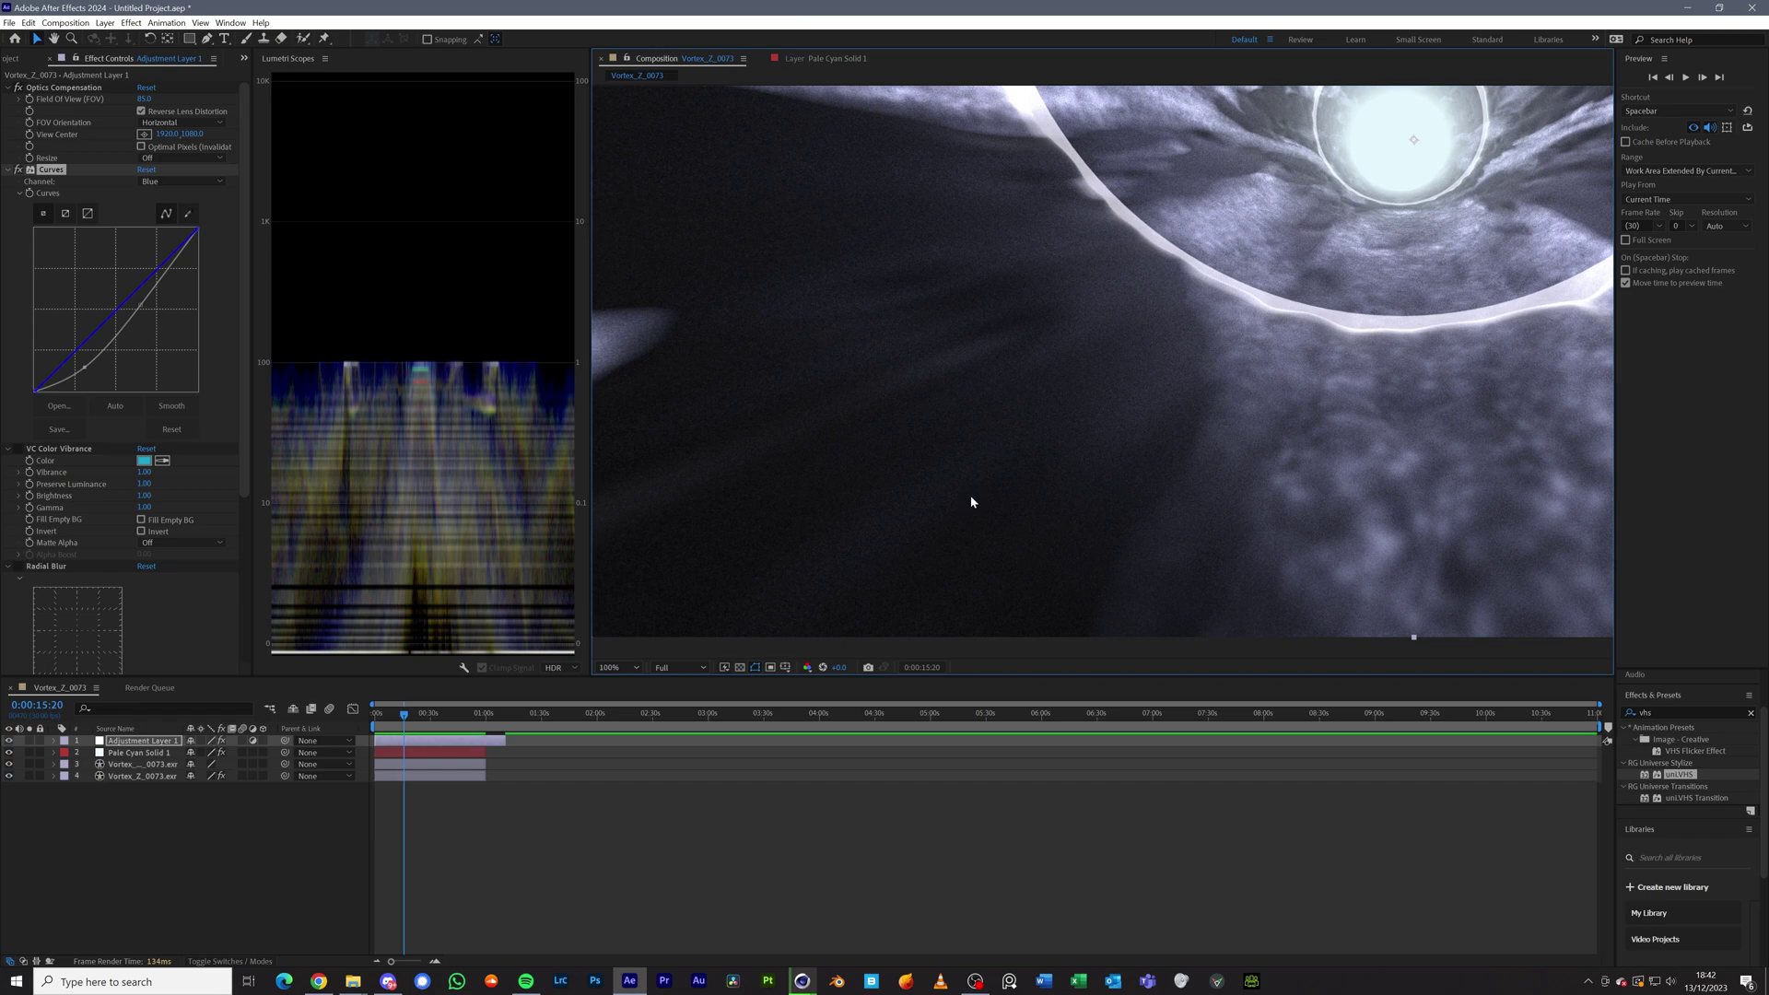
scroll(970, 495, down, 1)
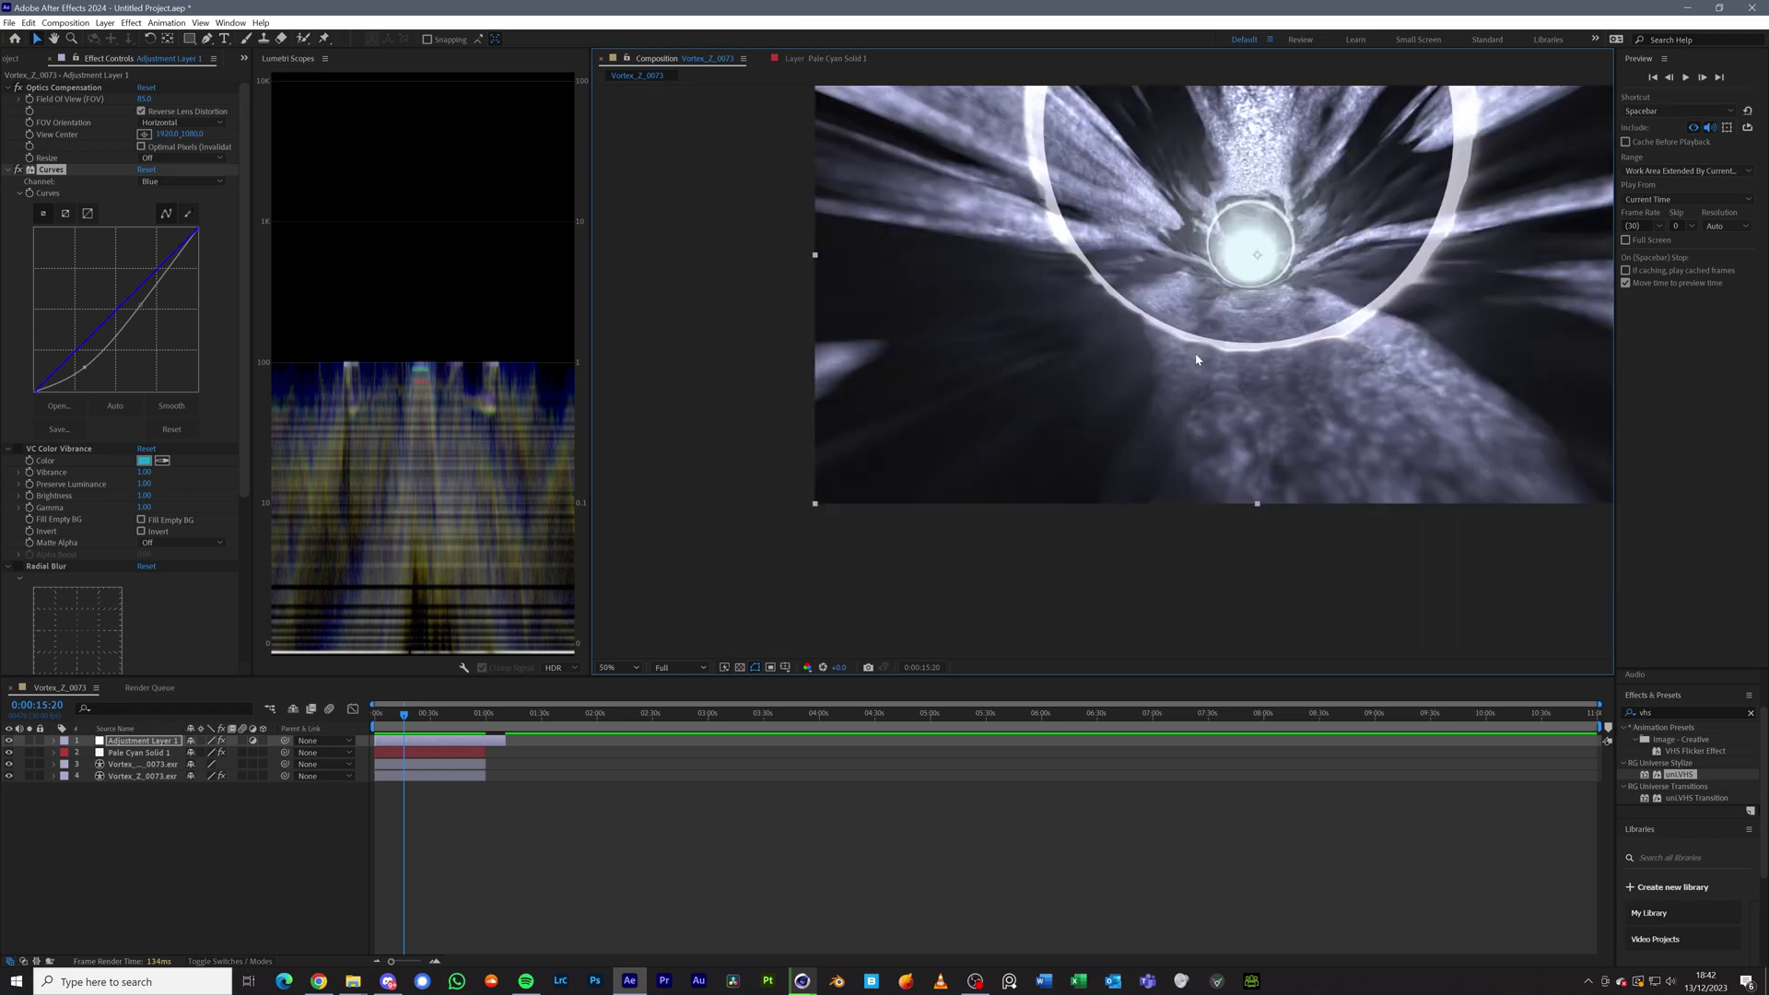
scroll(1196, 359, up, 1)
scroll(1113, 393, down, 1)
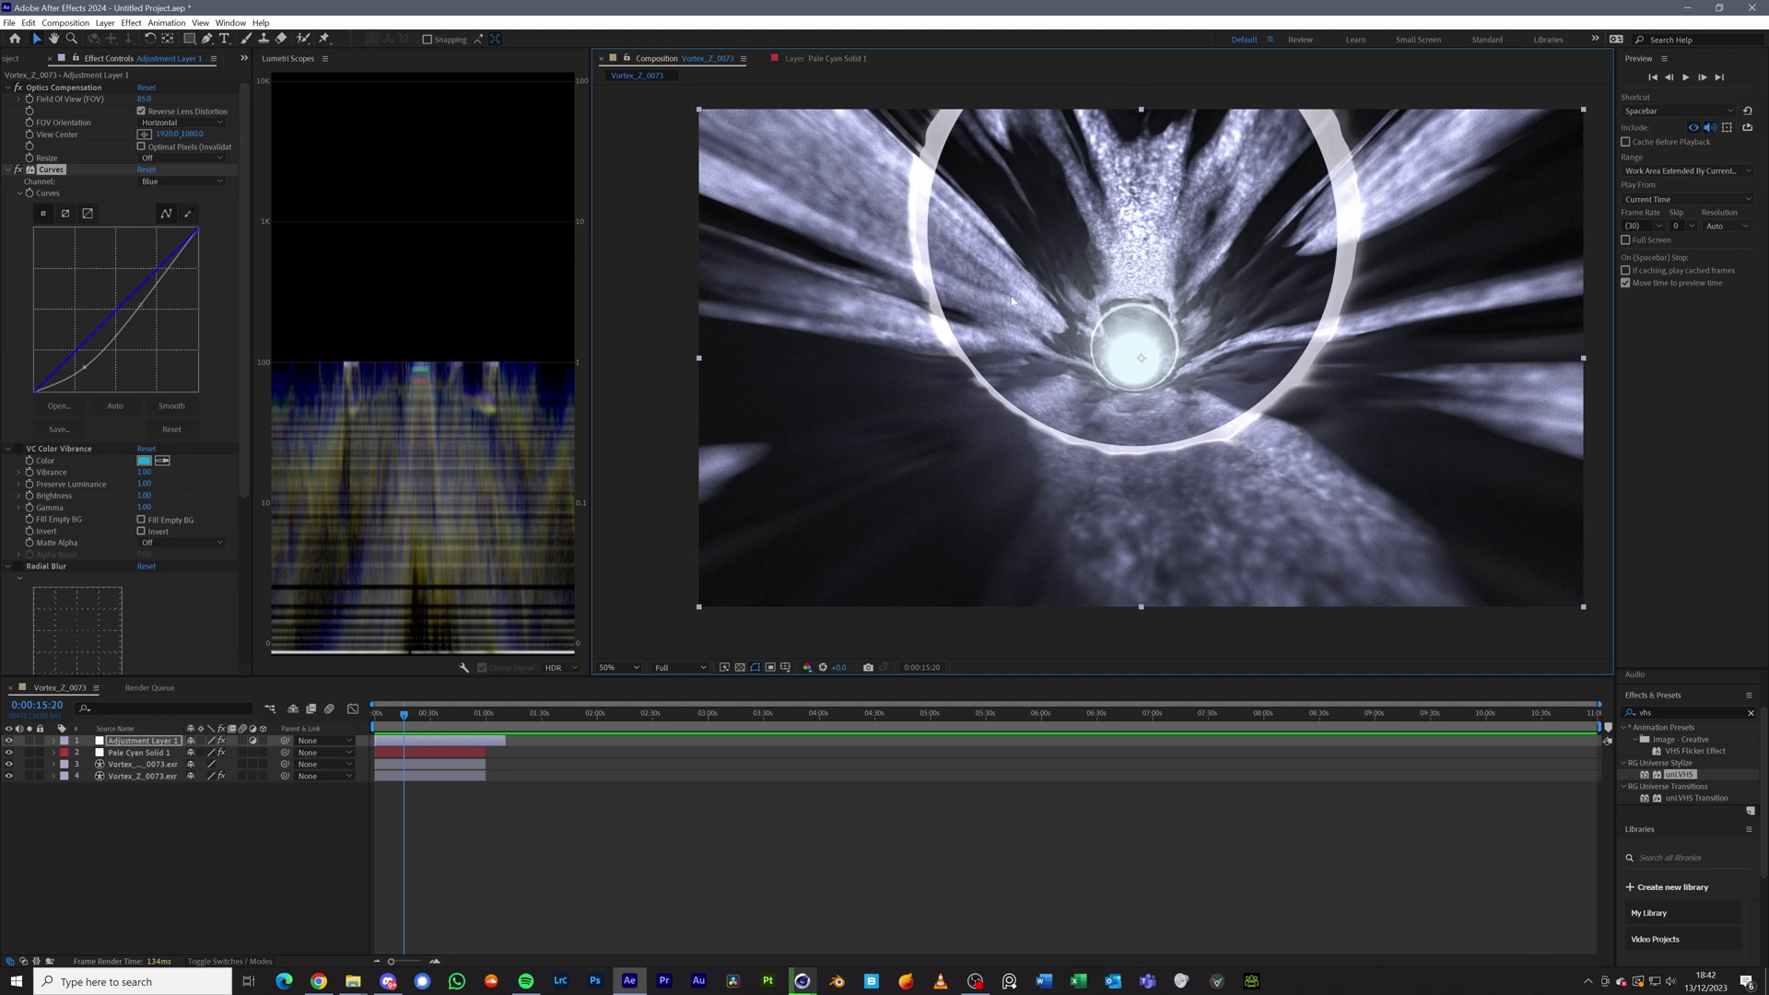
- Re-enable VC Color Vibrance for the blue tint, then try a new tint hex colour and cancel it
click(55, 449)
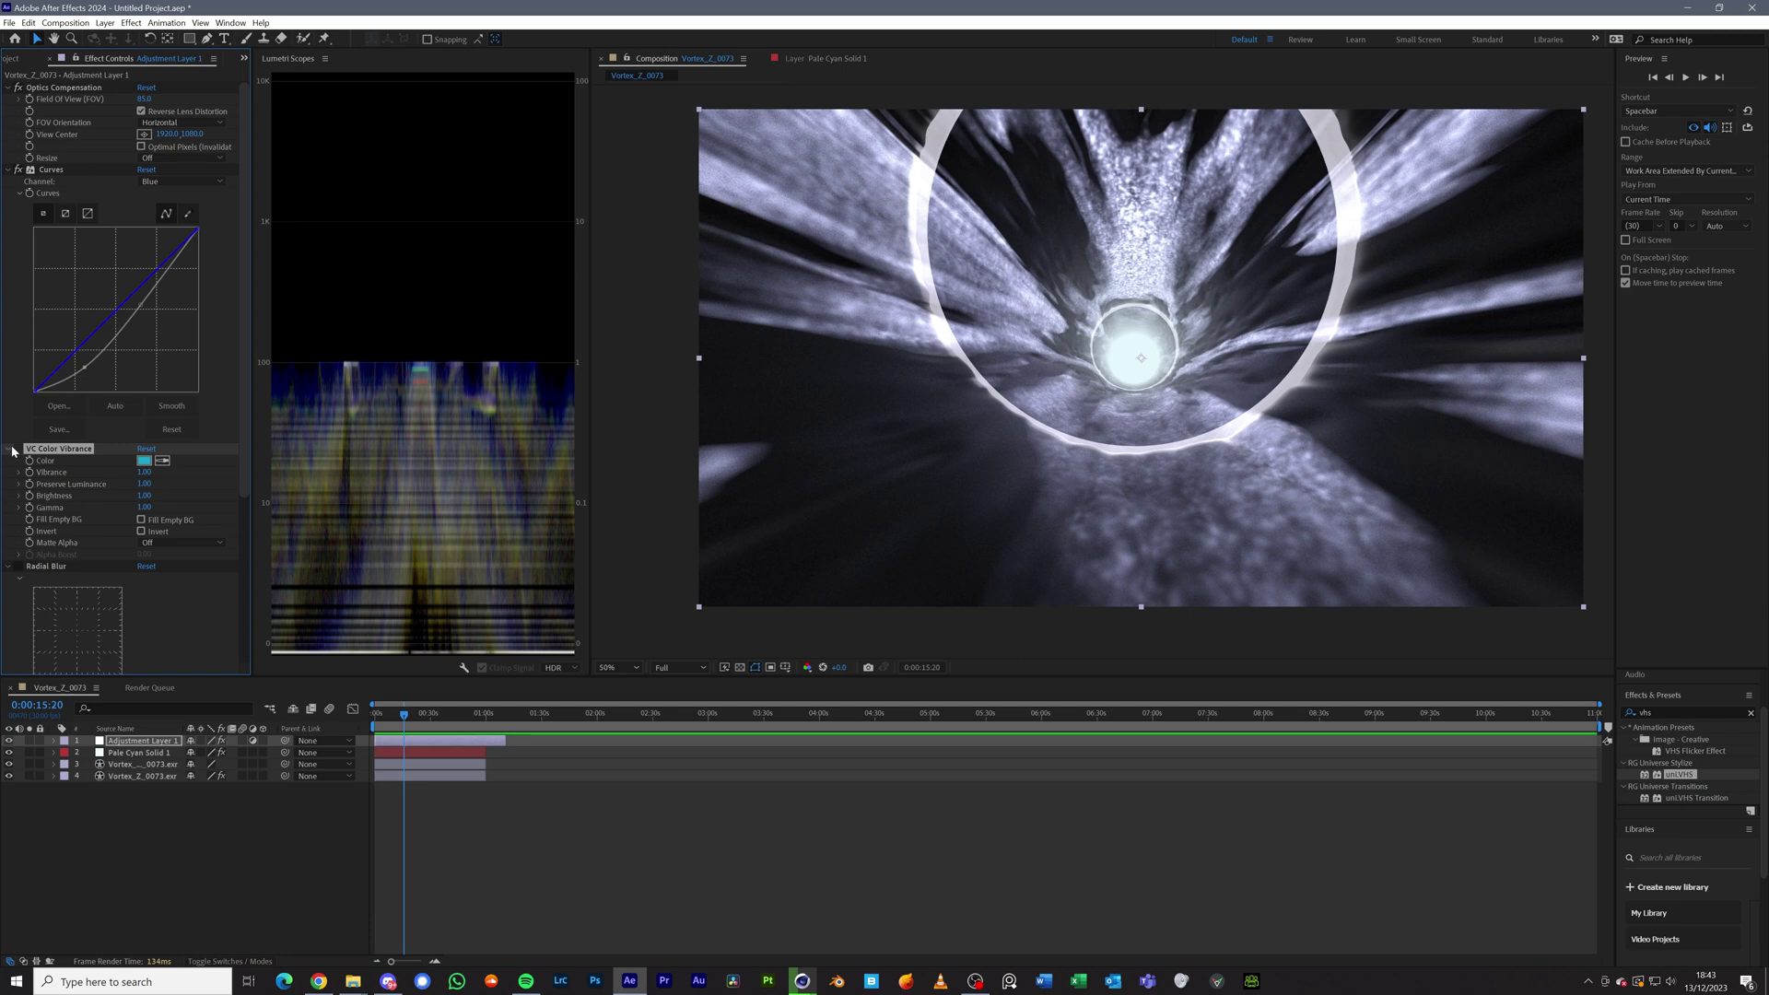
click(18, 449)
click(144, 461)
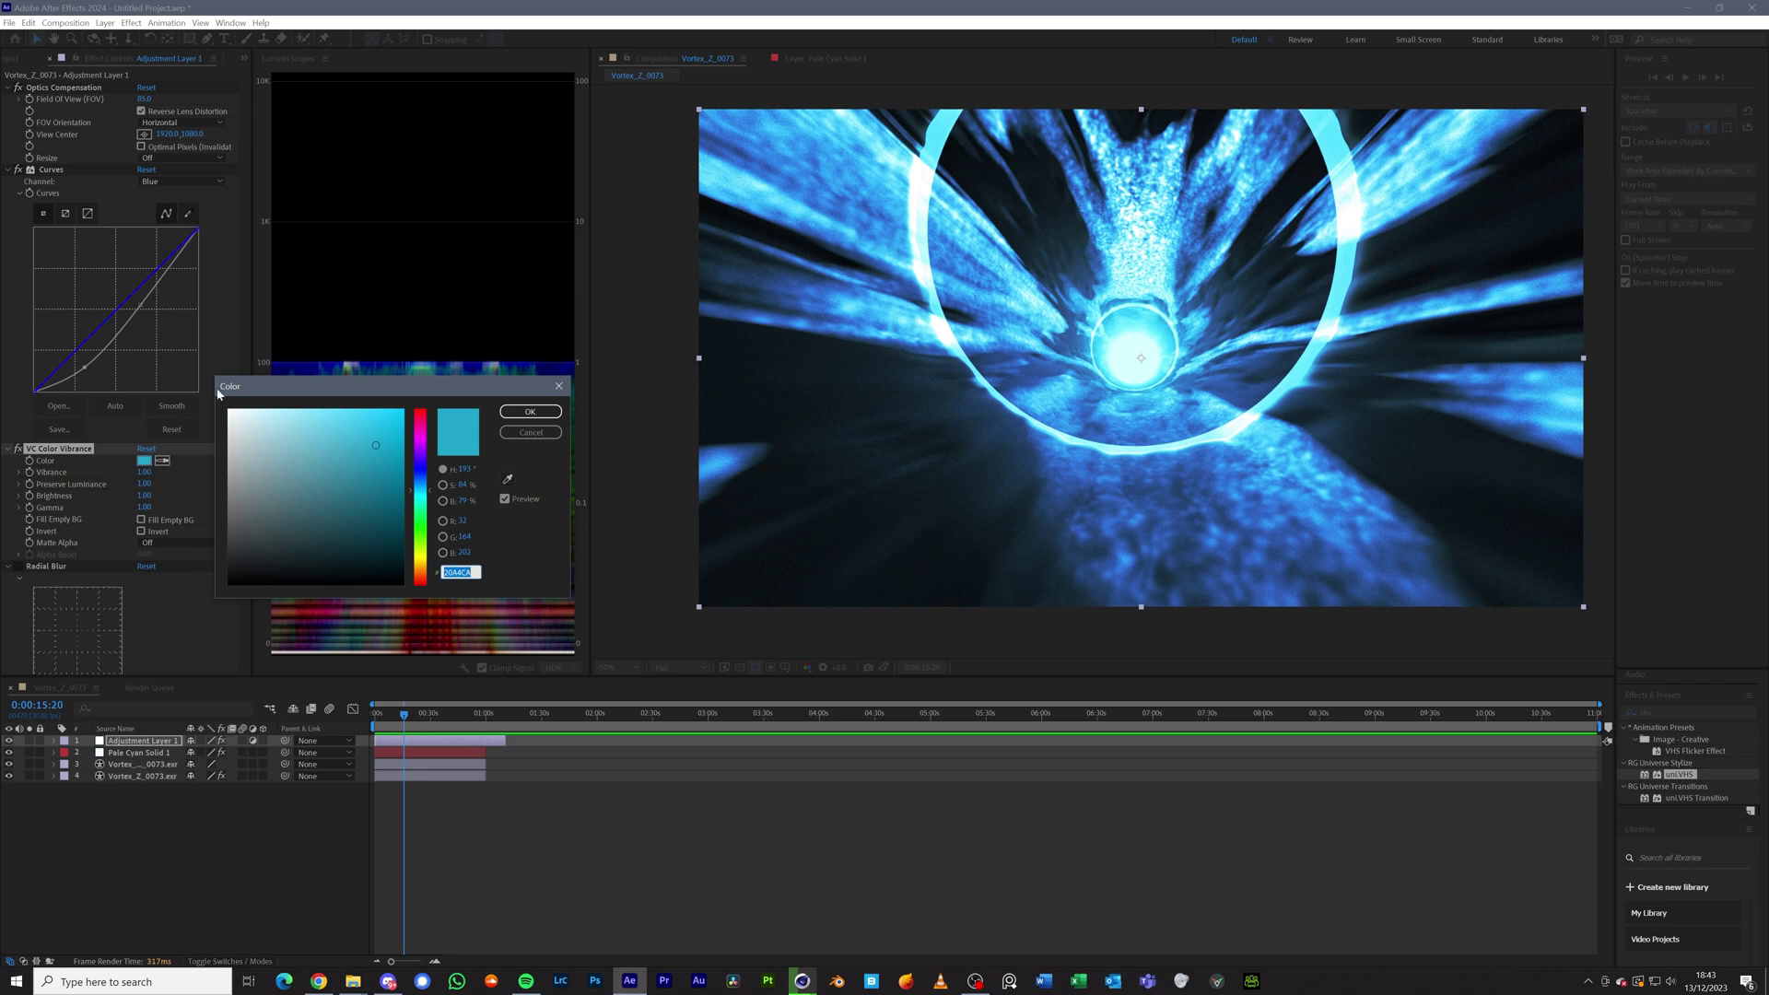
drag(218, 392, 504, 386)
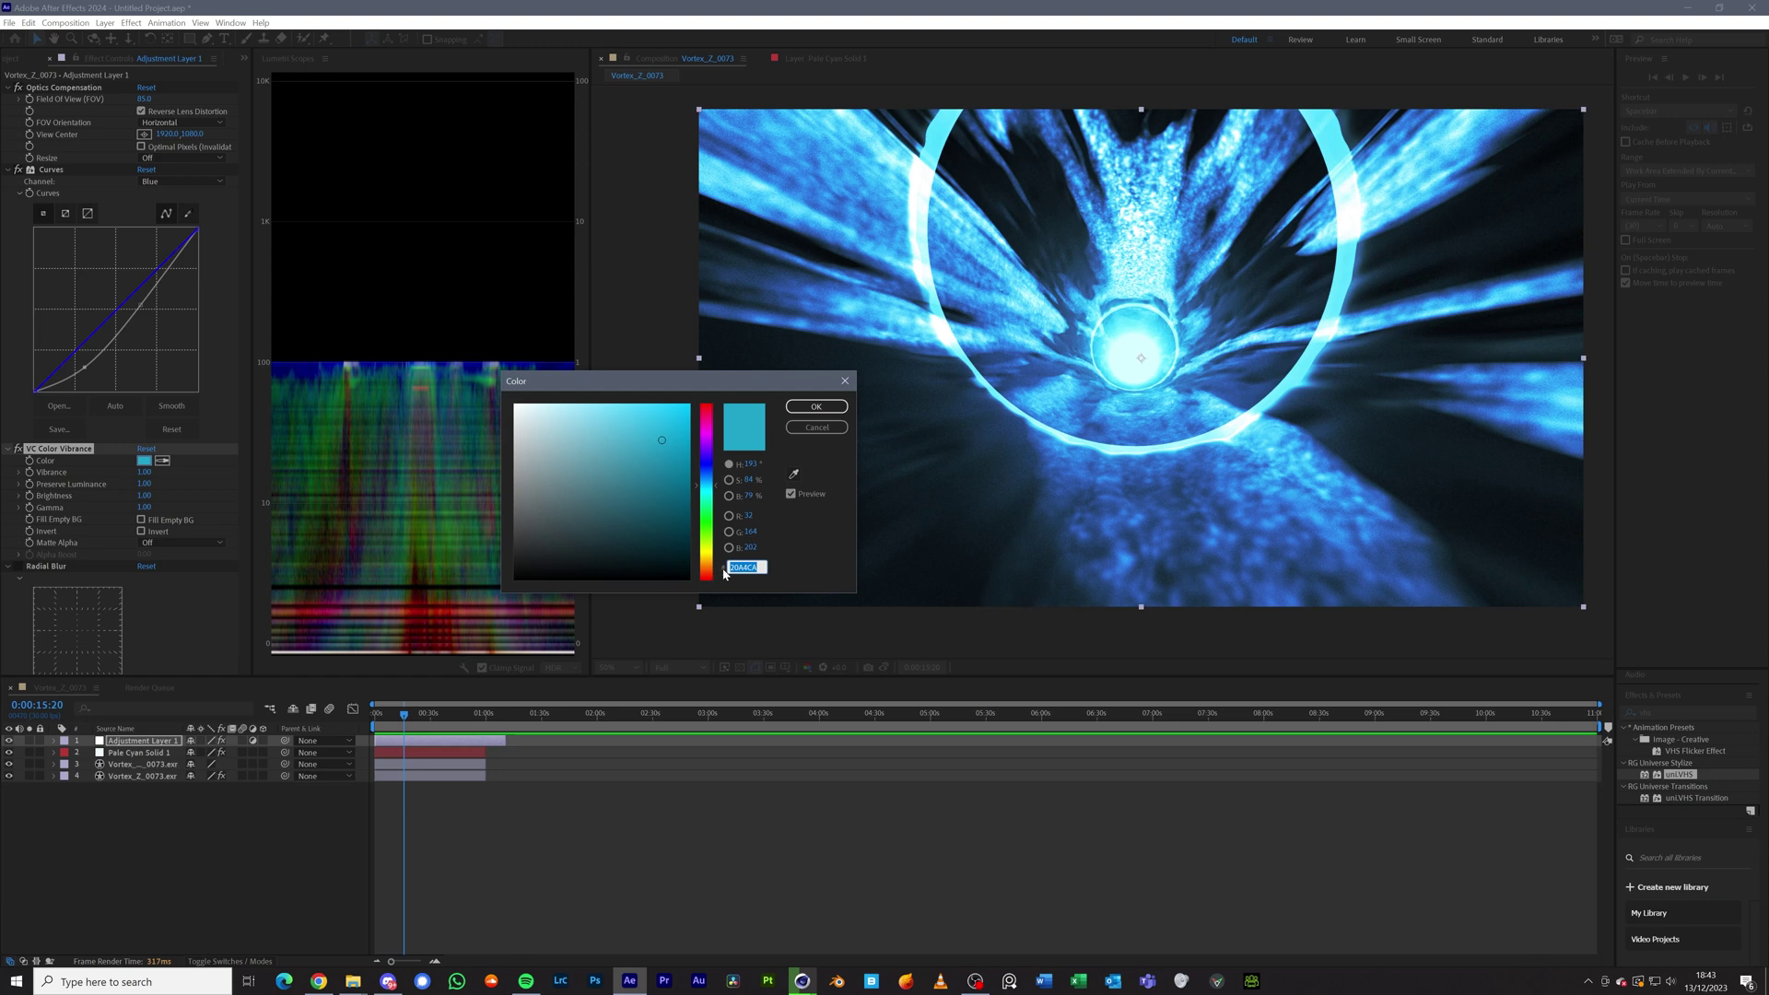
click(757, 568)
key(BackSpace)
key(BackSpace)
key(BackSpace)
key(BackSpace)
key(BackSpace)
key(BackSpace)
text(C)
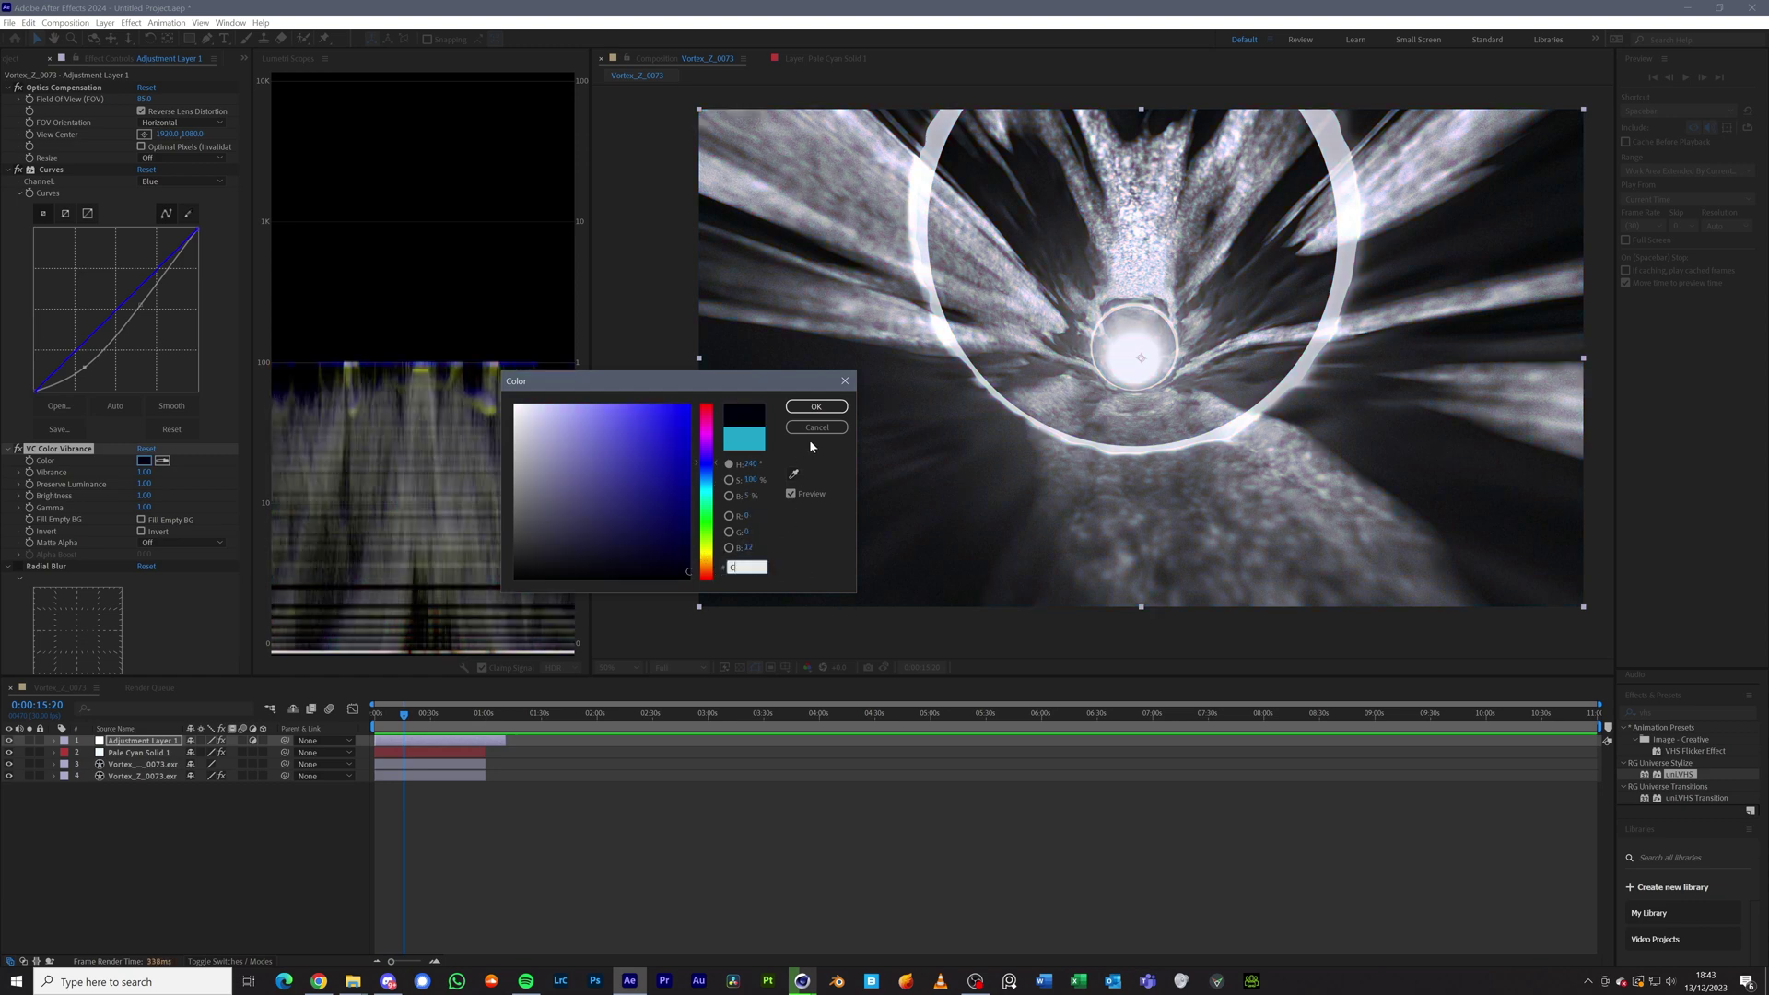
click(815, 428)
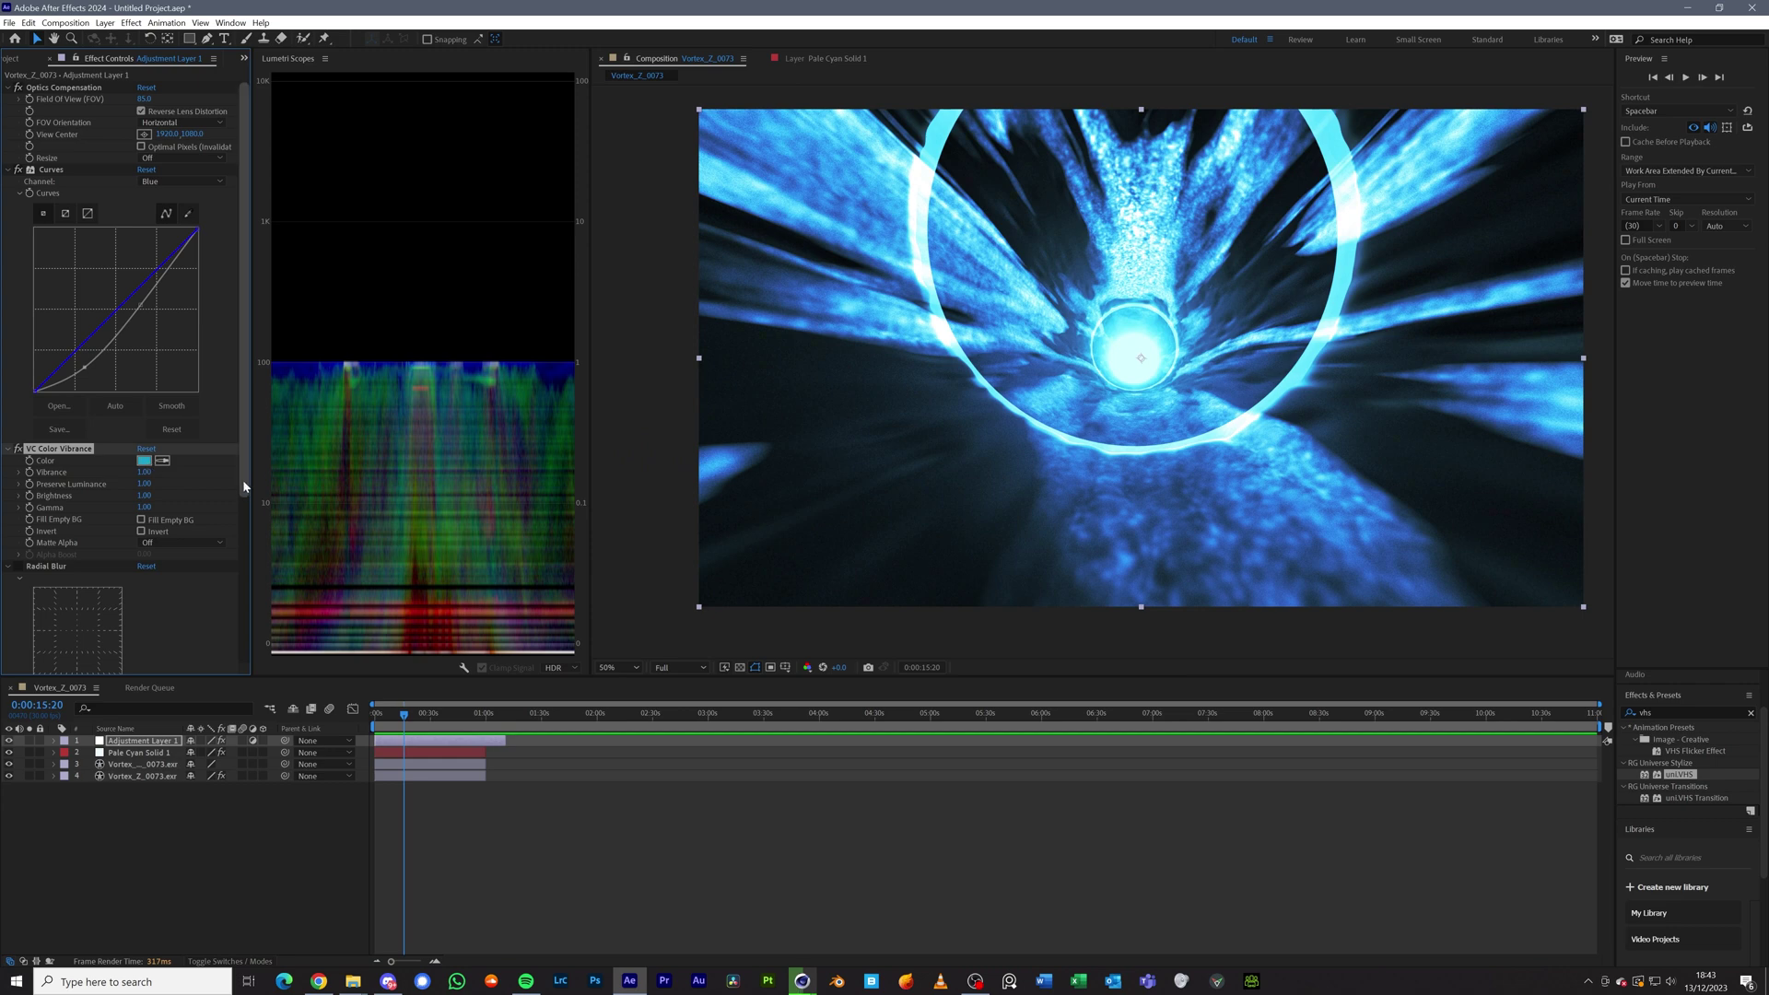
drag(245, 487, 241, 509)
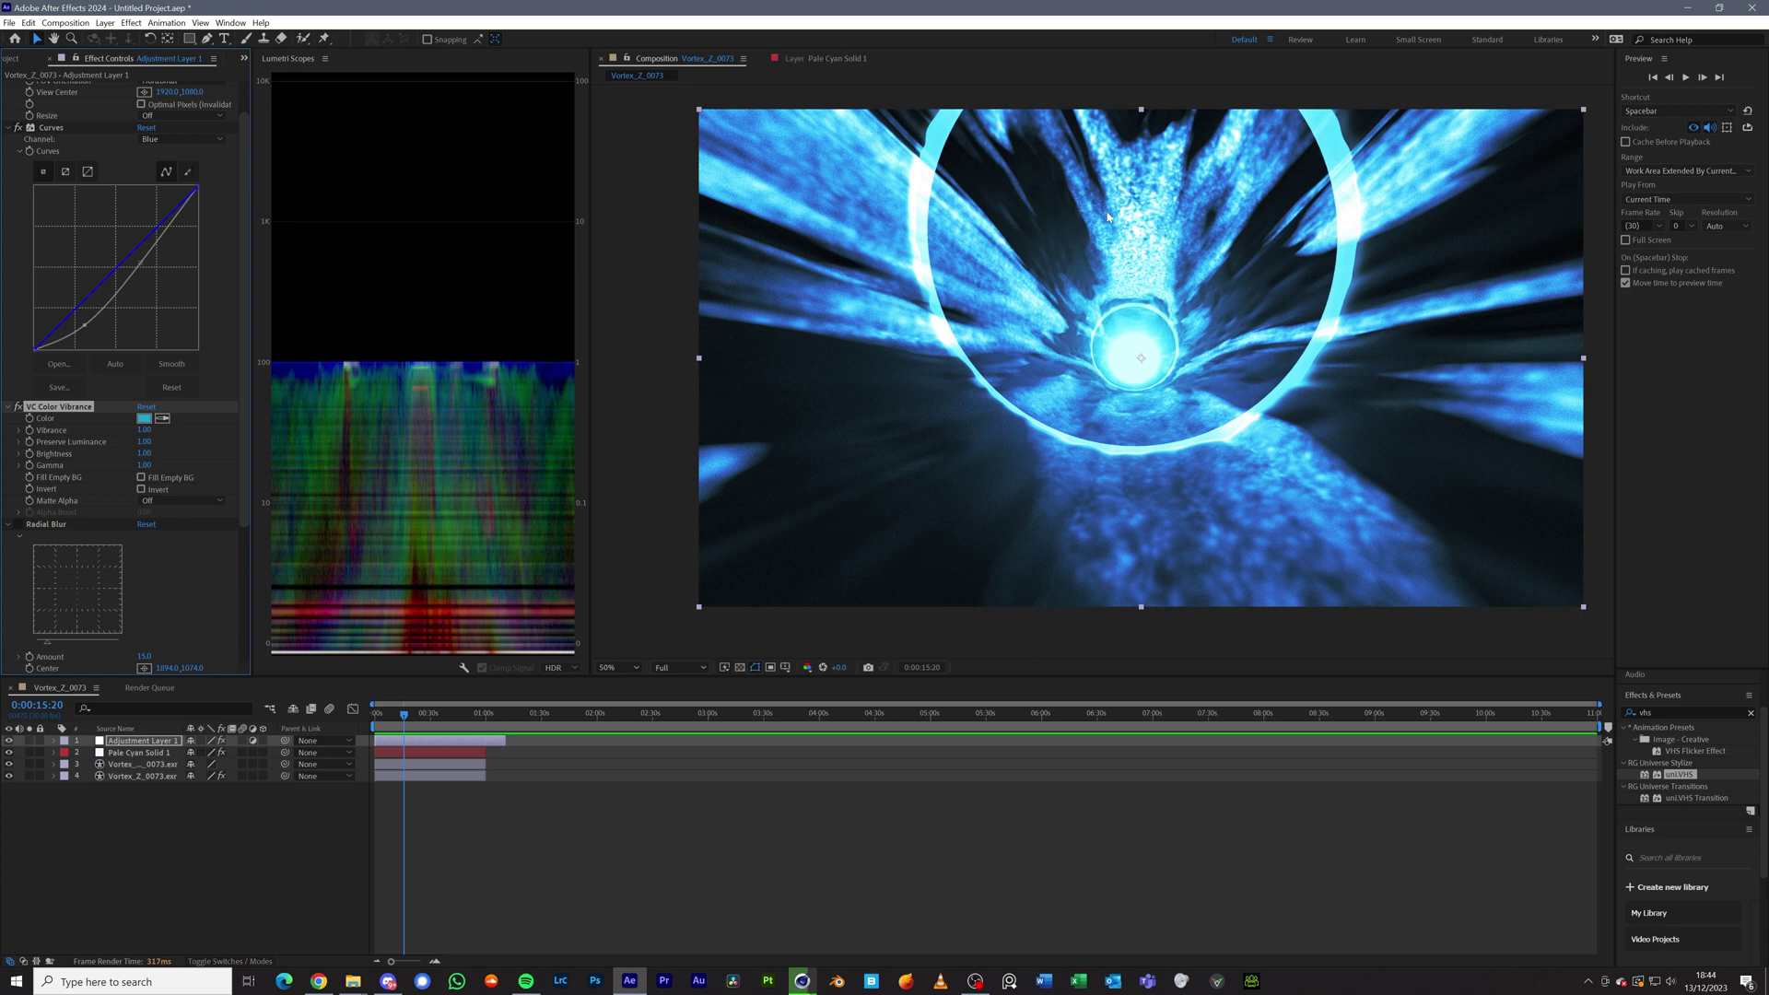
- Turn on Radial Blur and check it magnified before returning to 50%
click(58, 527)
scroll(76, 531, down, 4)
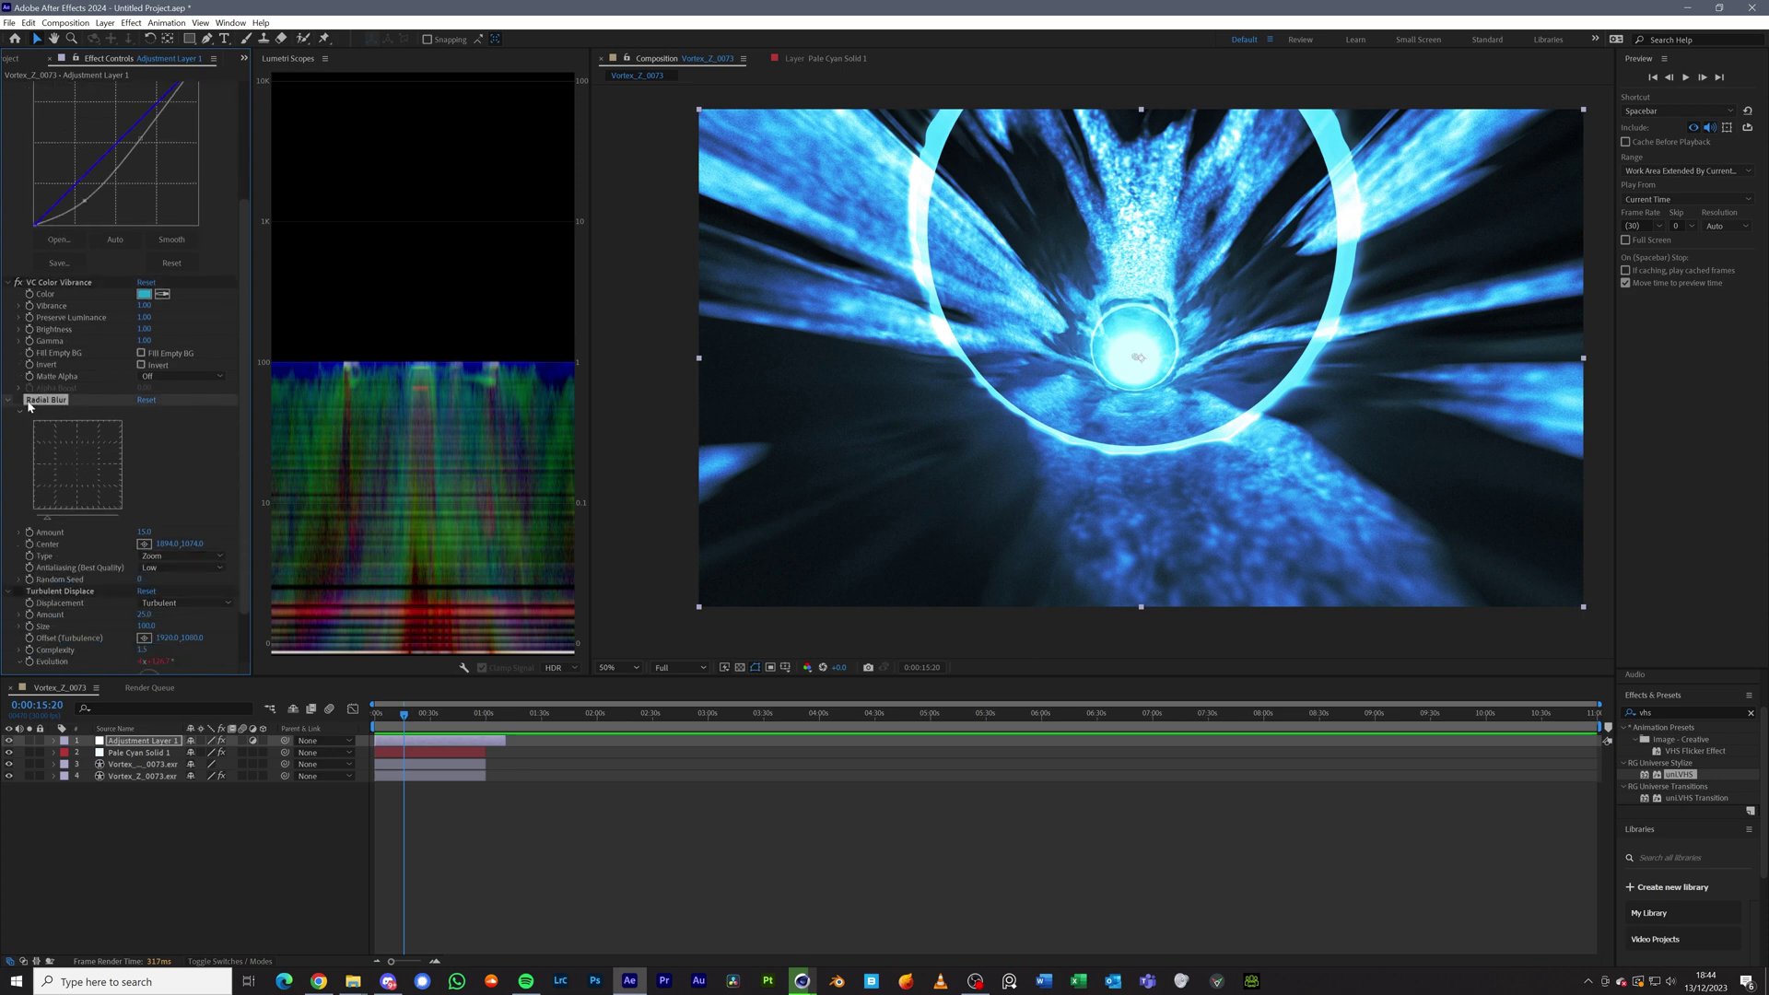
click(20, 401)
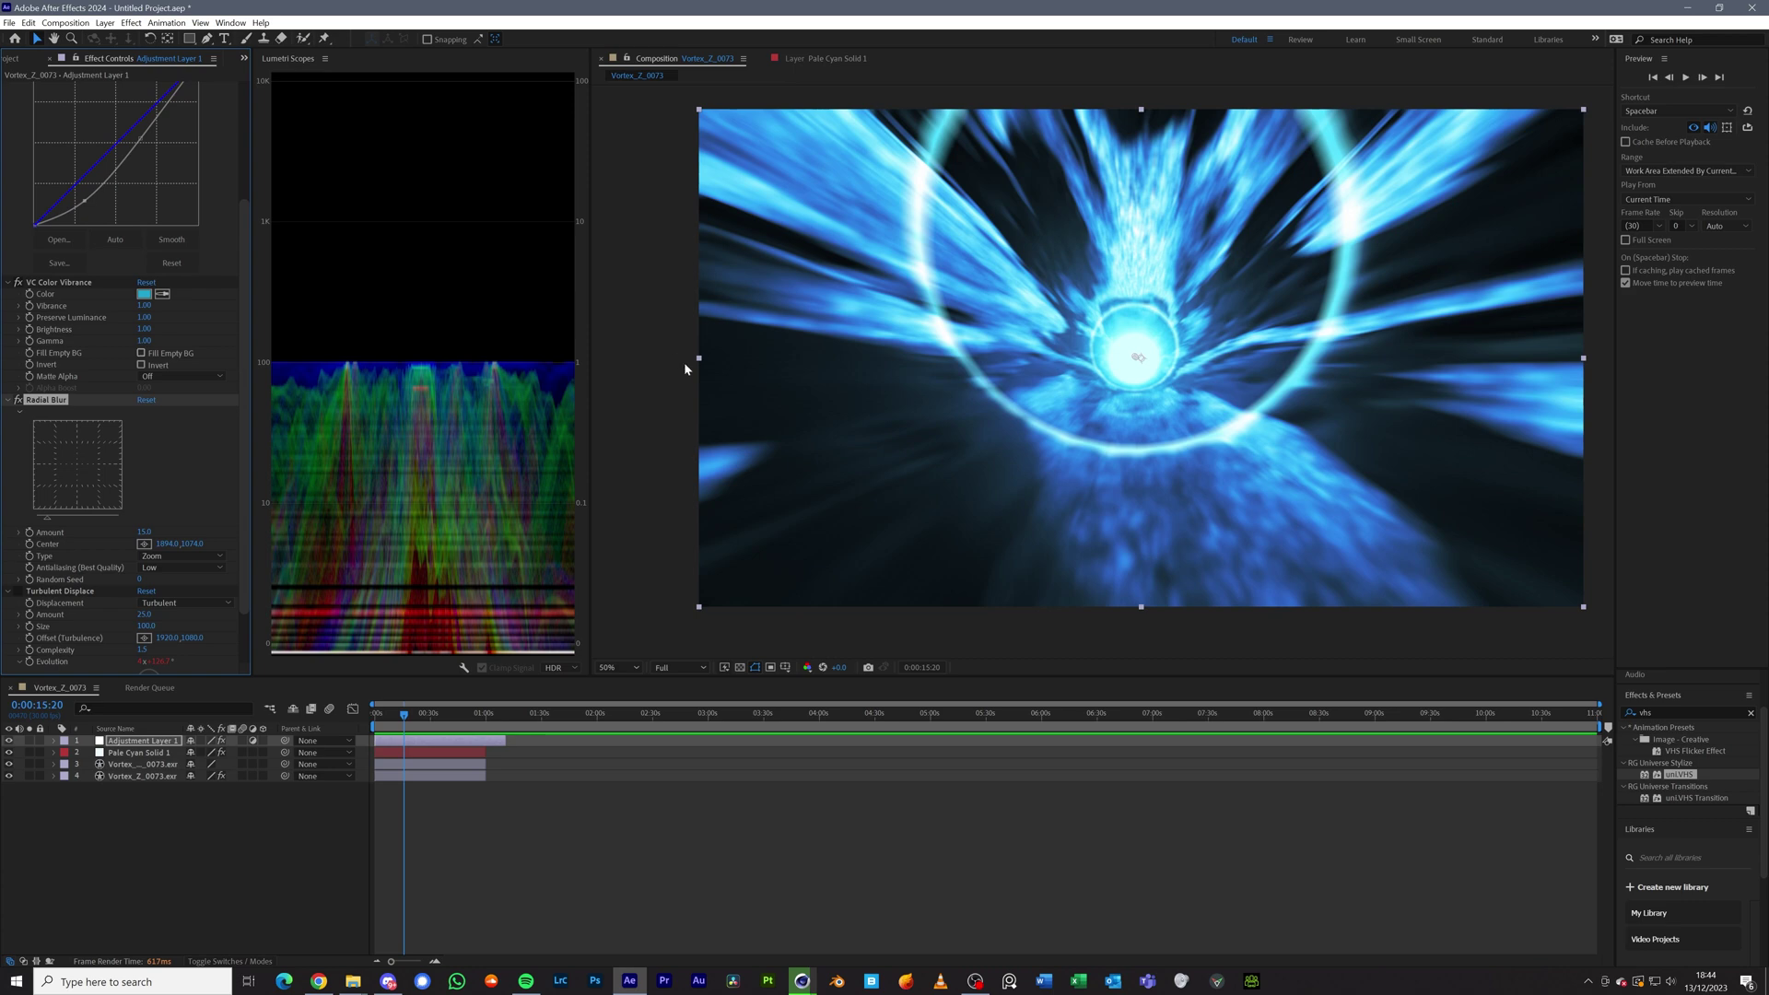
key(slash)
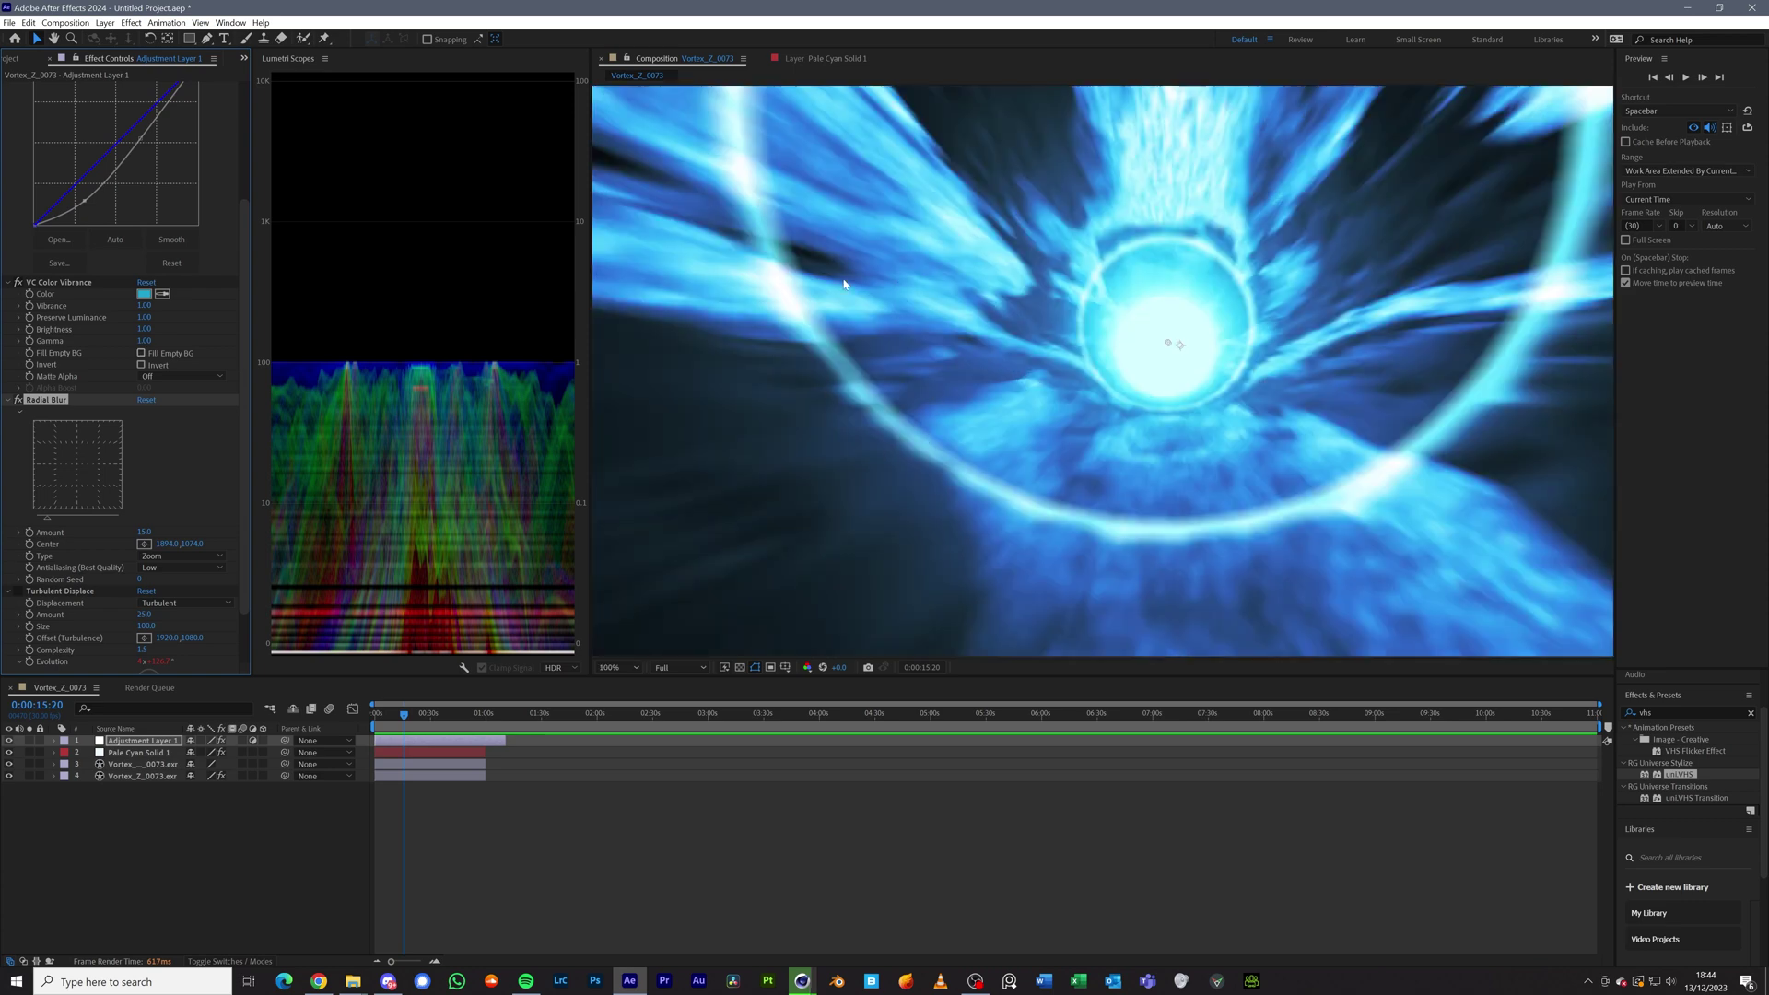
key(comma)
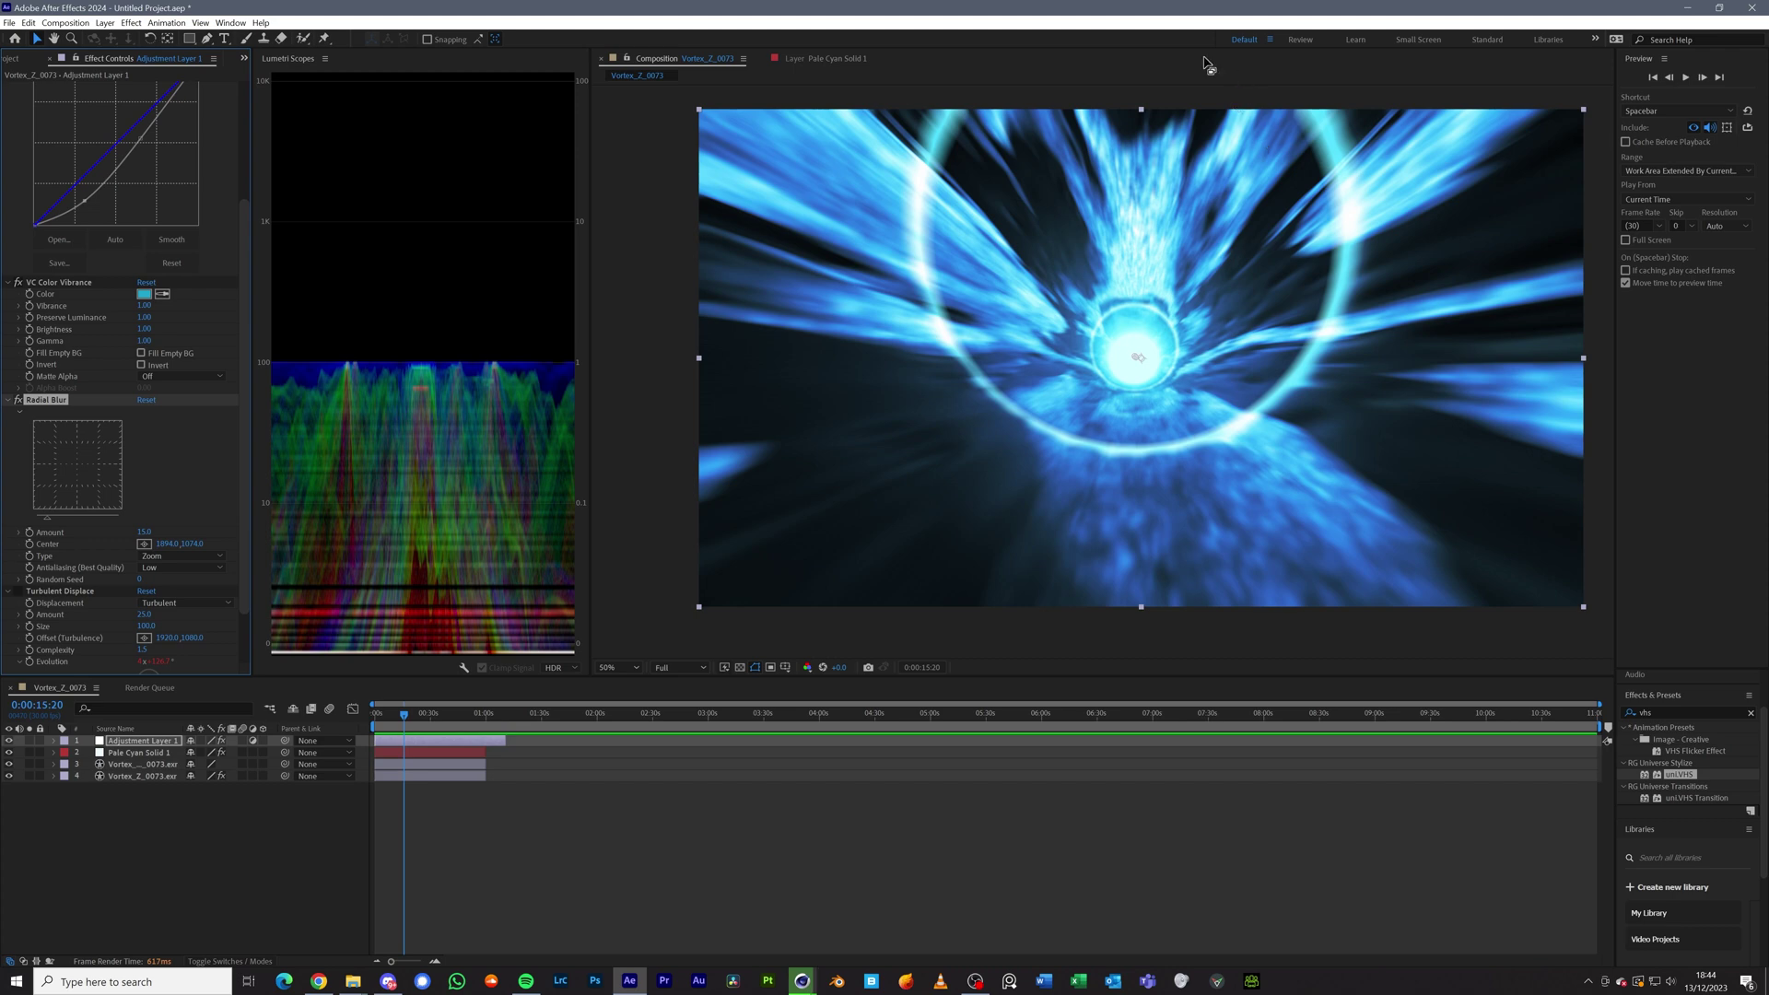
- Toggle Radial Blur off and on several times to compare, leaving it on
click(17, 400)
click(17, 399)
click(18, 400)
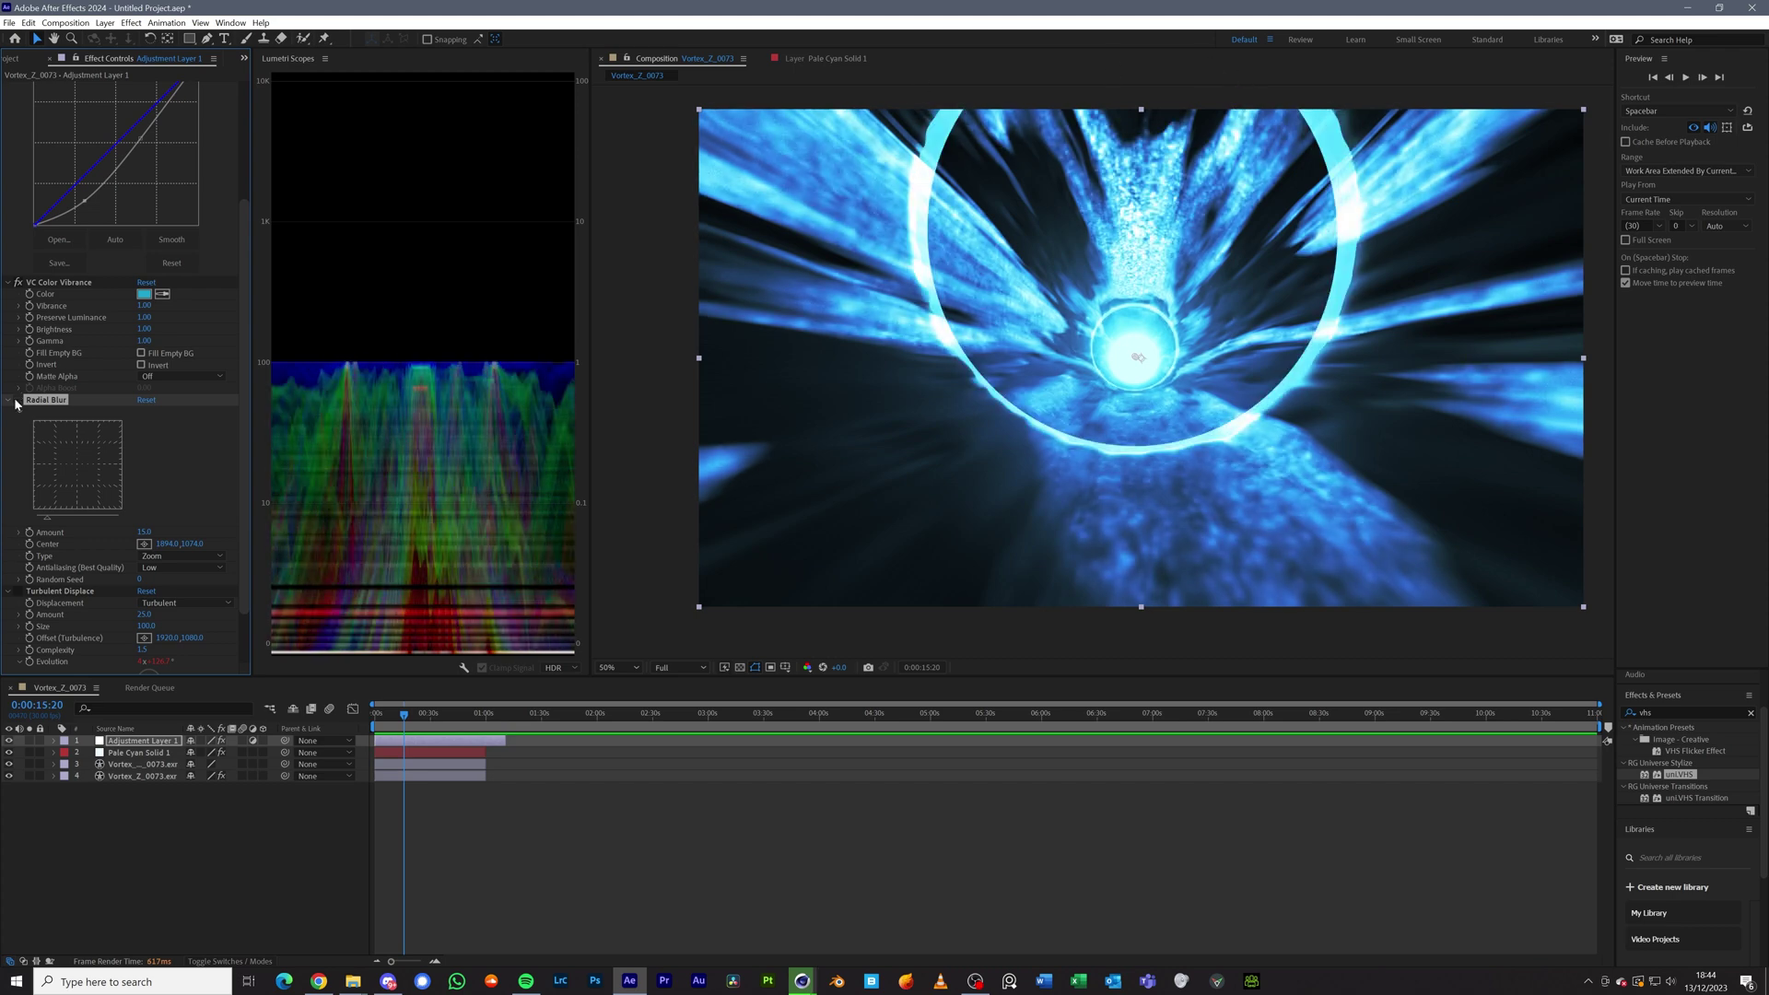
click(17, 400)
click(18, 400)
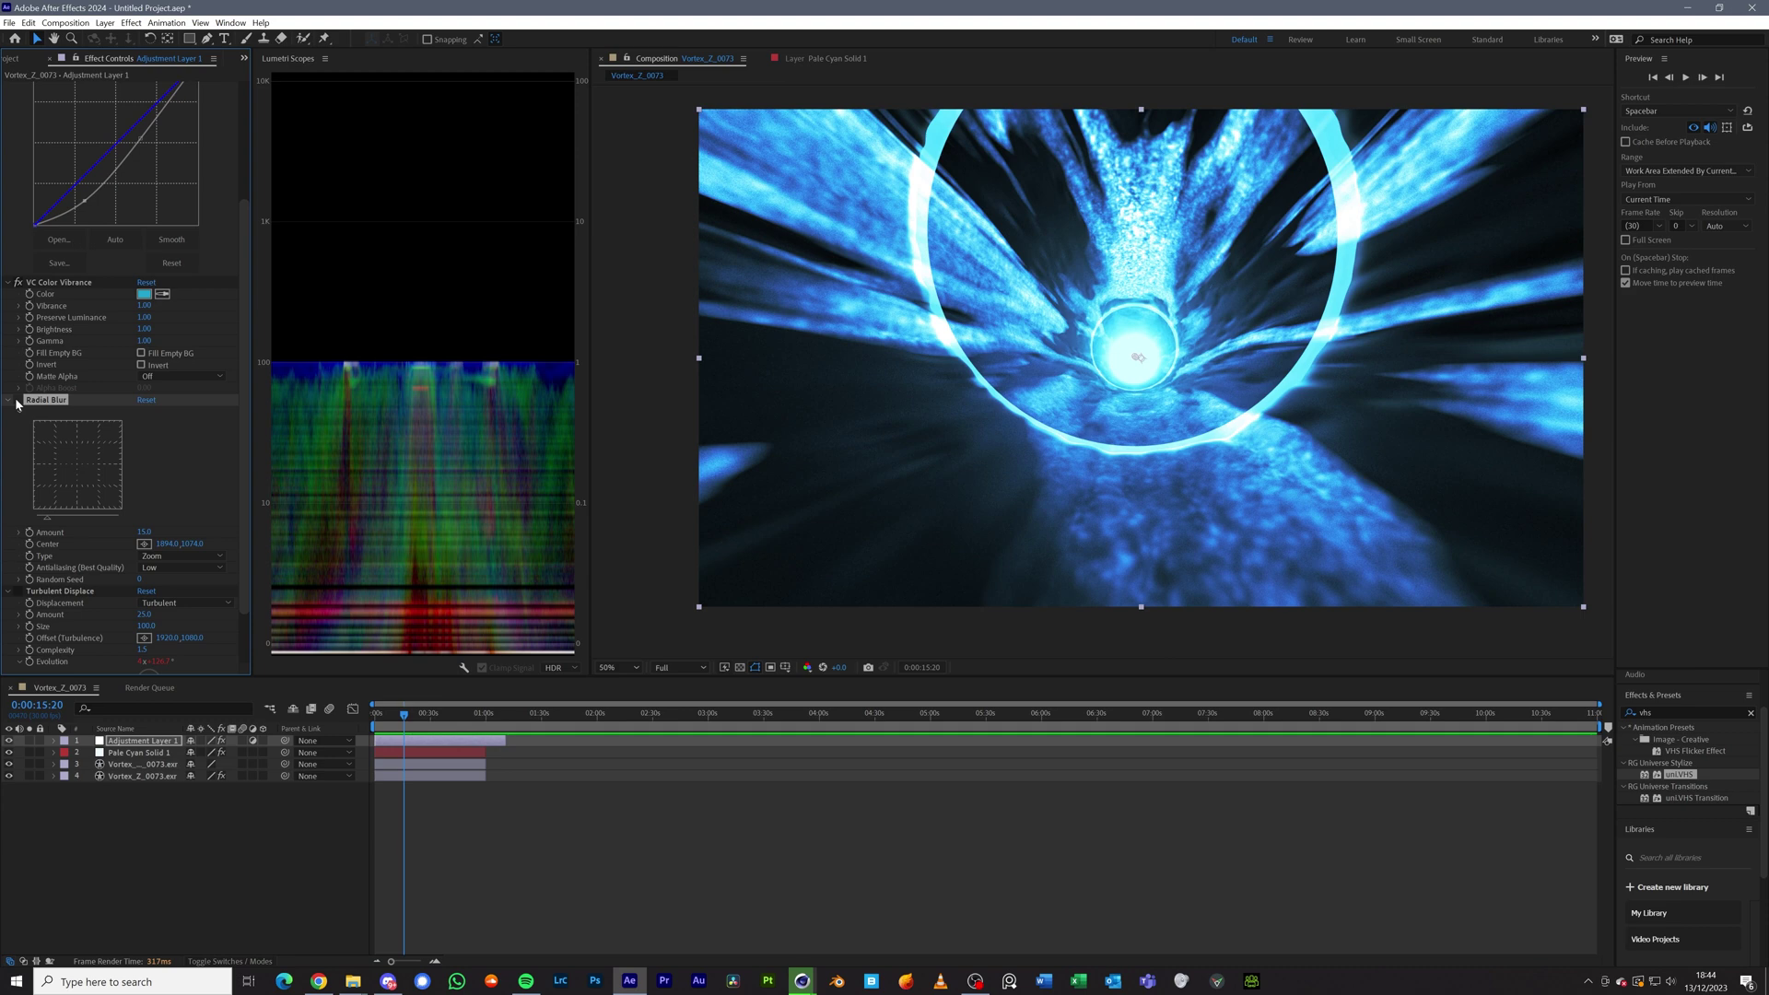
click(17, 400)
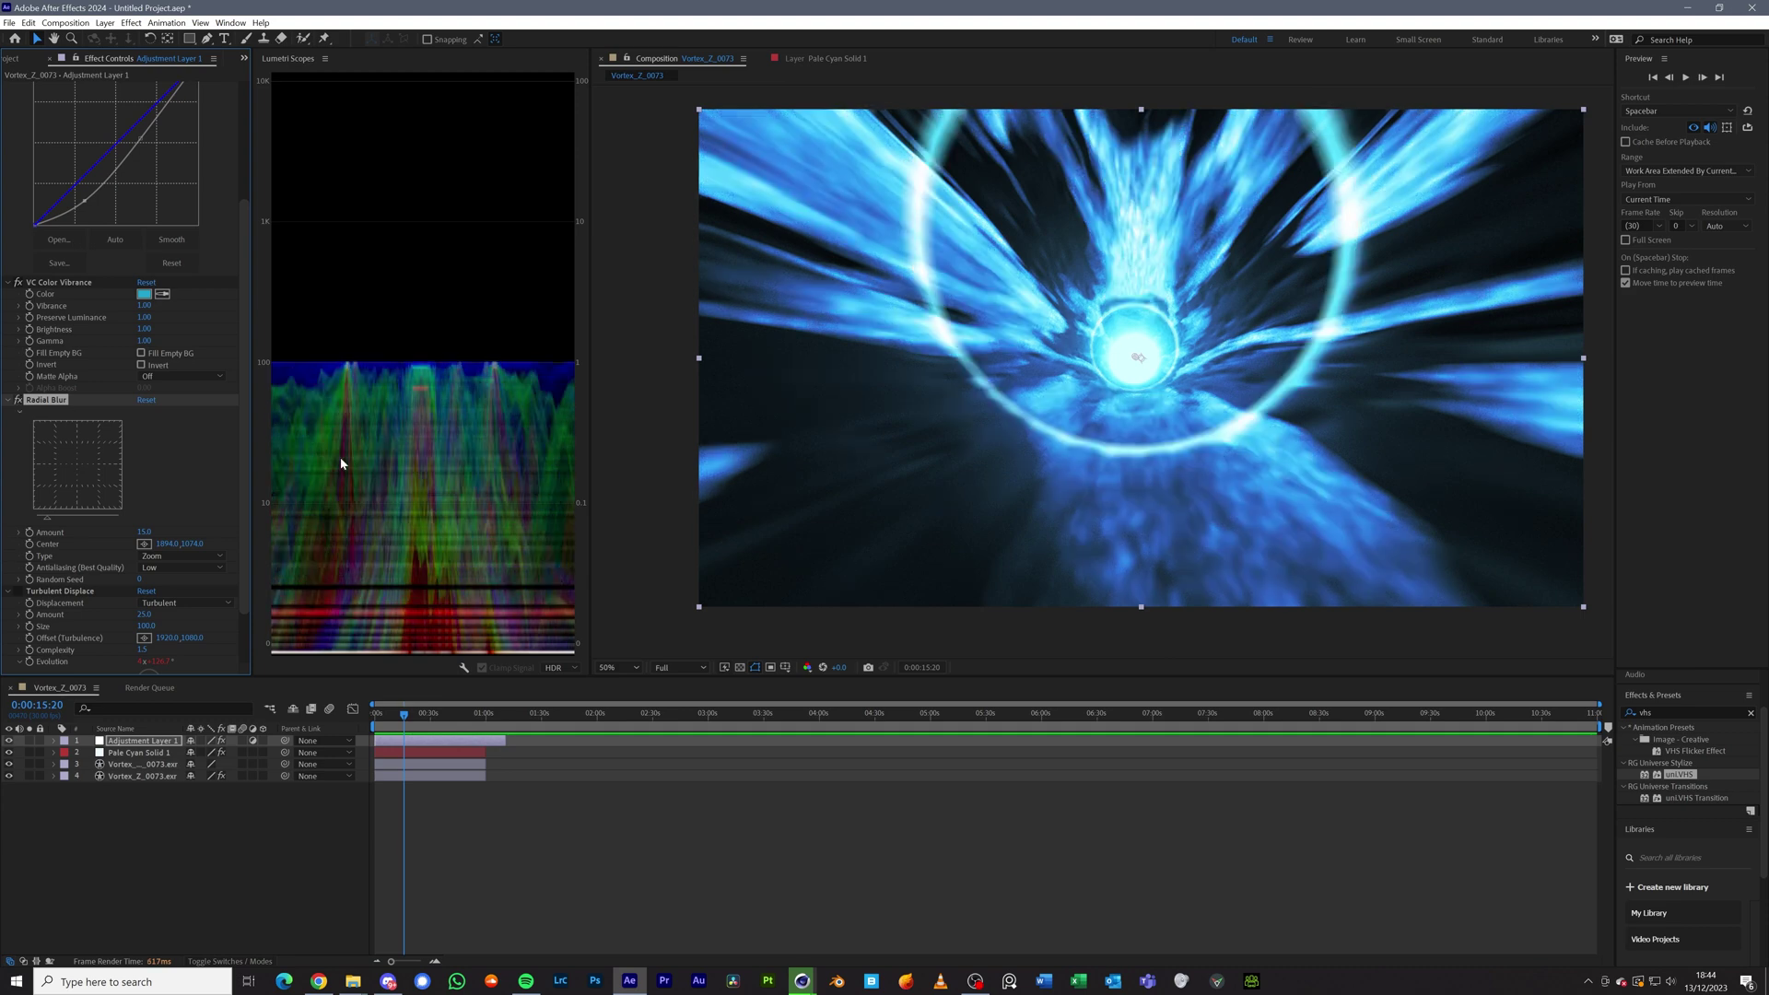
- Enable Turbulent Displace and zoom the viewer in and out to inspect the rippling tunnel walls
scroll(1057, 443, up, 4)
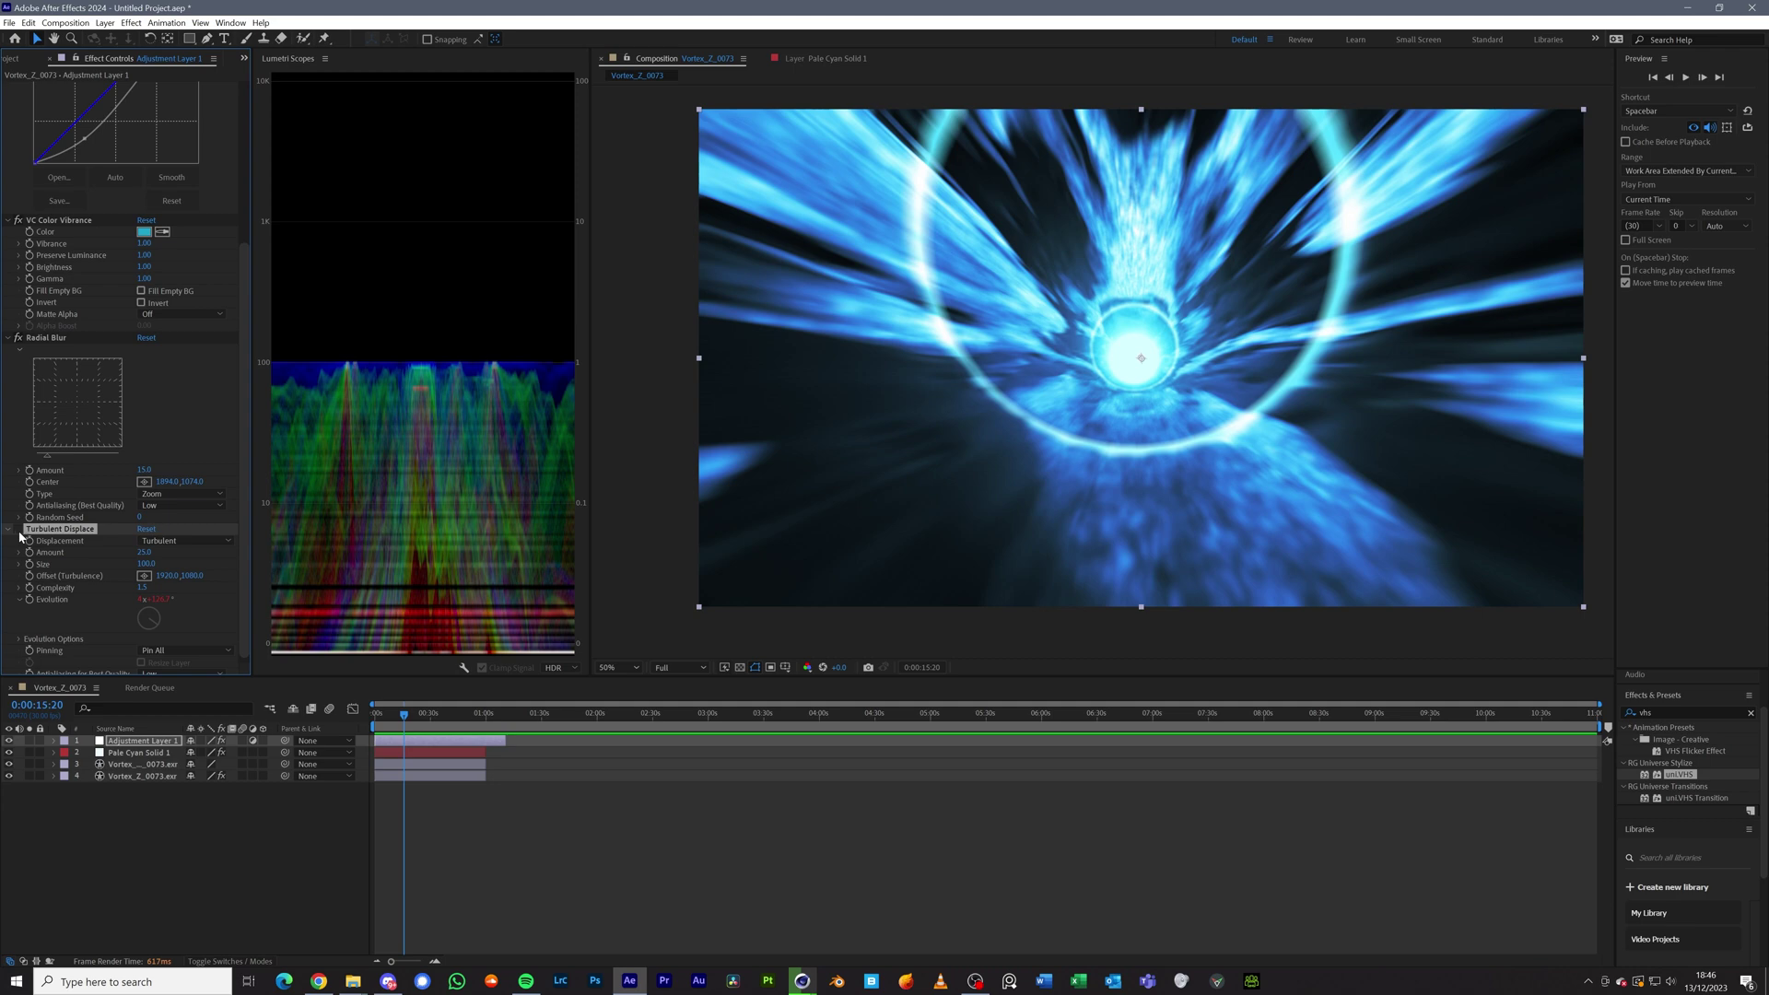
click(19, 529)
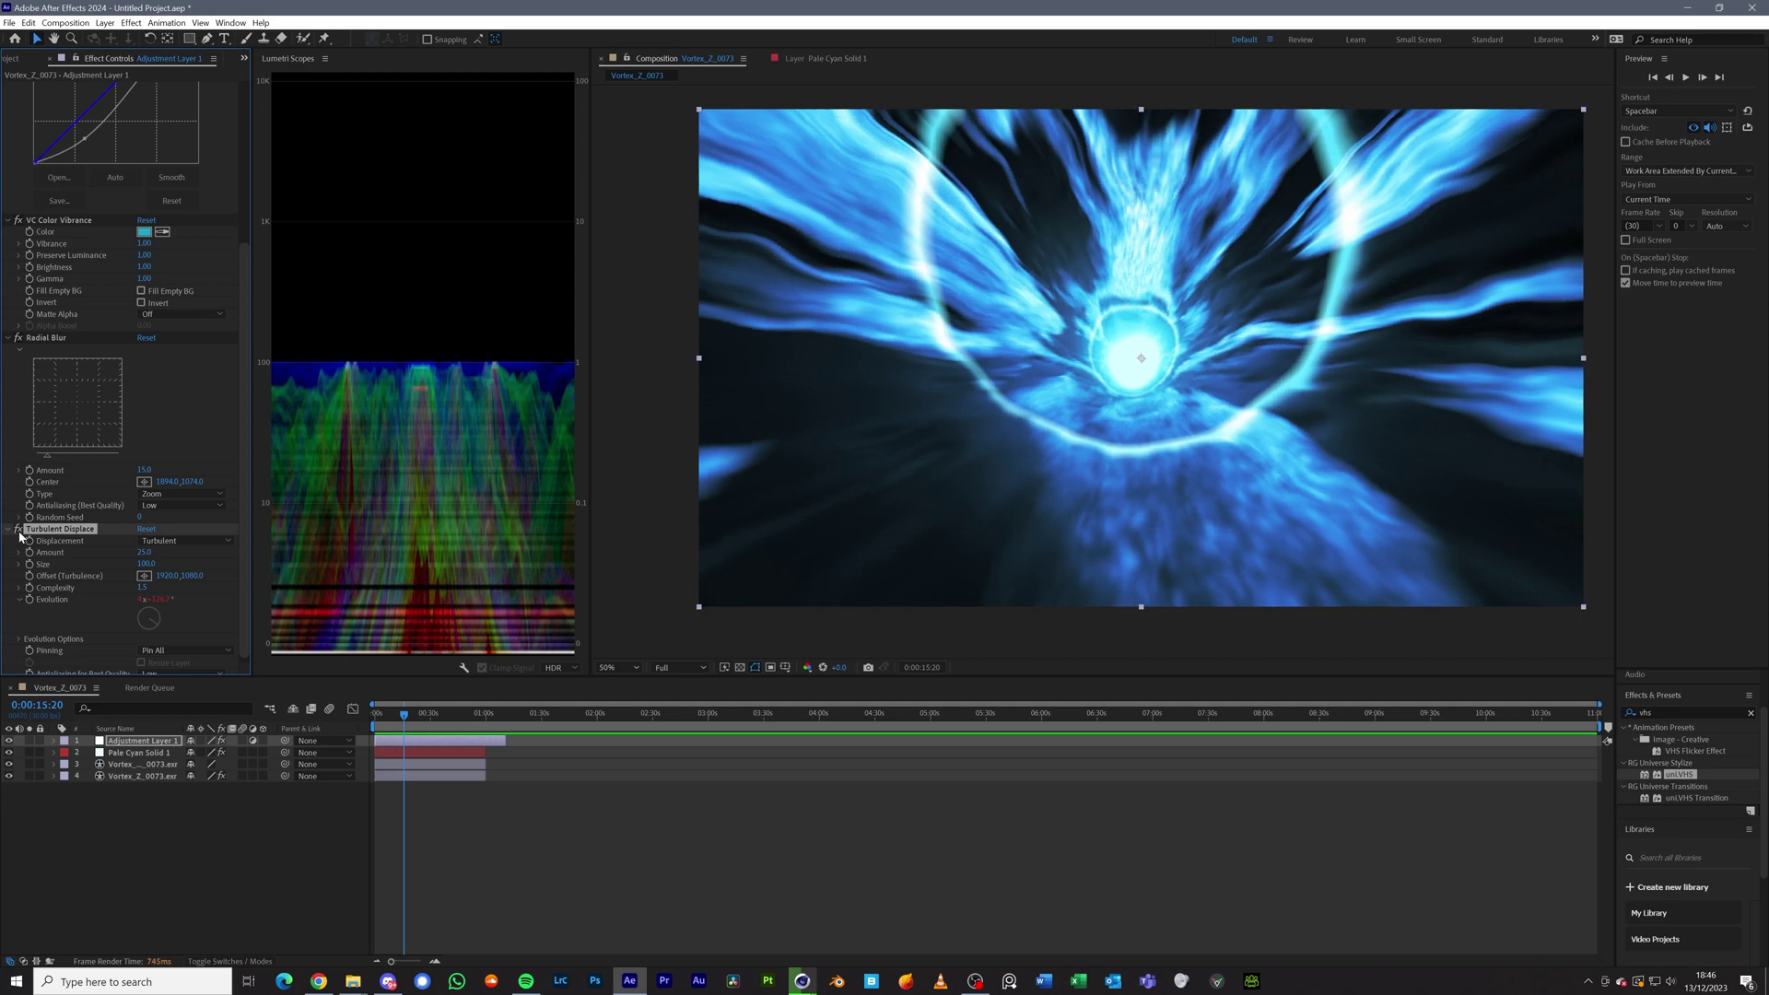
scroll(1171, 382, up, 4)
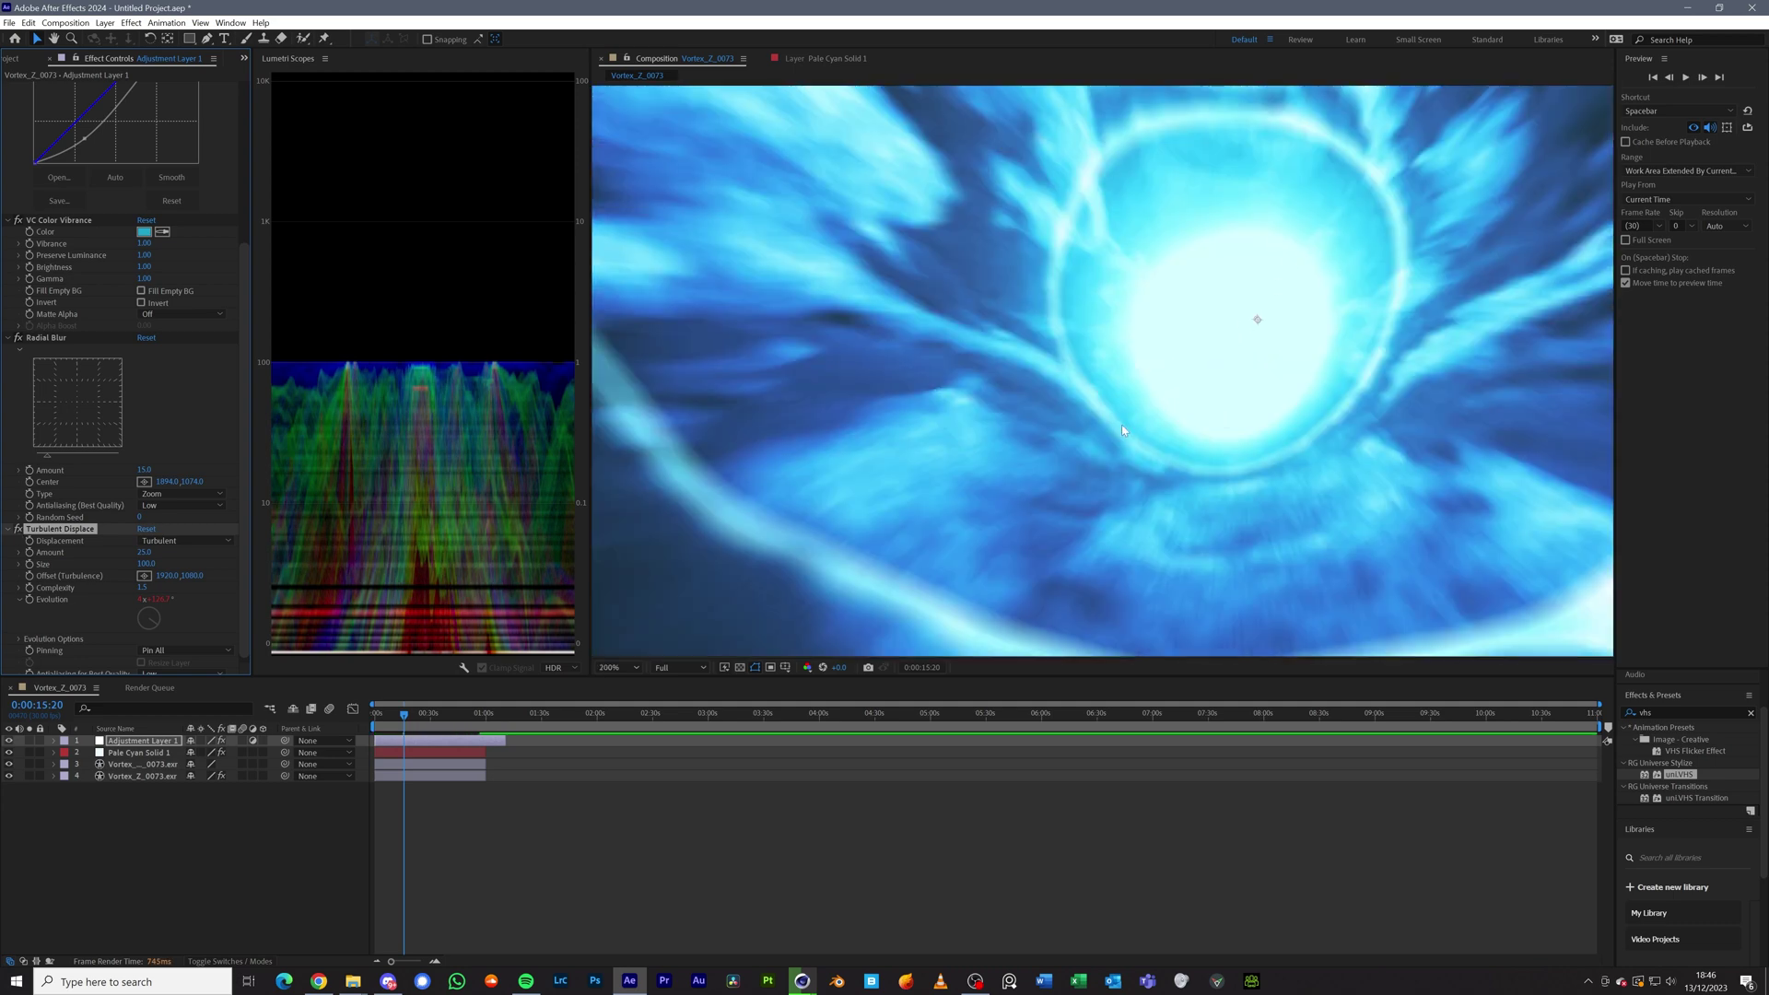
scroll(1248, 297, down, 6)
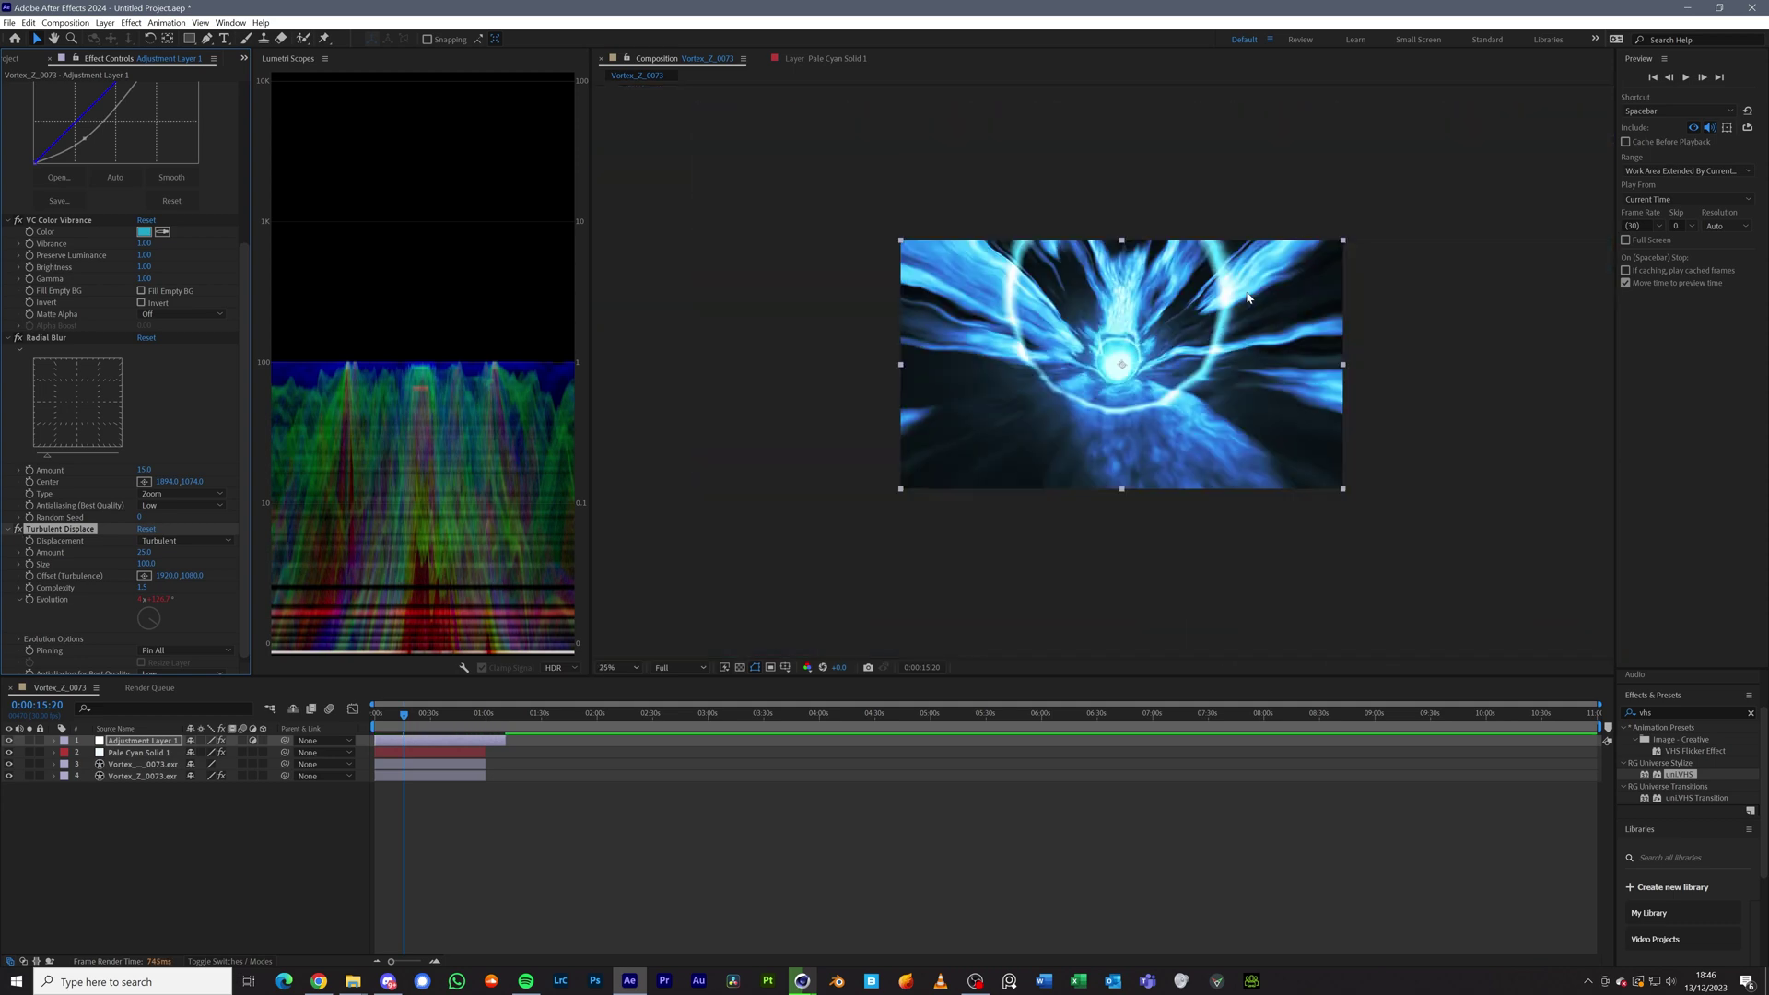
scroll(1231, 307, up, 8)
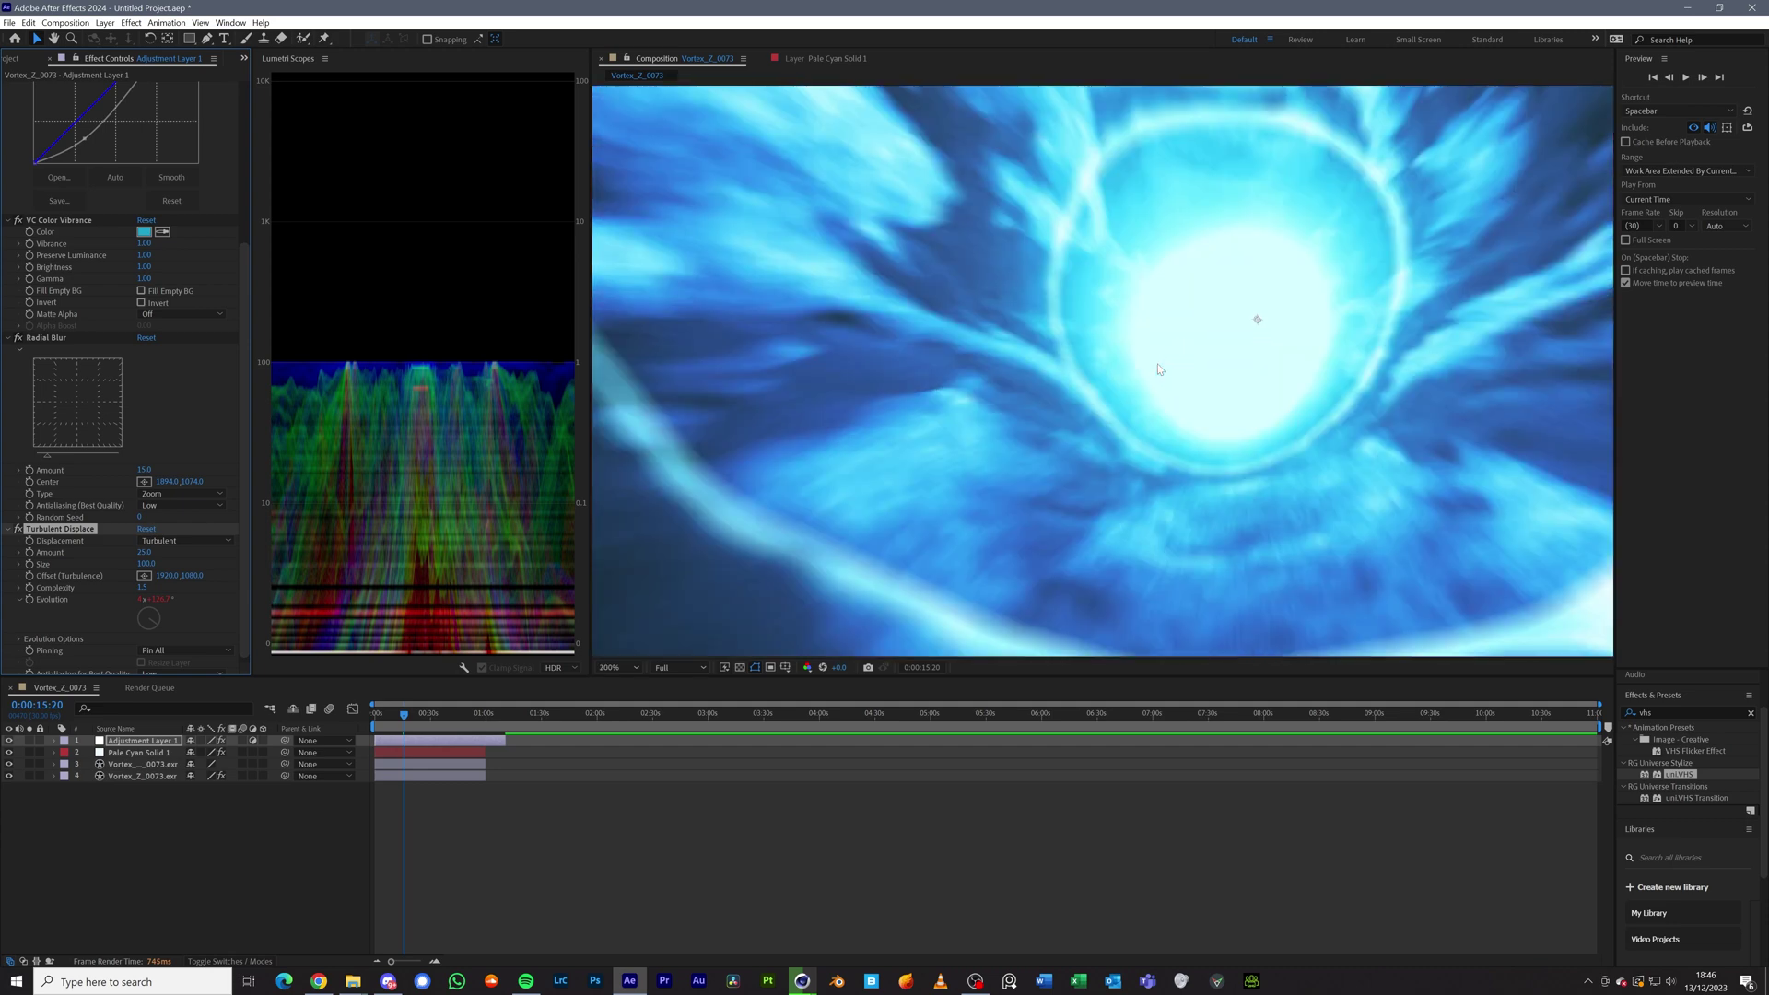
scroll(1159, 375, down, 8)
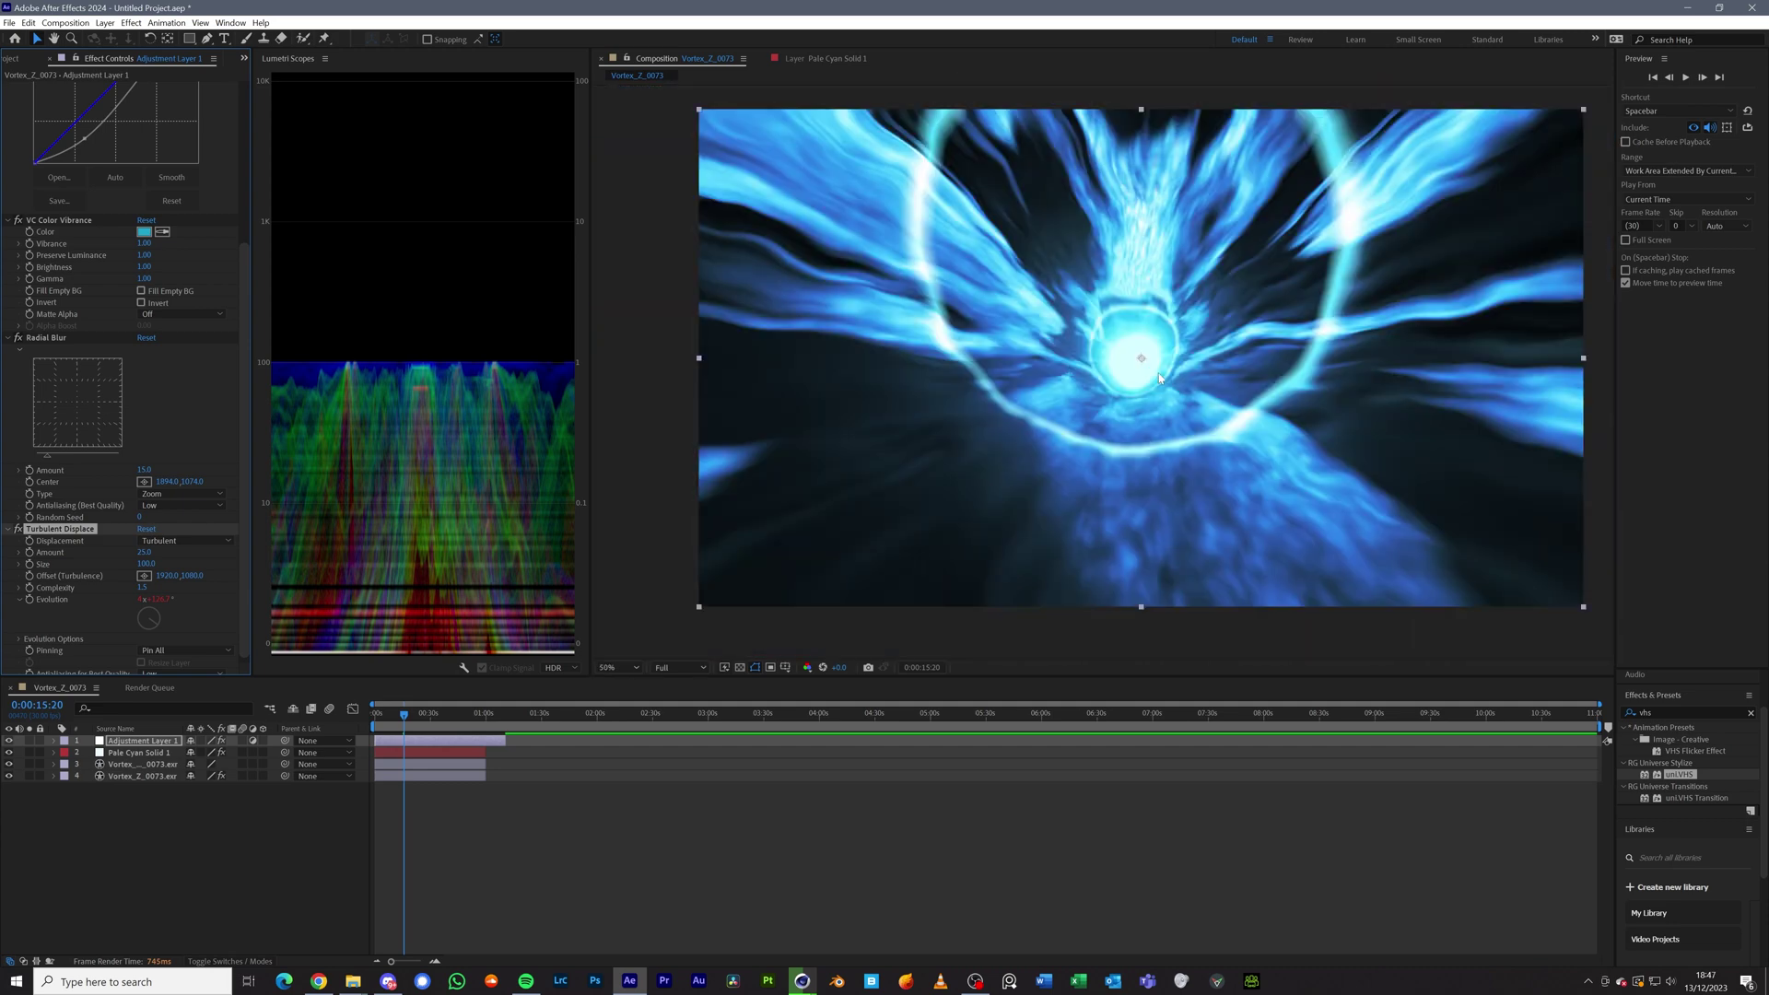
scroll(1257, 376, up, 4)
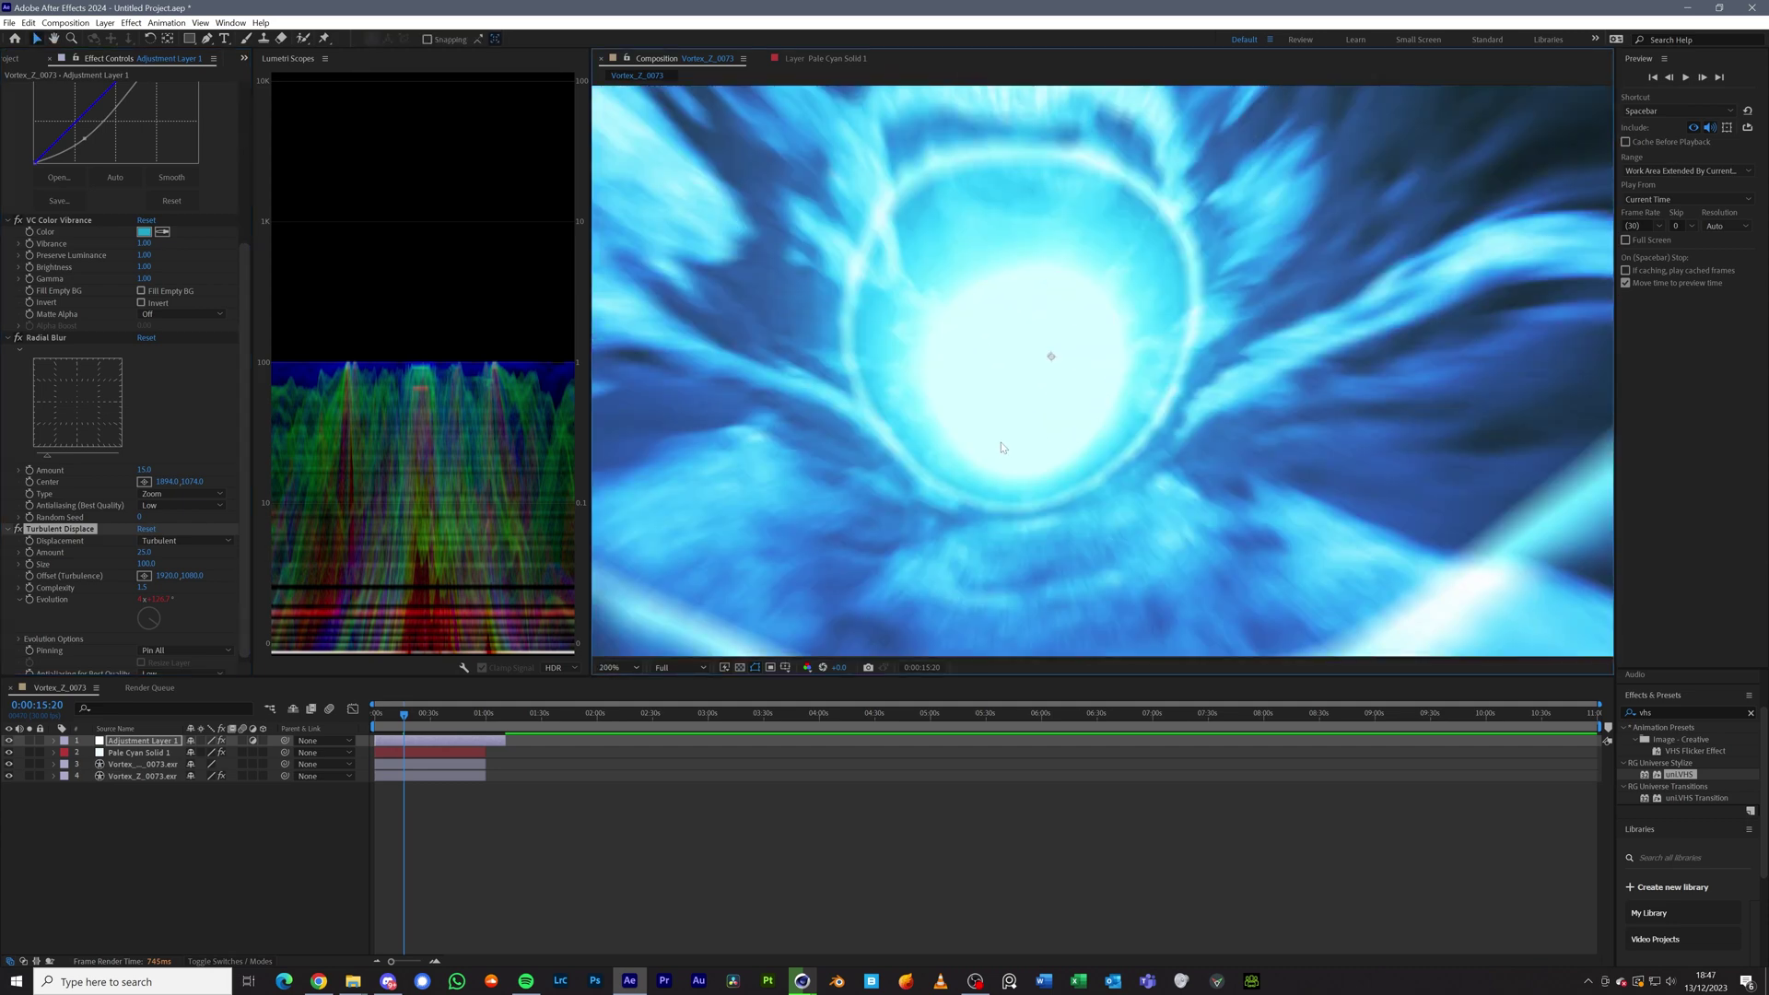
scroll(907, 502, down, 2)
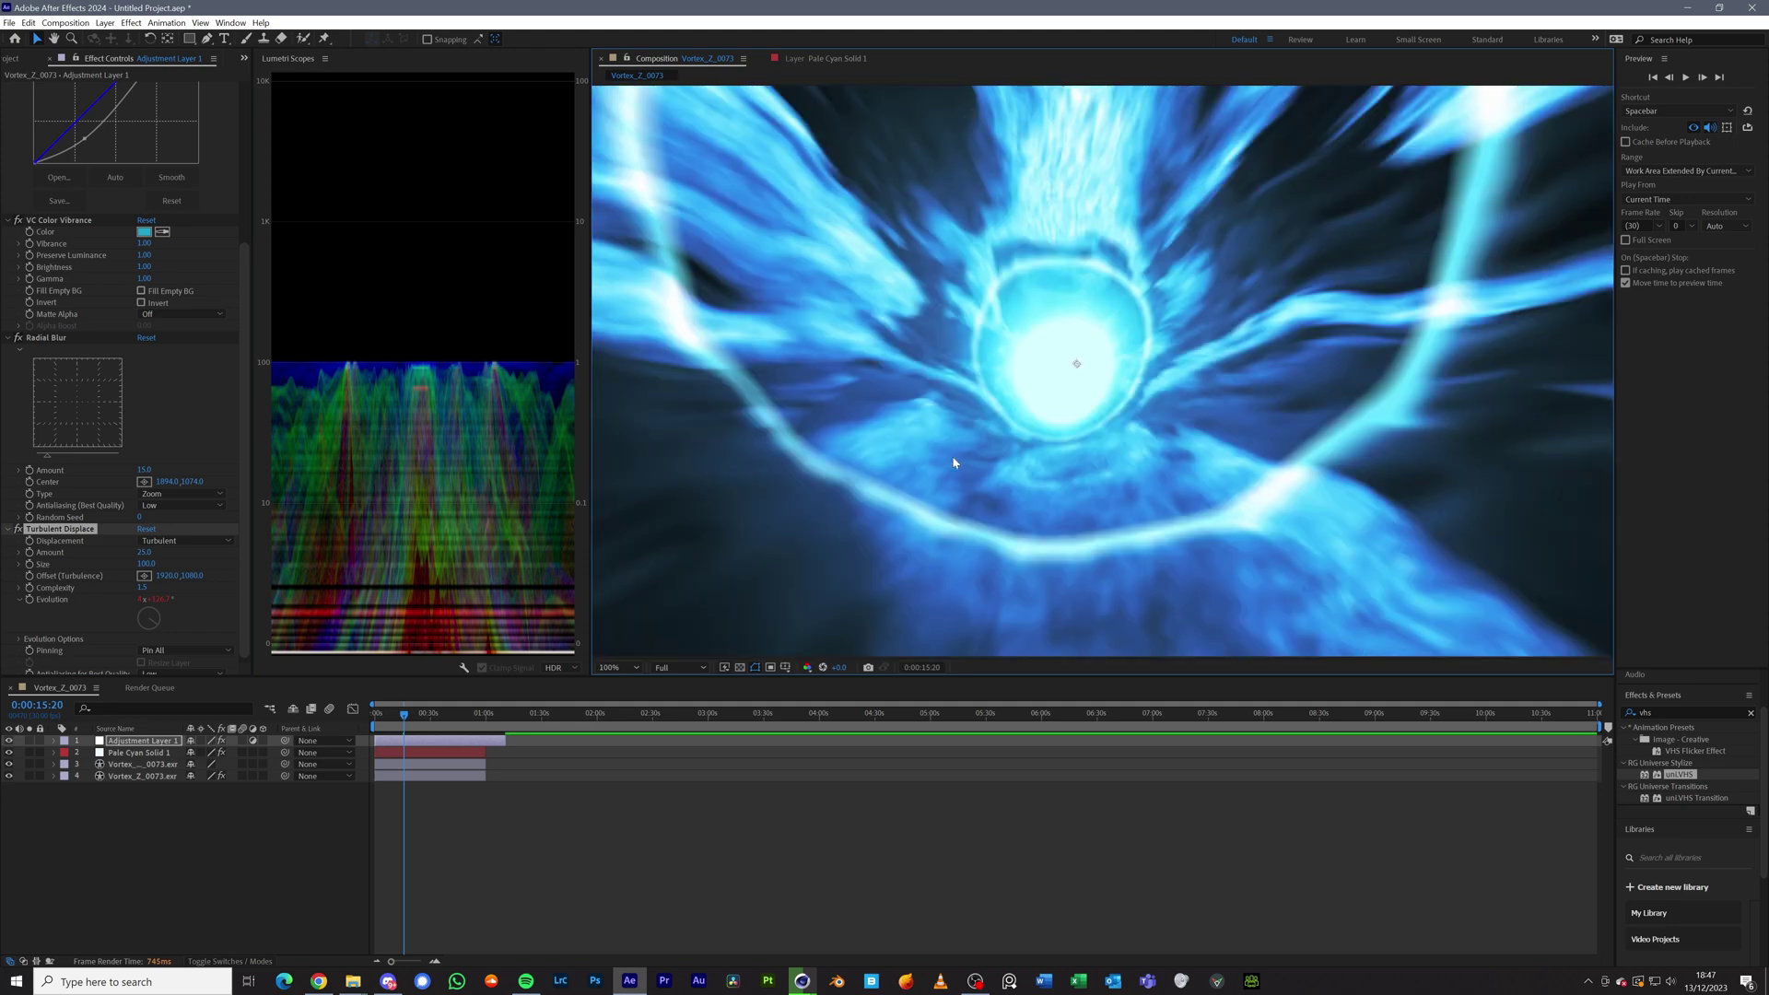
scroll(949, 440, down, 2)
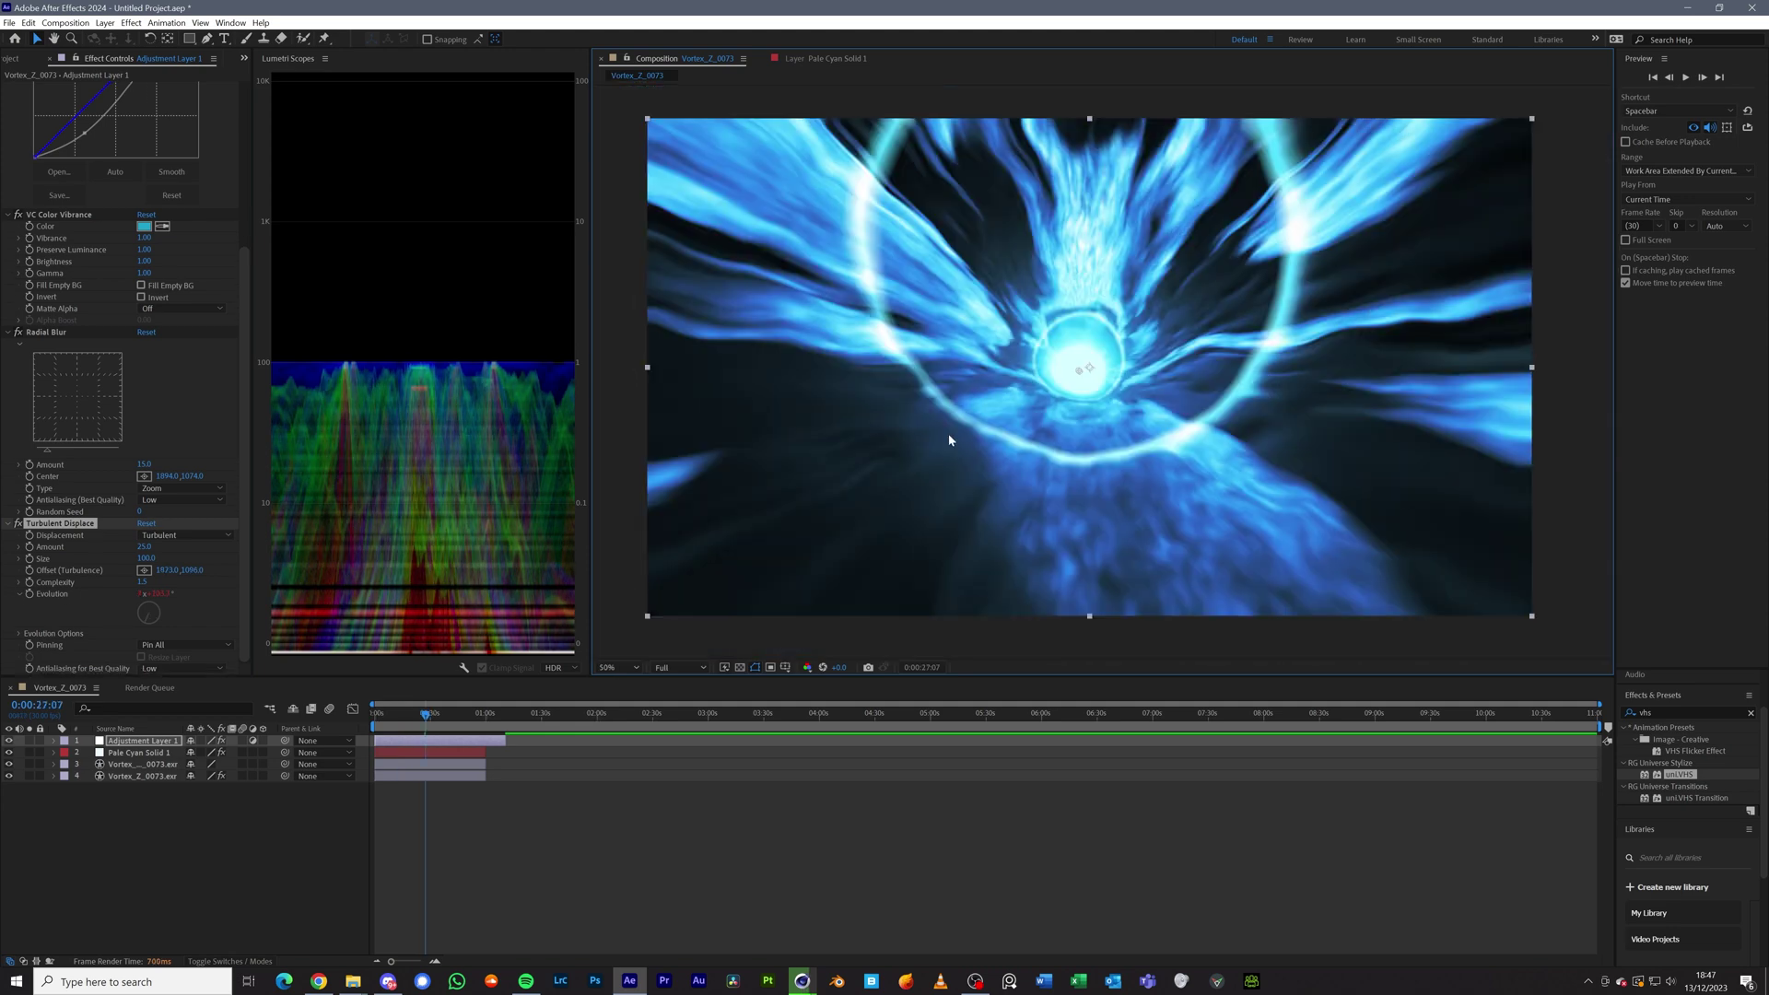
- Select the Pale Cyan Solid 1 layer to show its Gradient Wipe settings
click(151, 776)
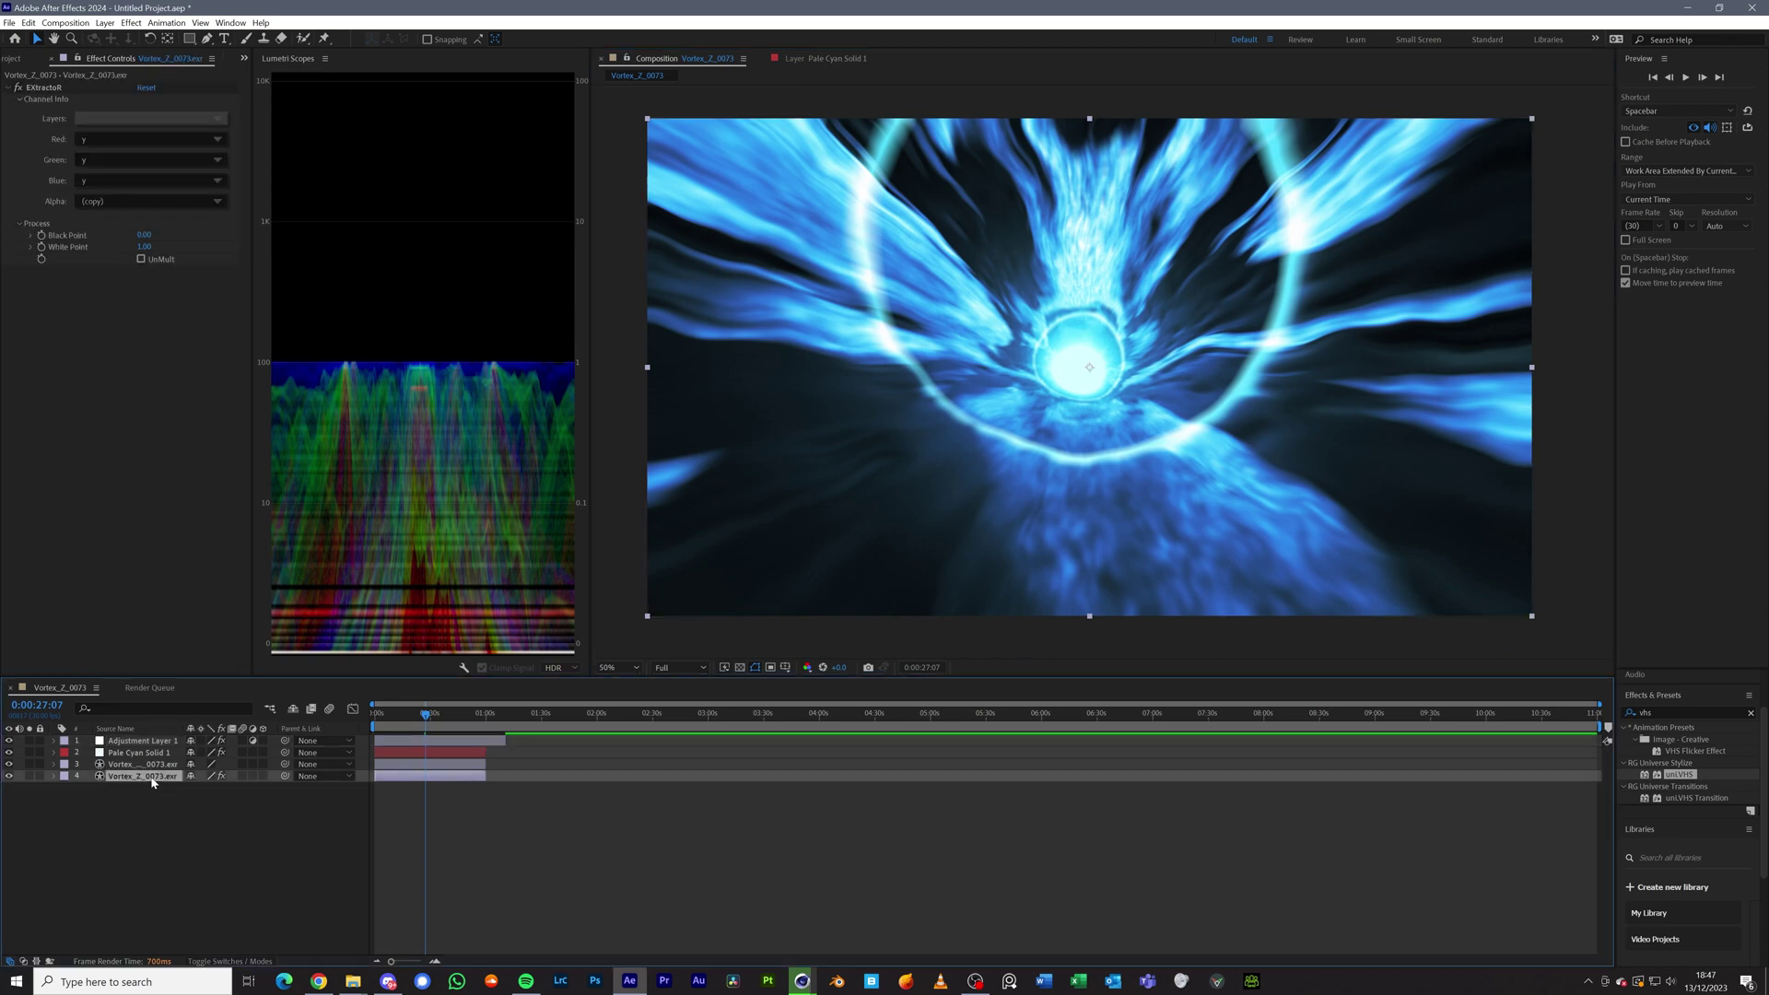
click(132, 766)
key(ctrl+Up)
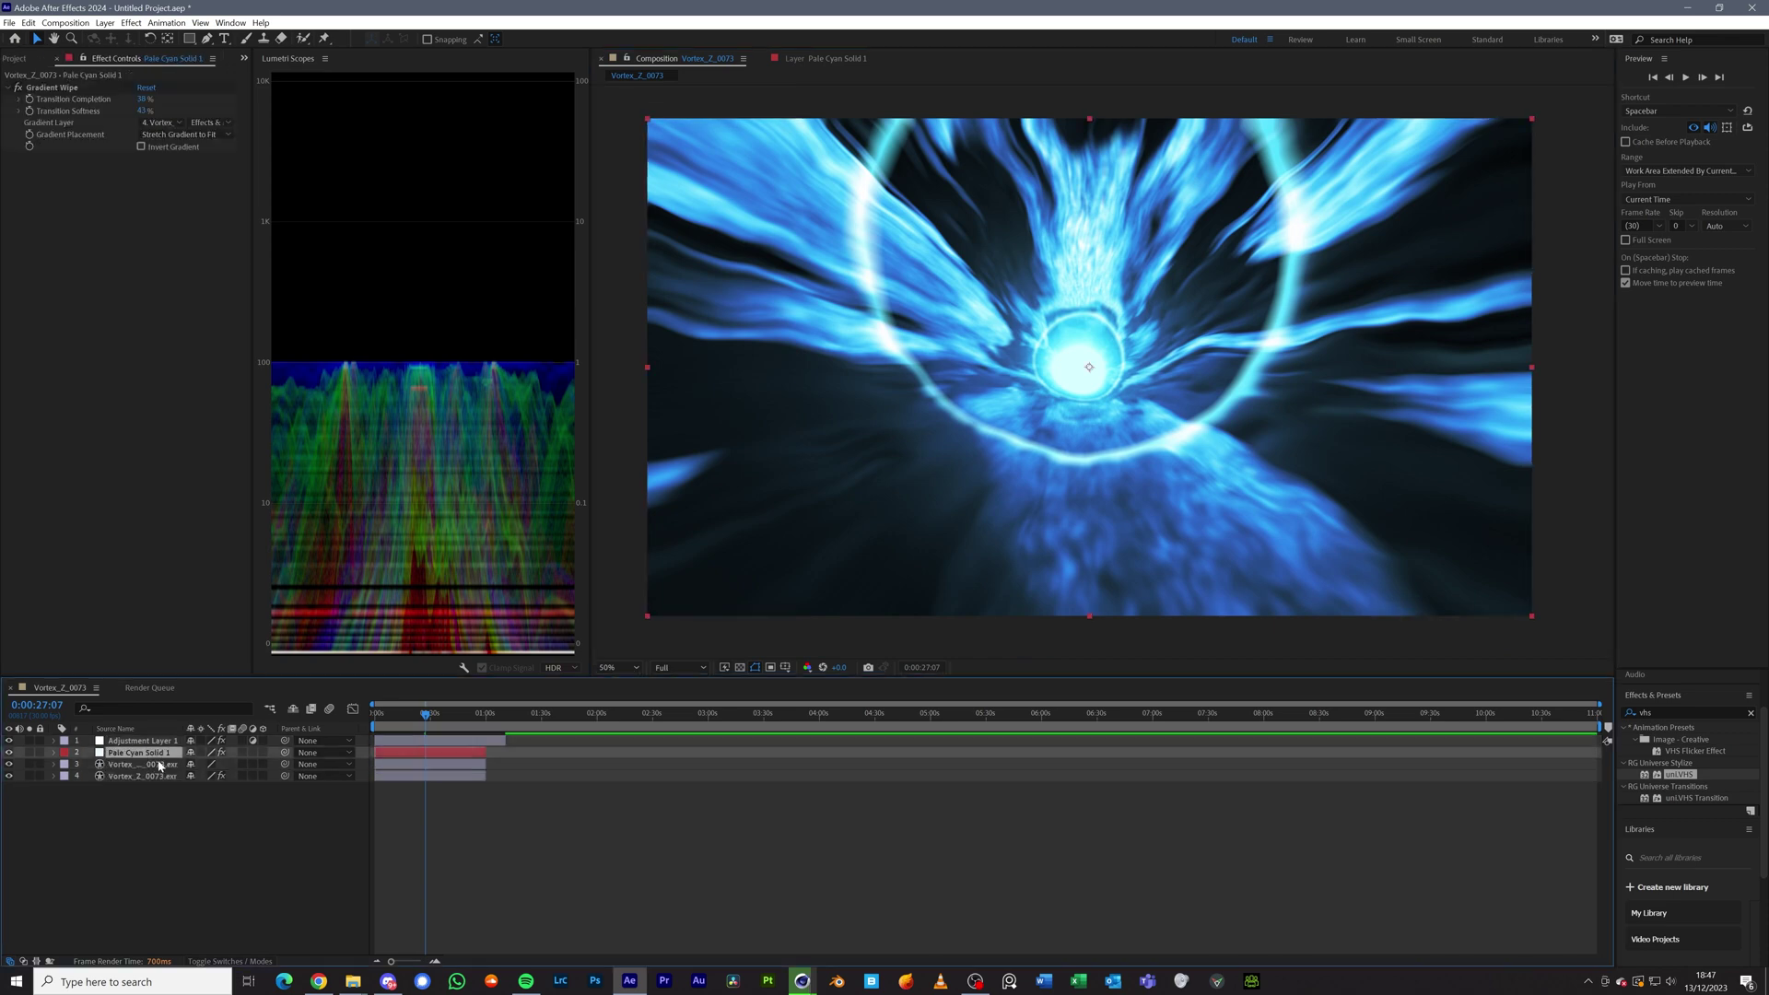
- Toggle Adjustment Layer 1's visibility to compare graded and ungraded render, leaving it visible
click(10, 741)
click(9, 741)
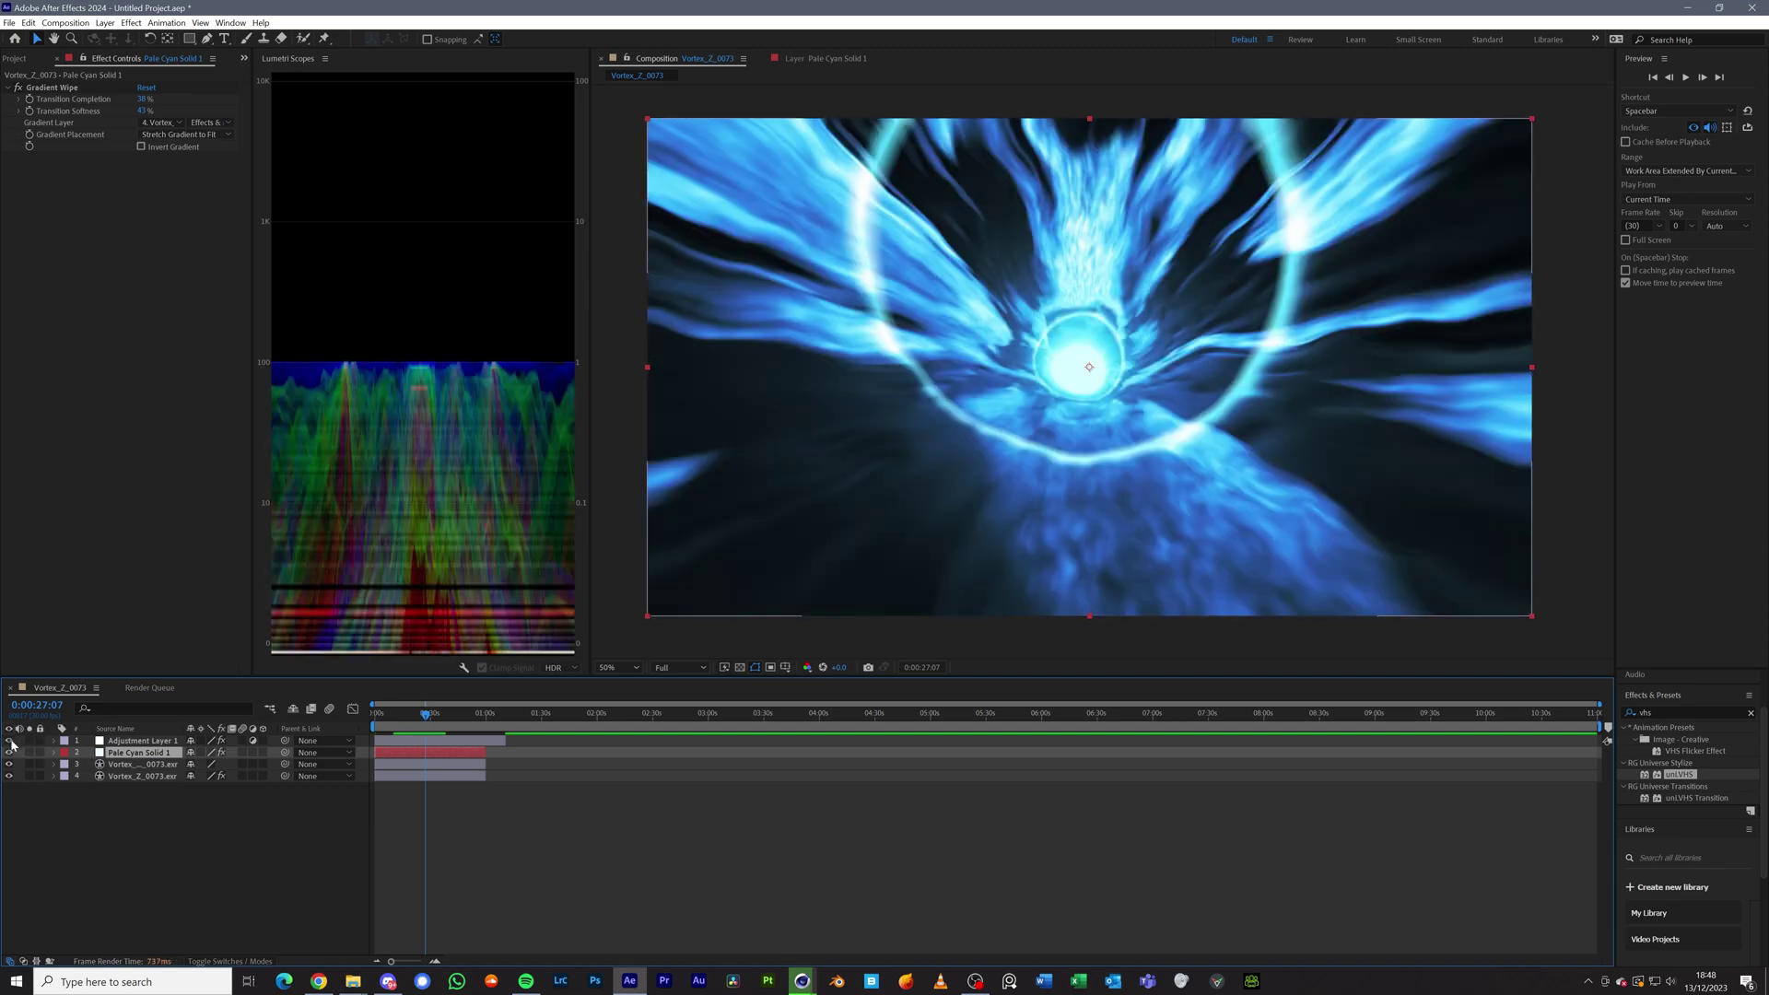
click(10, 740)
click(9, 741)
click(9, 741)
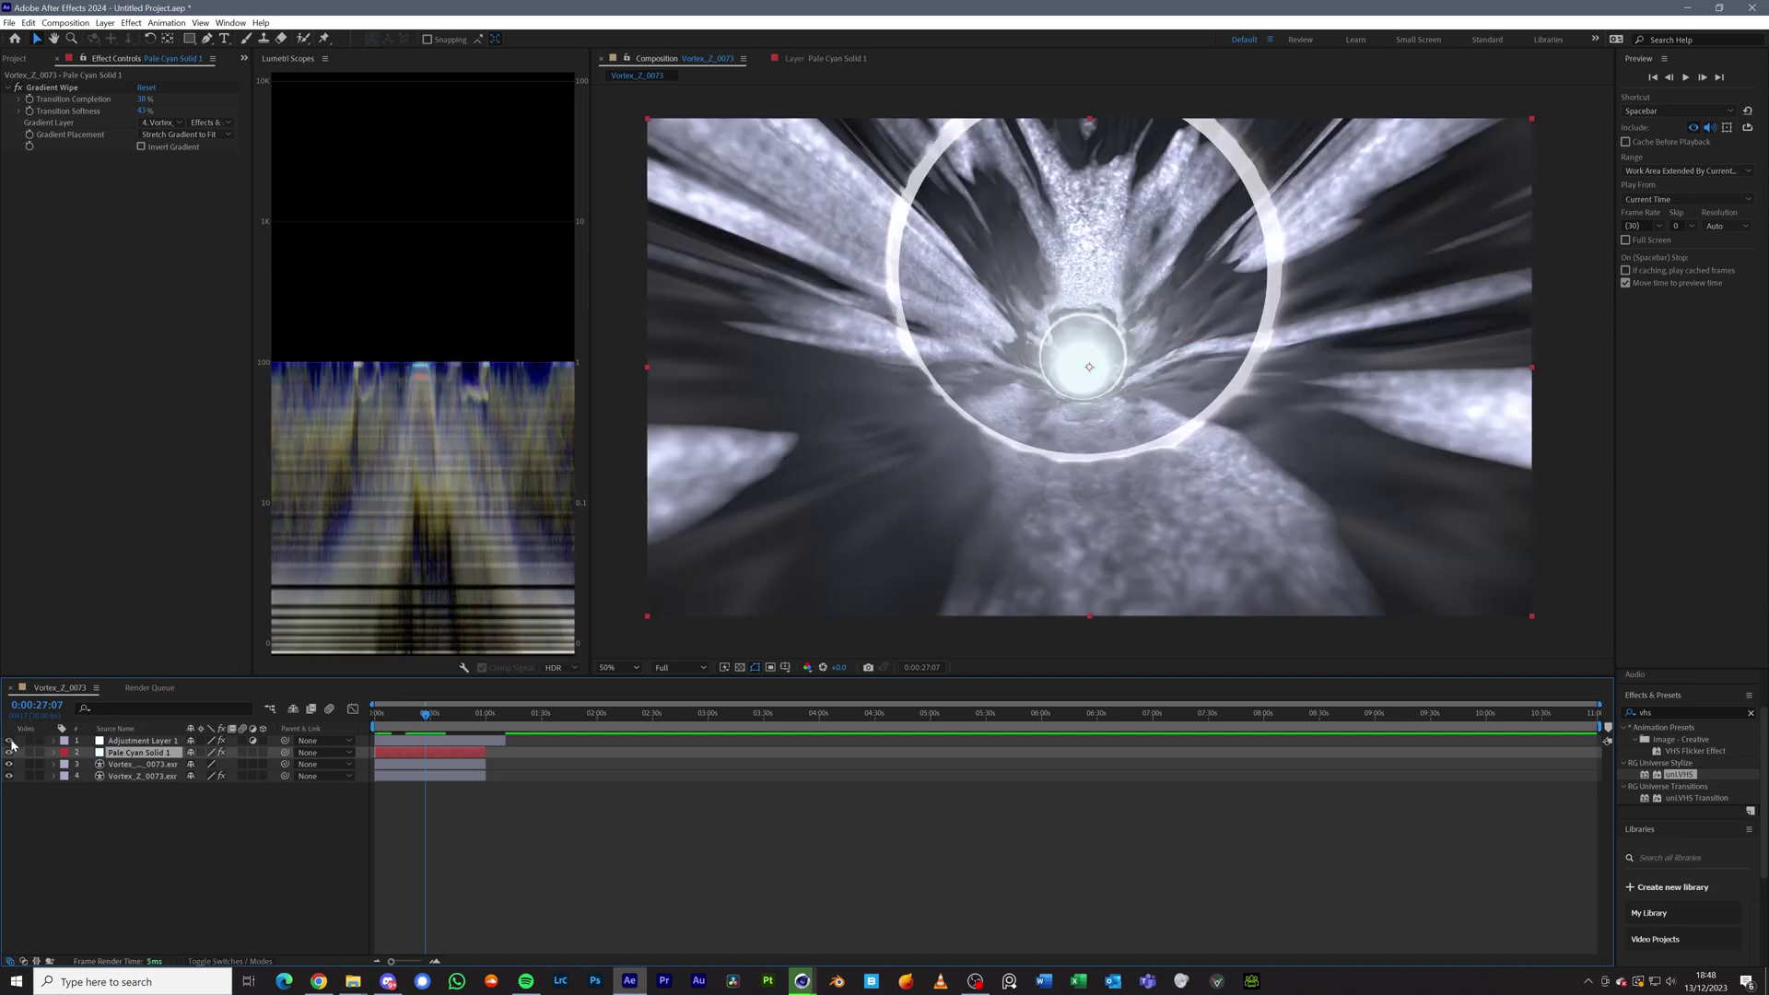
click(9, 741)
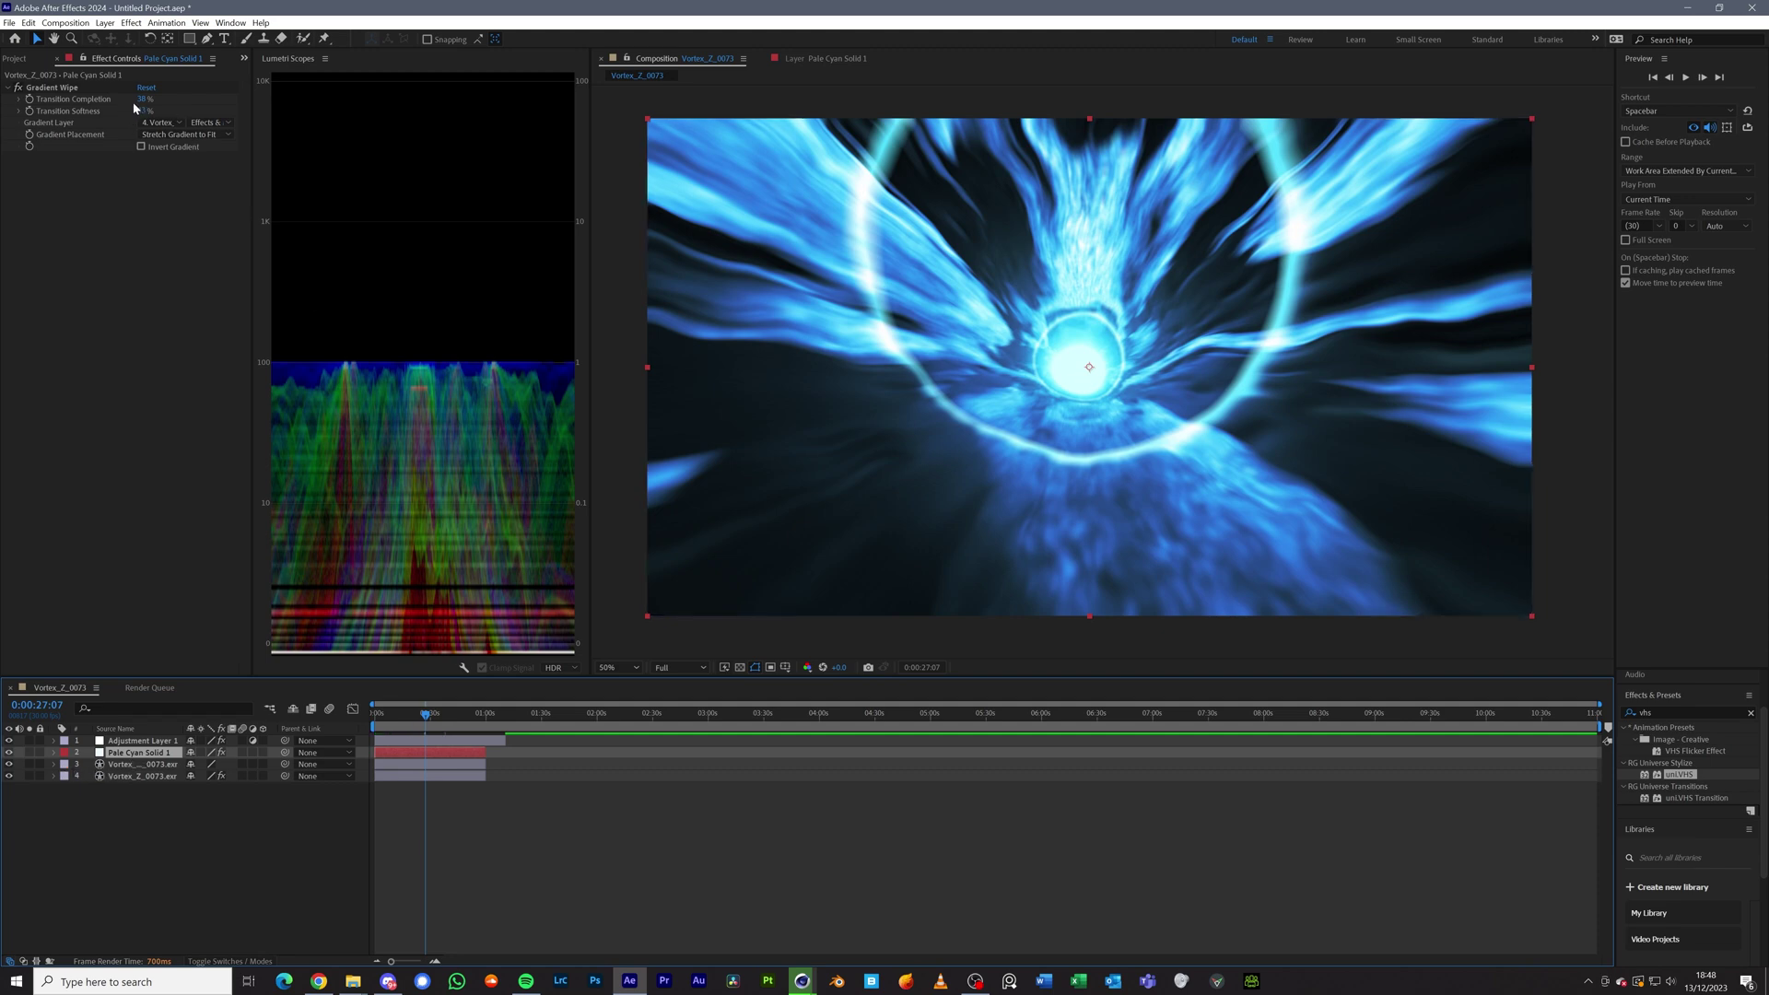
- Scrub the Gradient Wipe's Transition Completion, leaving it at 38%
drag(143, 100, 139, 103)
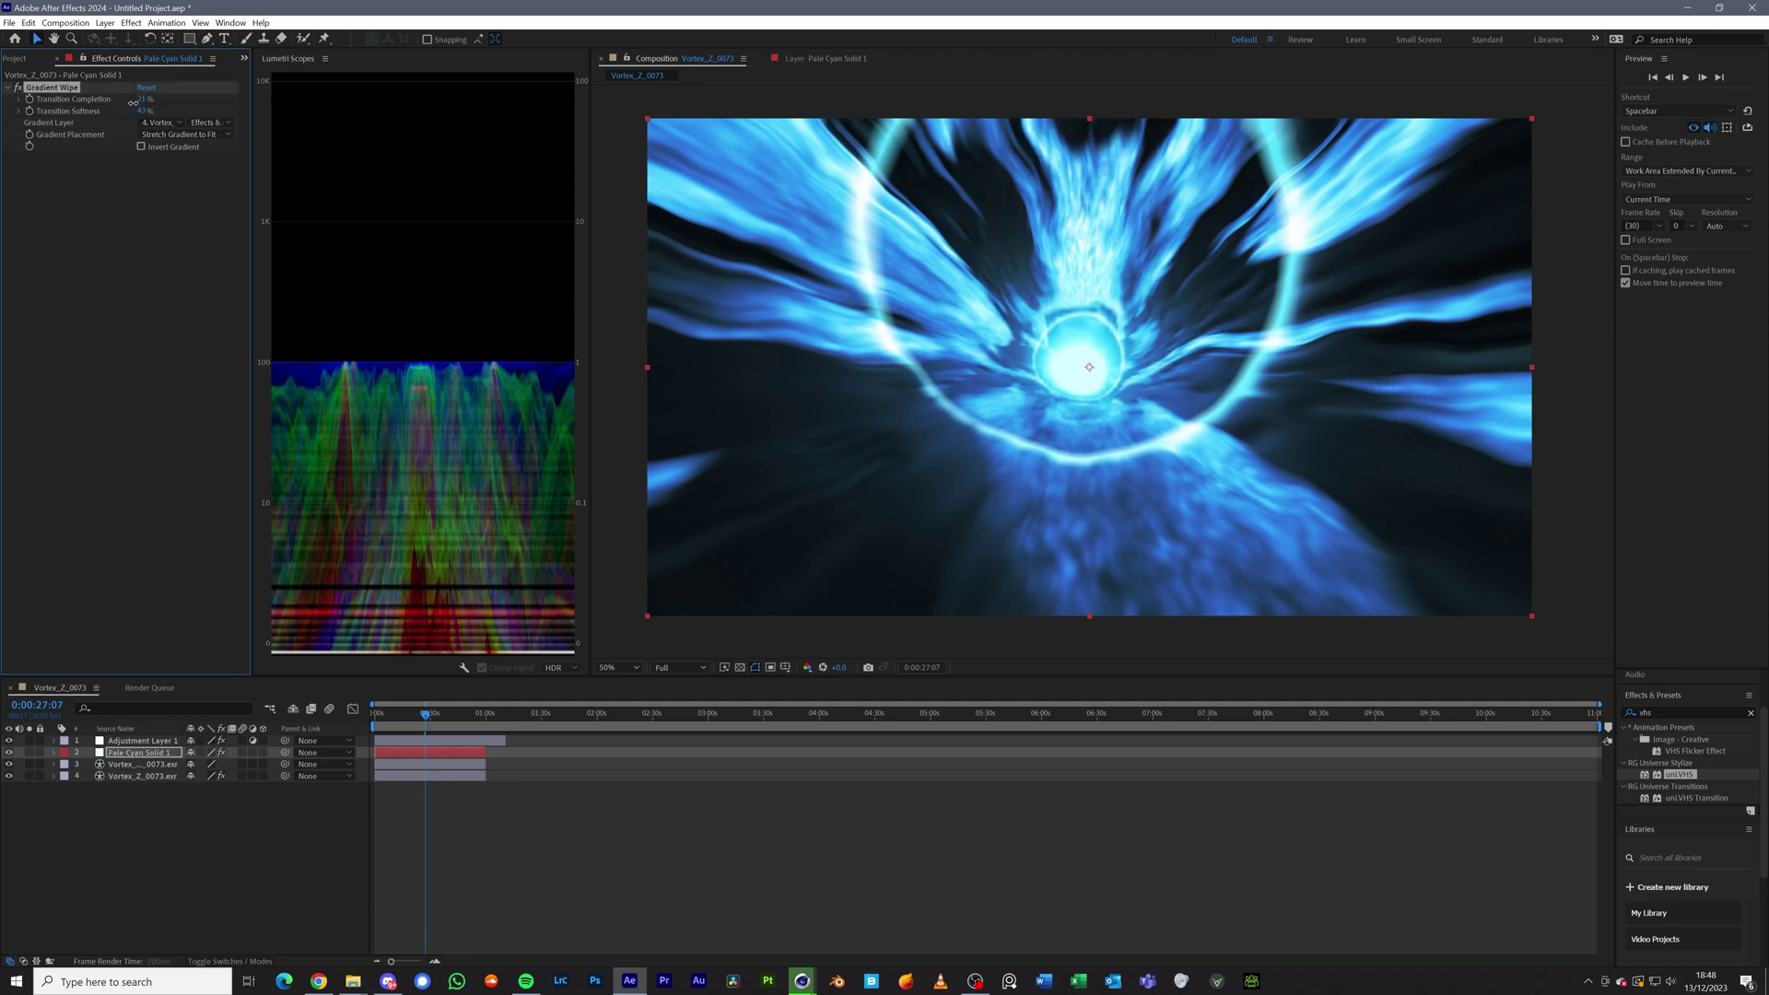
drag(141, 99, 153, 134)
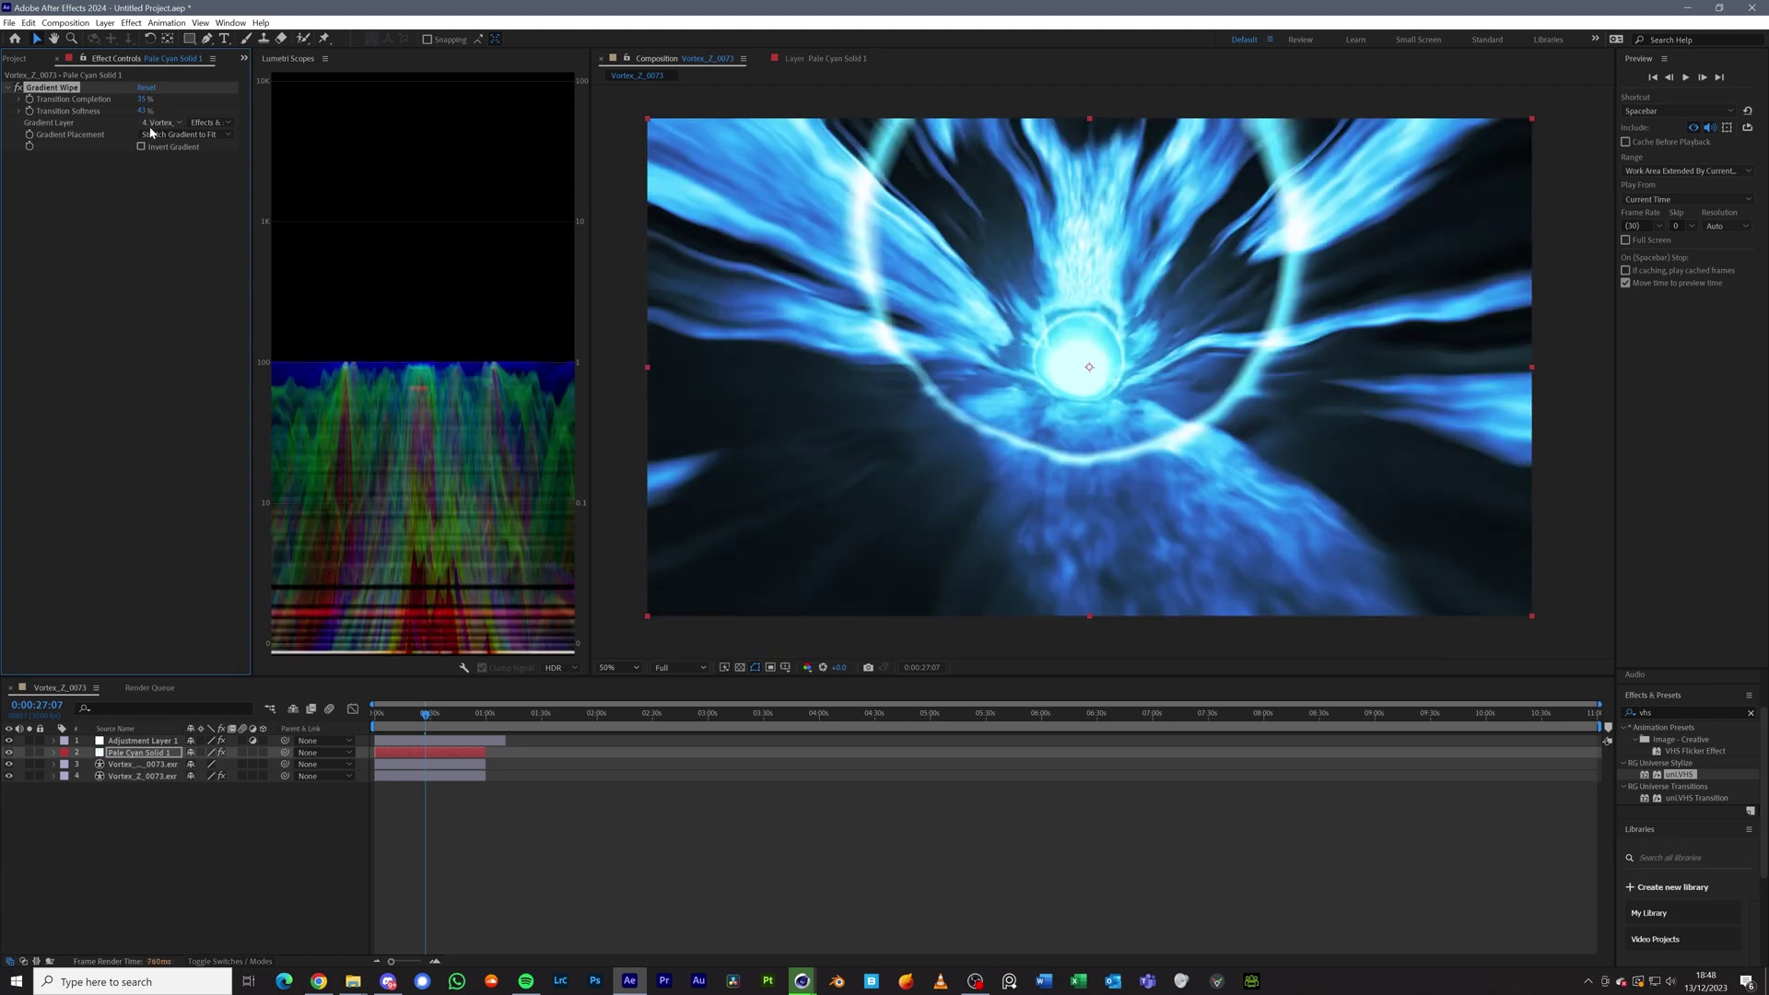
key(space)
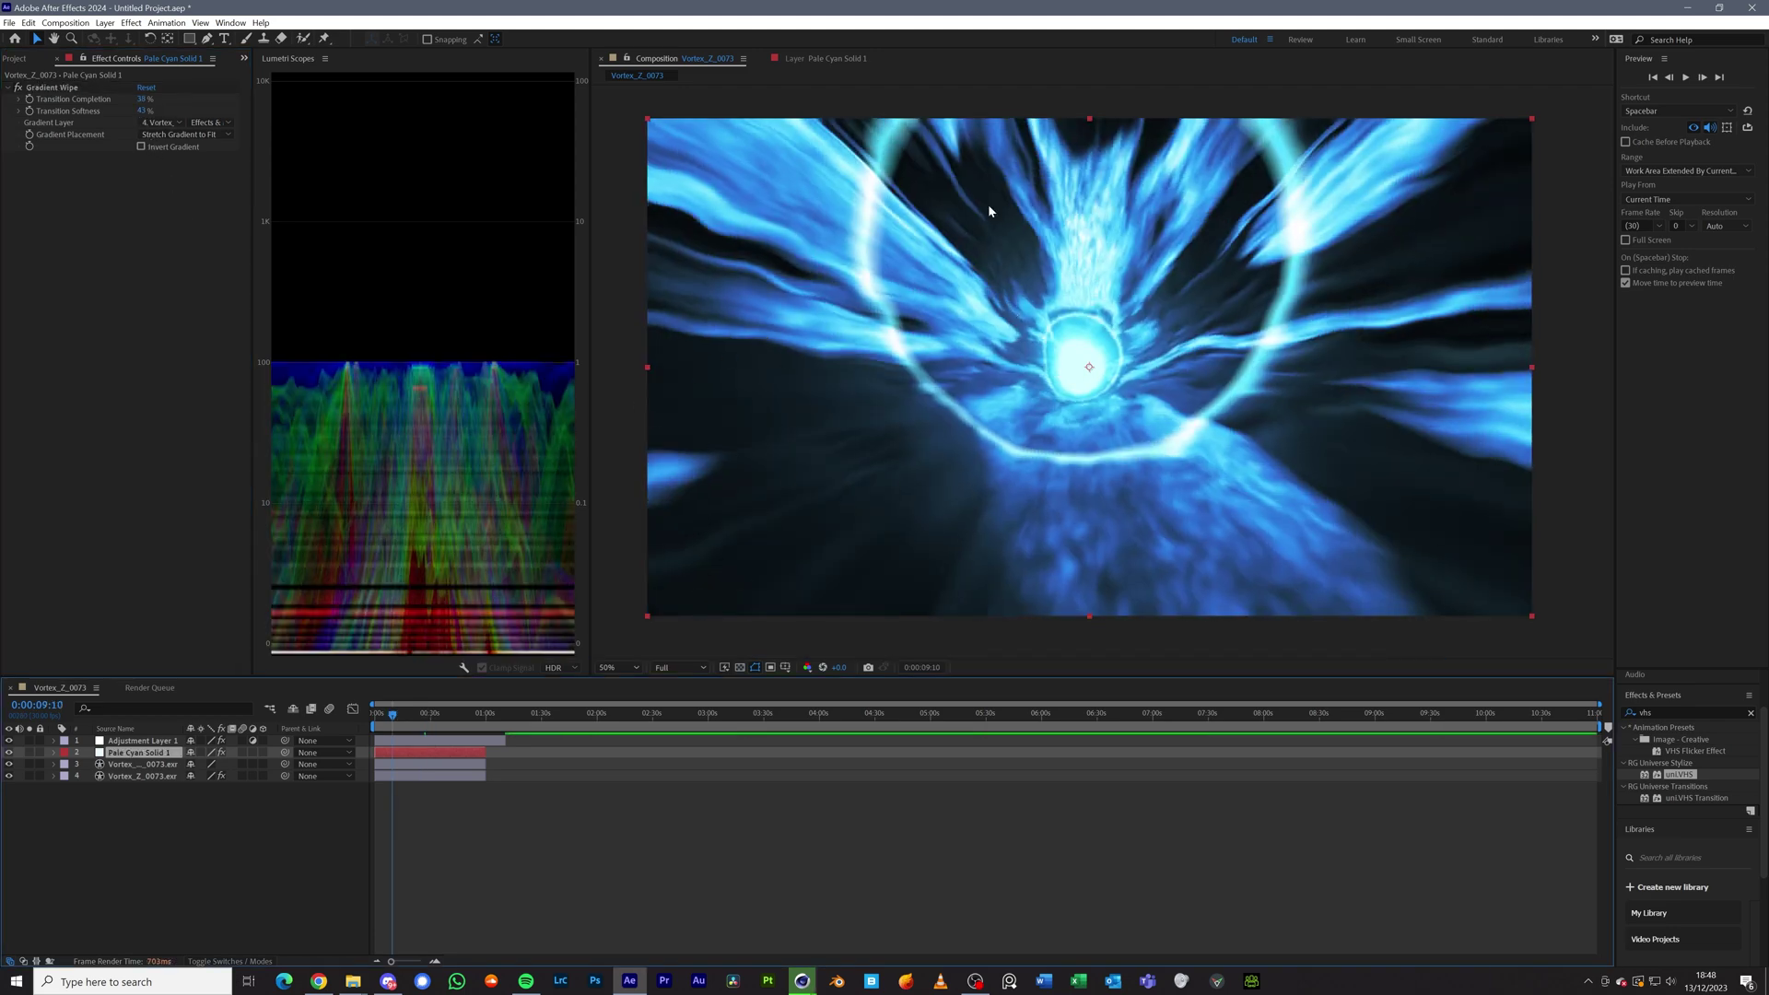
- Maximize the After Effects window again after briefly resizing it
drag(988, 8, 544, 402)
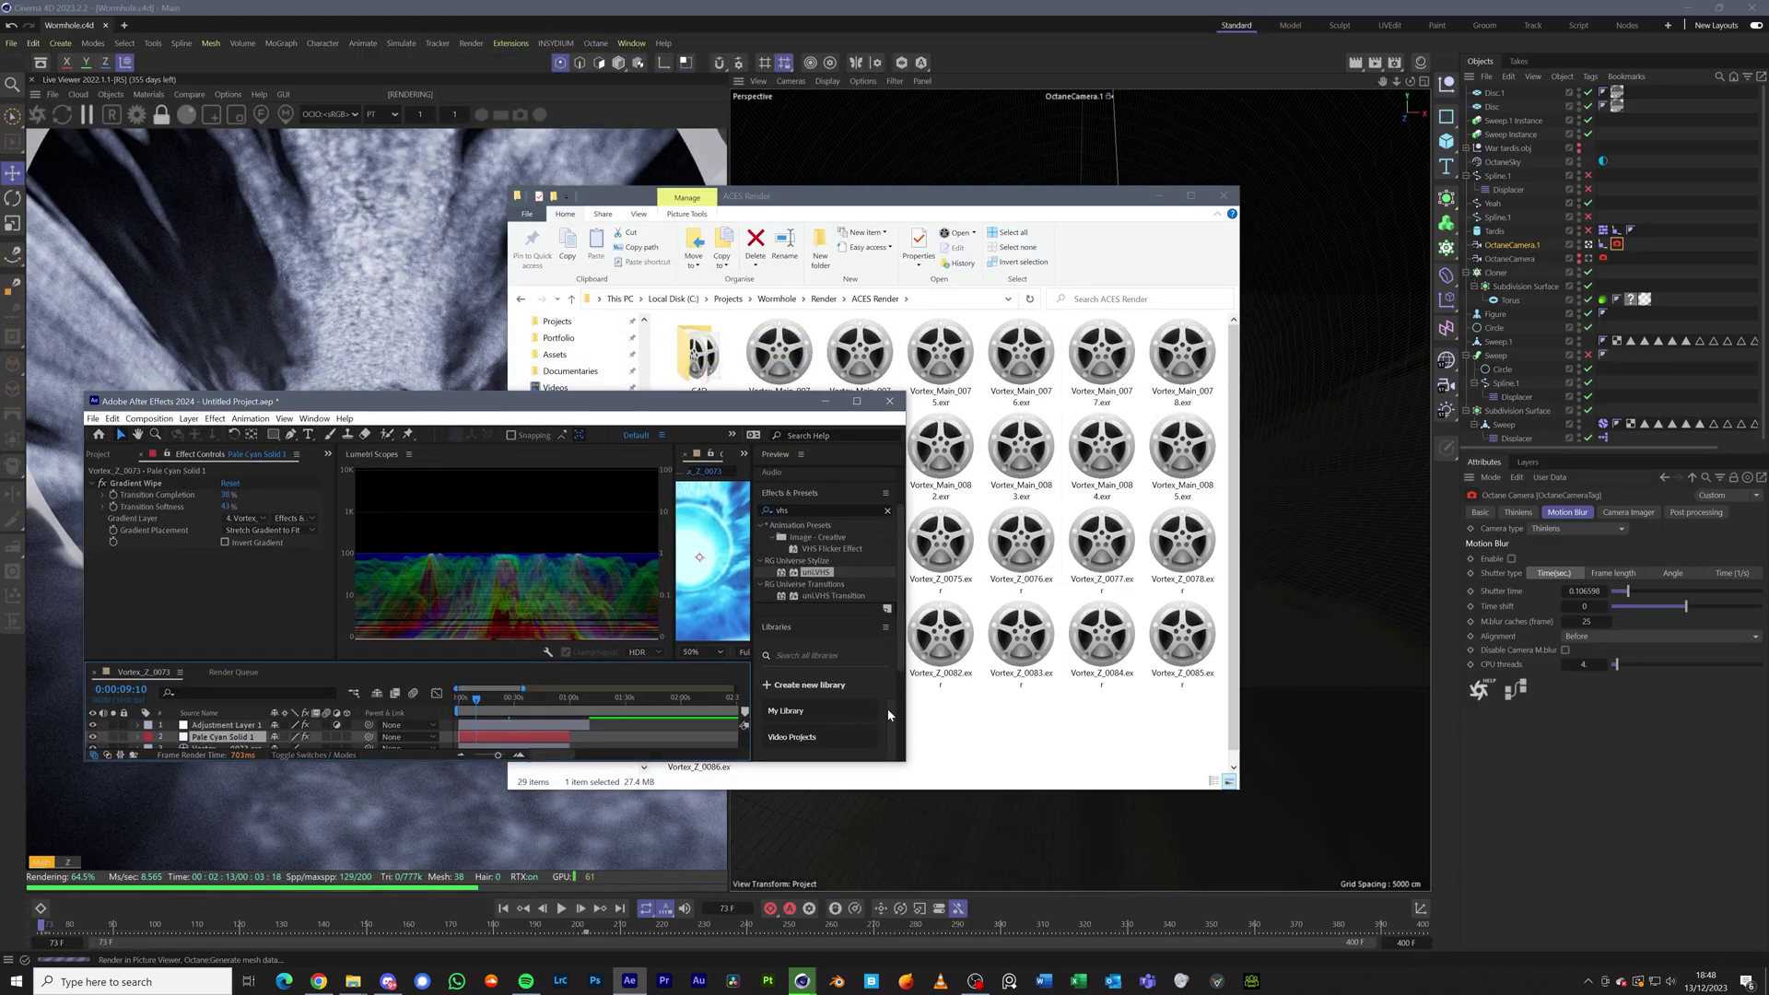
drag(905, 760, 1417, 876)
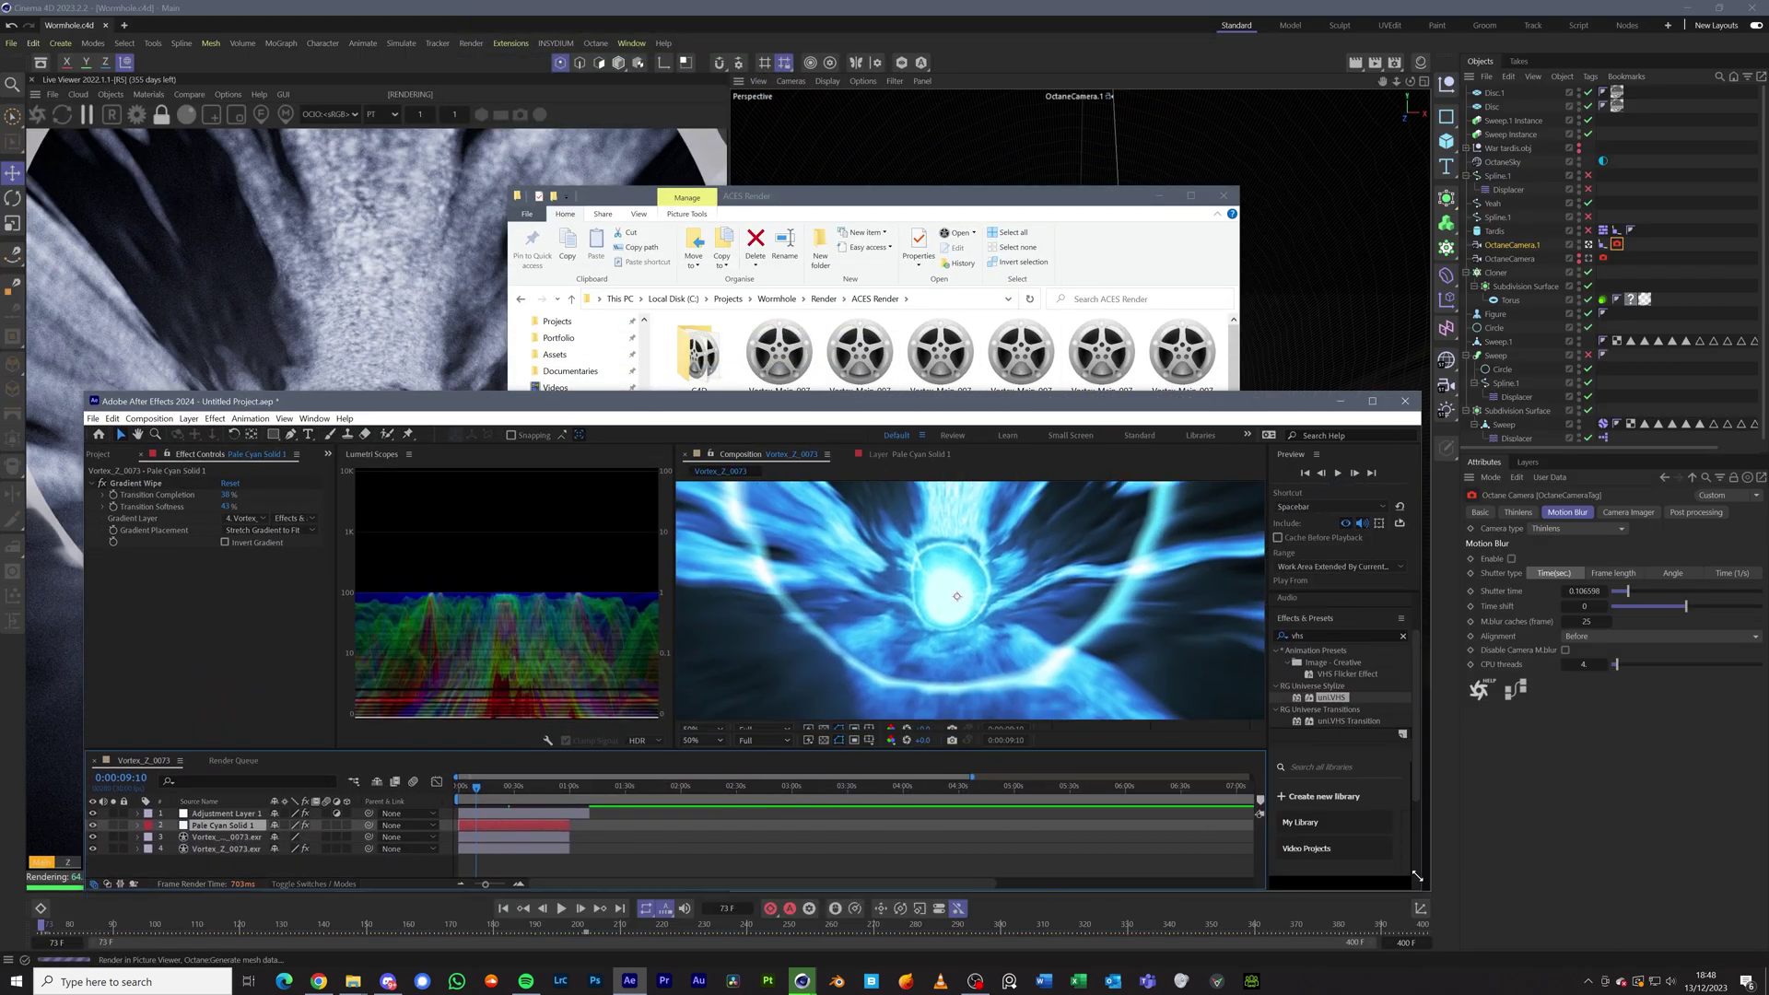
click(1372, 402)
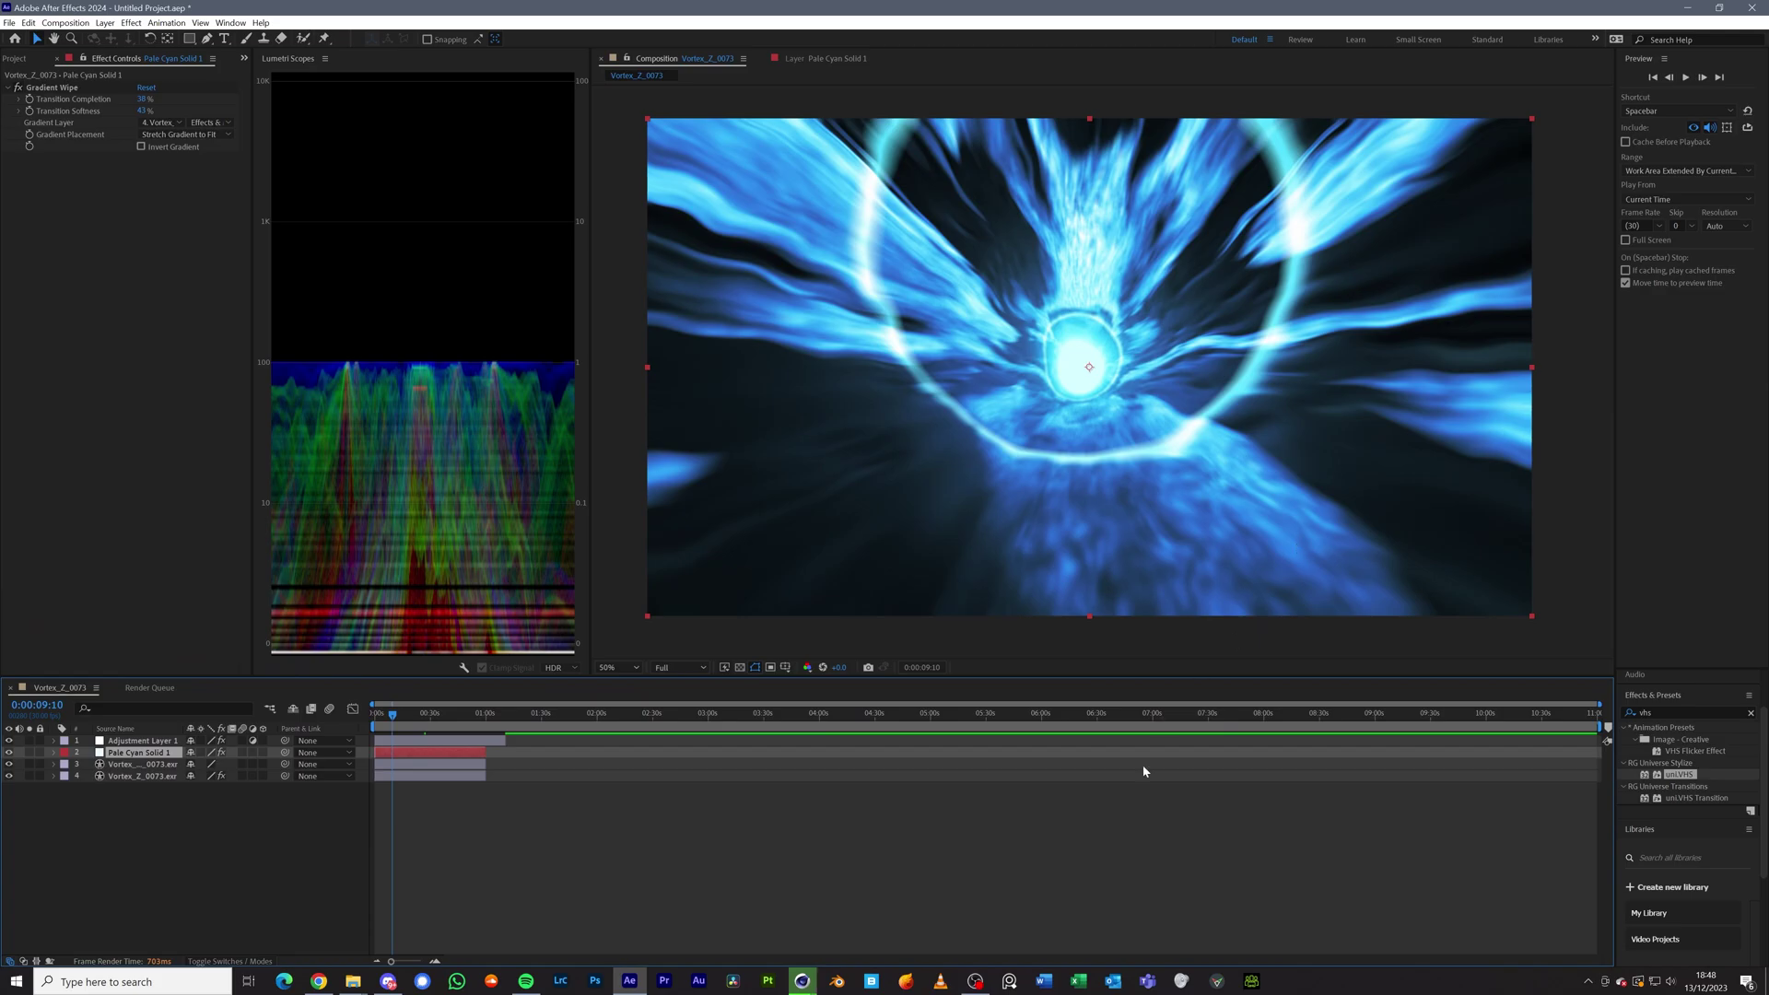